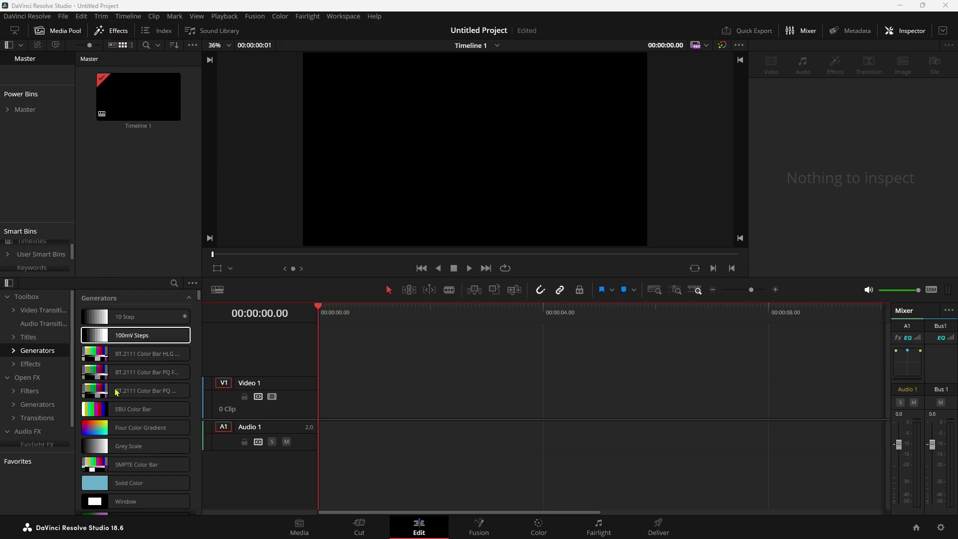
Add a Text+ title reading 'Custom Title' at the start of V1 and open it in Fusion
{"action": "left_click", "coordinate": [22, 338]}
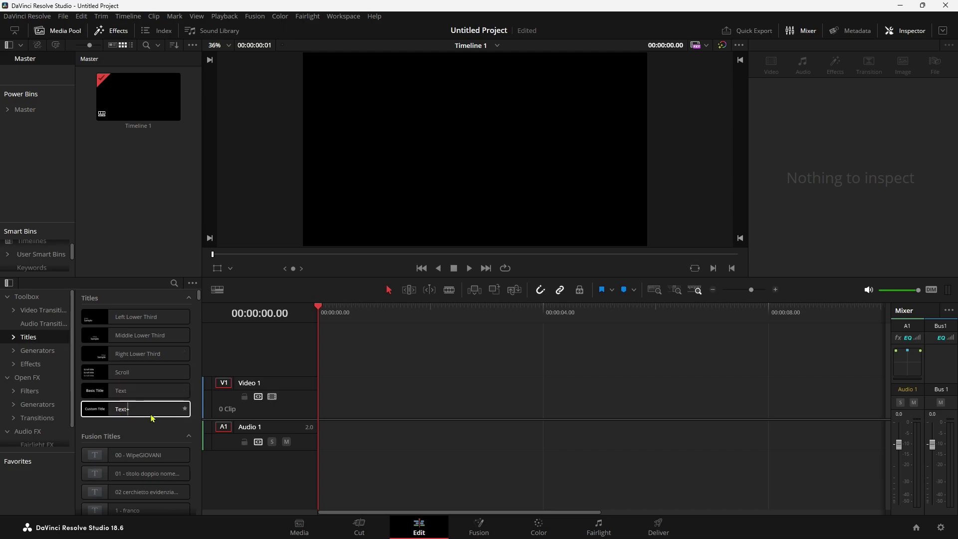
{"action": "left_click_drag", "start_coordinate": [130, 413], "coordinate": [376, 405]}
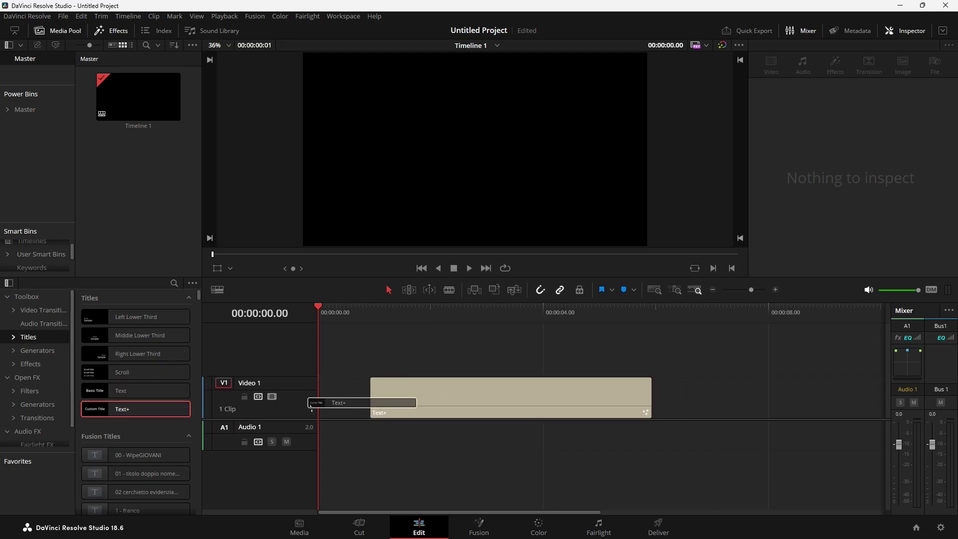
{"action": "left_click", "coordinate": [380, 312]}
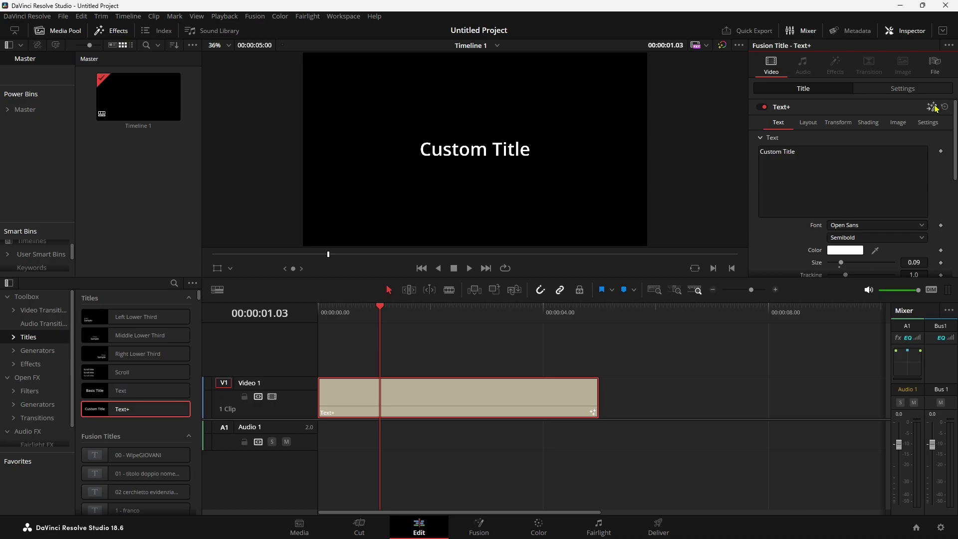
{"action": "left_click", "coordinate": [932, 107]}
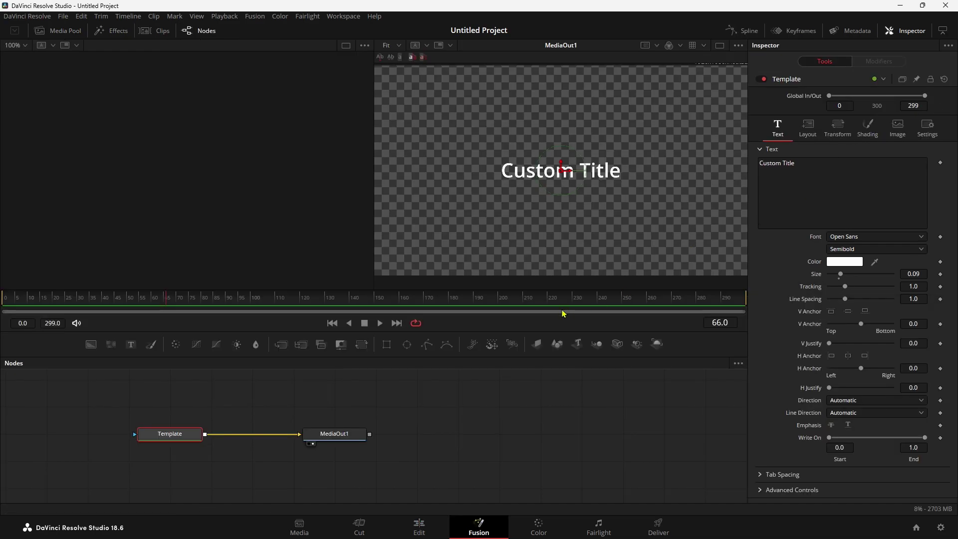
Add and delete a temporary Text1 node, then select the Template's 'Custom Title' text
{"action": "left_click_drag", "start_coordinate": [297, 437], "coordinate": [240, 438]}
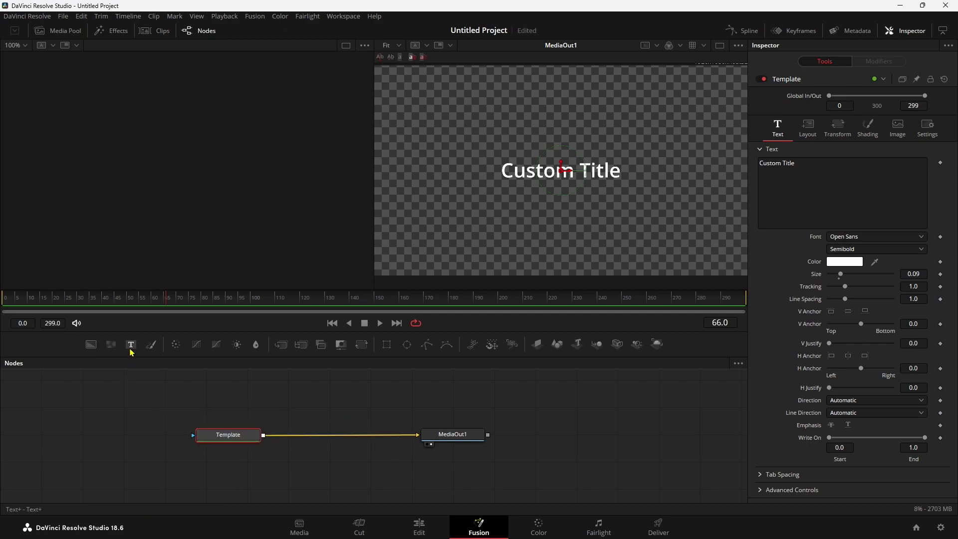
{"action": "left_click_drag", "start_coordinate": [130, 345], "coordinate": [225, 405]}
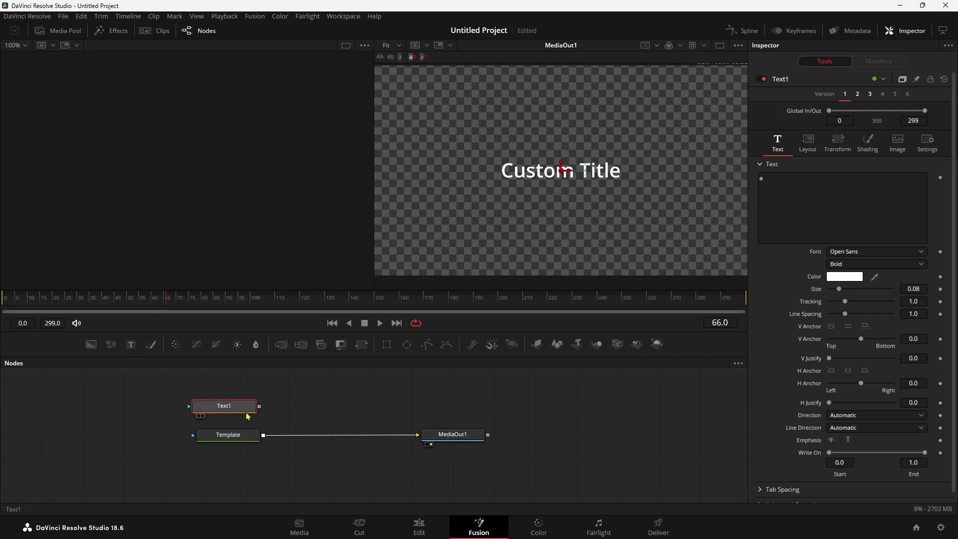
{"action": "key", "text": "1"}
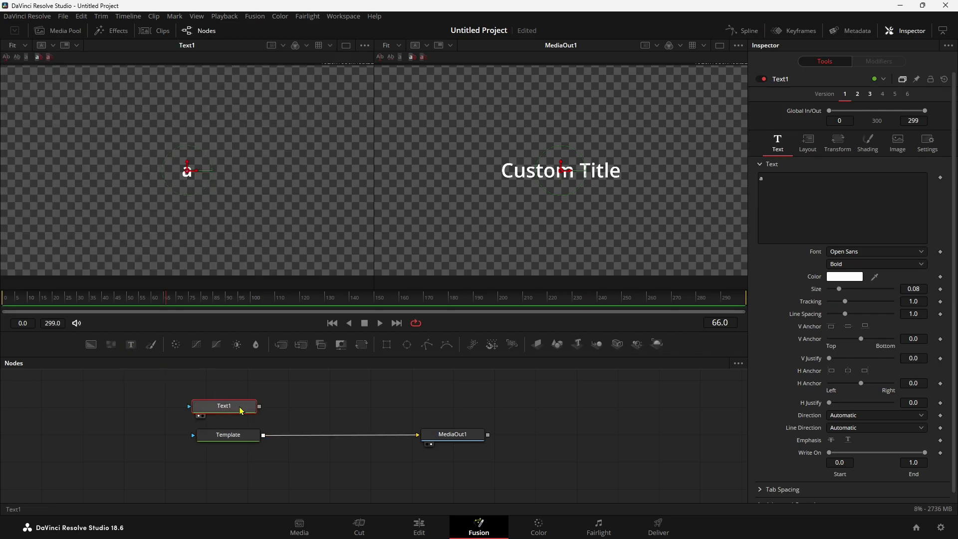
{"action": "left_click", "coordinate": [242, 437]}
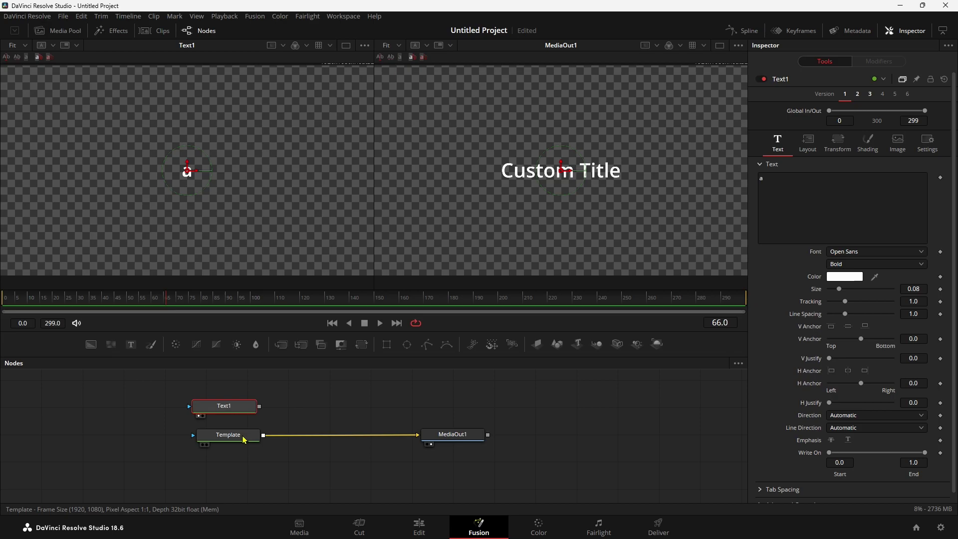
{"action": "left_click", "coordinate": [239, 414]}
{"action": "mouse_move", "coordinate": [243, 438]}
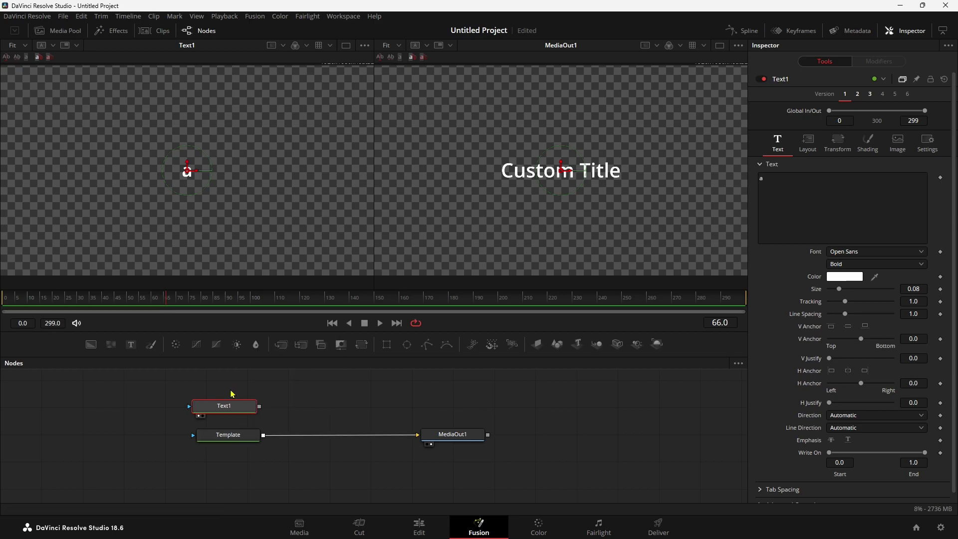
{"action": "key", "text": "Delete"}
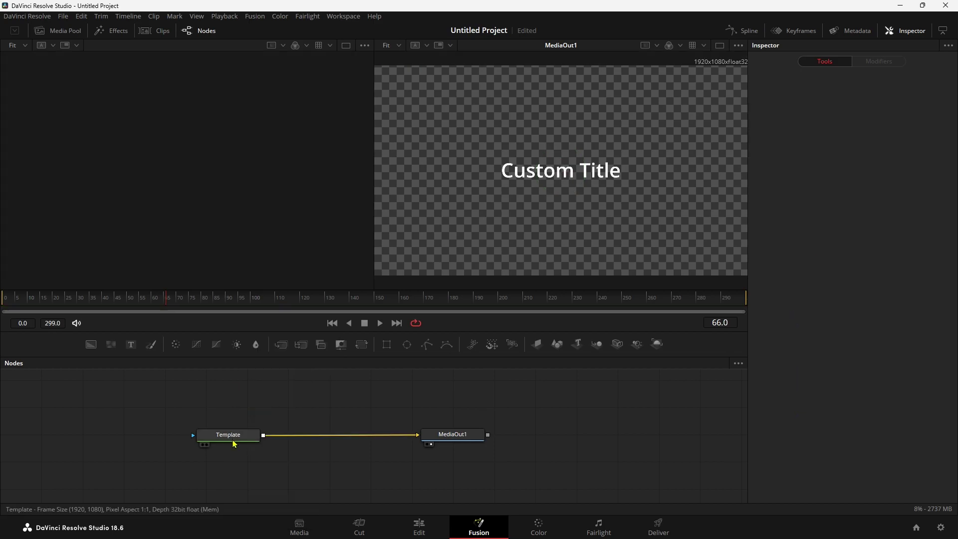
{"action": "left_click", "coordinate": [232, 438]}
{"action": "left_click_drag", "start_coordinate": [806, 174], "coordinate": [749, 164]}
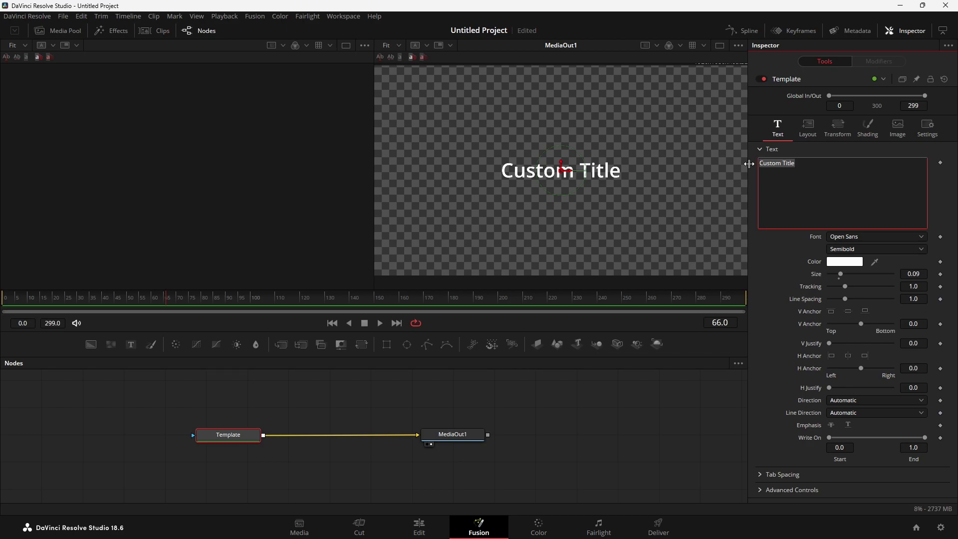
Replace the title text with TITOLO at size 0.3071 in the Octin Sports font
{"action": "key", "text": "BackSpace"}
{"action": "type", "text": "TITOLO"}
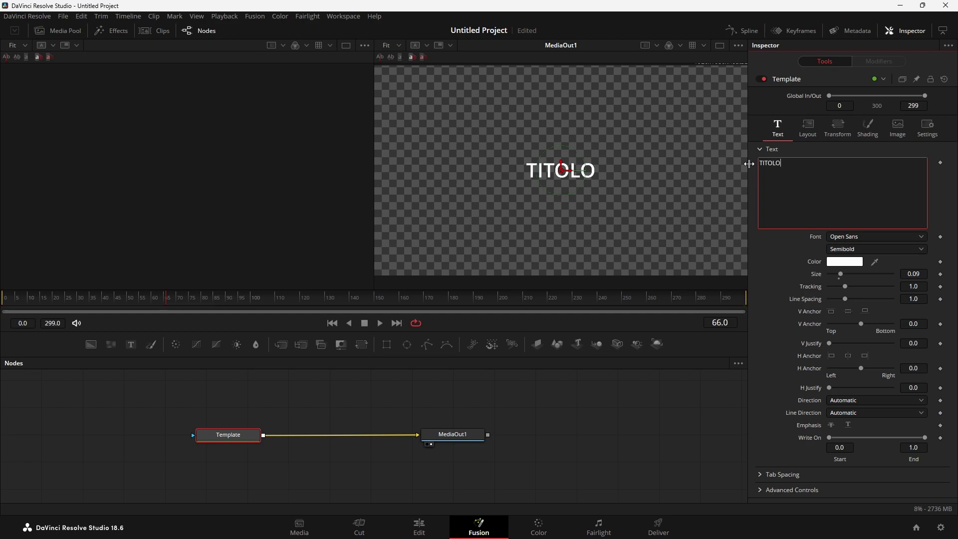
{"action": "left_click_drag", "start_coordinate": [840, 274], "coordinate": [868, 275]}
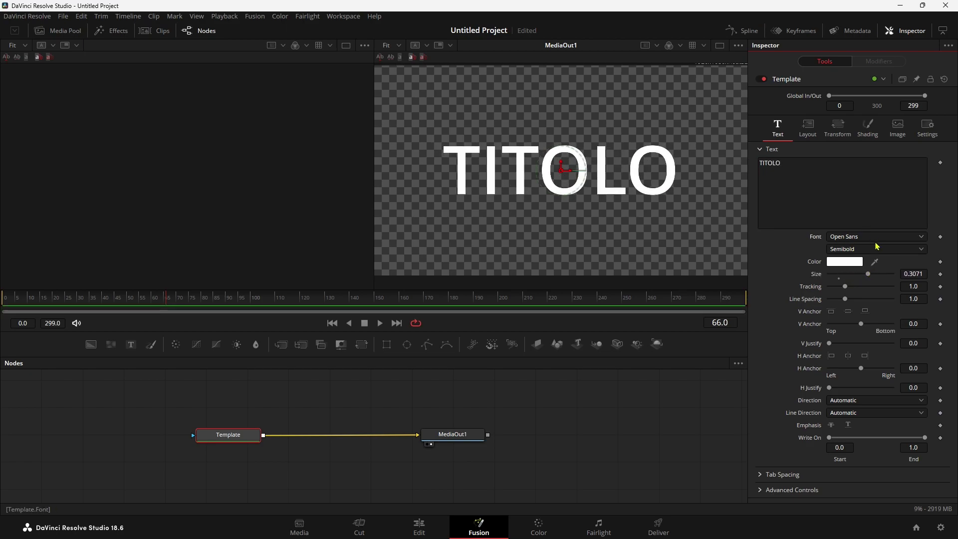
{"action": "left_click", "coordinate": [874, 237]}
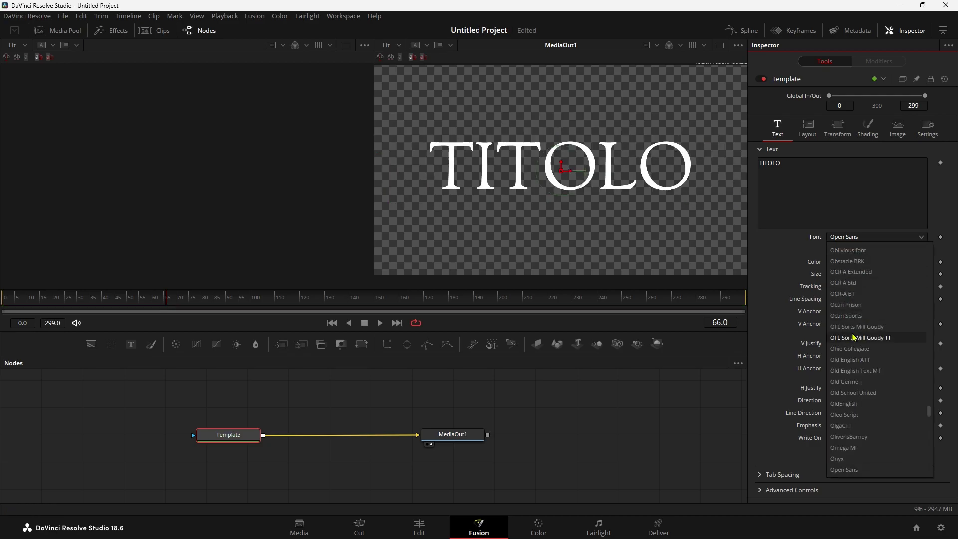
{"action": "left_click", "coordinate": [851, 317]}
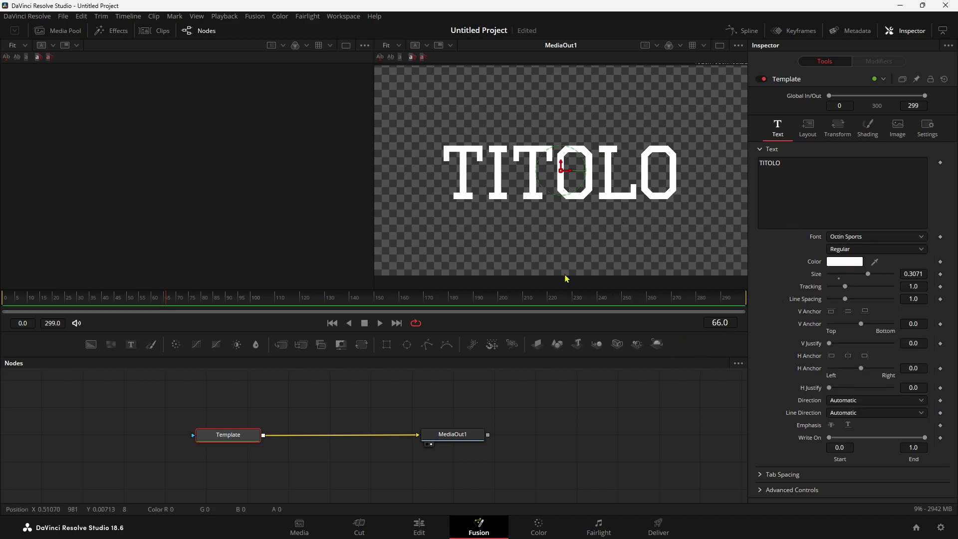
Enable shading element 2 as a black outline around the letters
{"action": "left_click", "coordinate": [867, 129]}
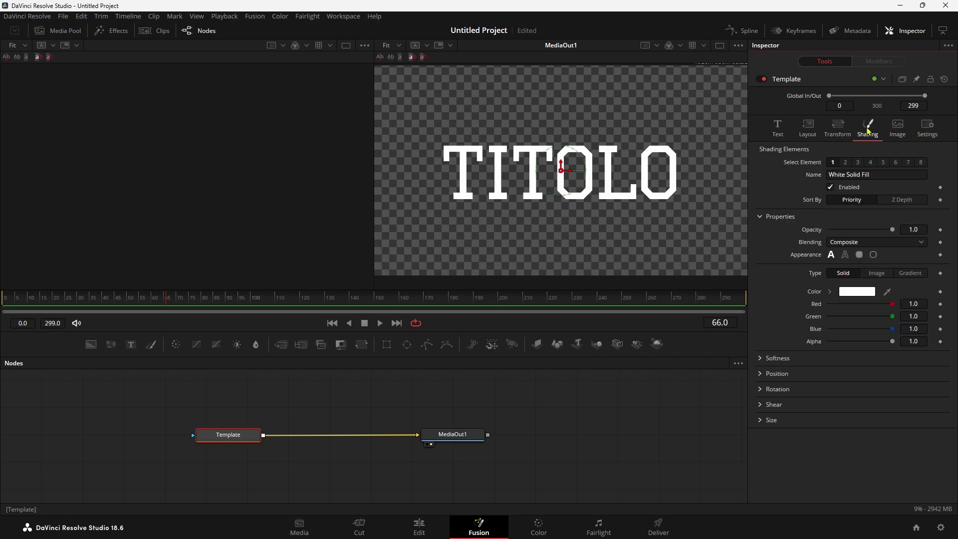
{"action": "left_click", "coordinate": [846, 163]}
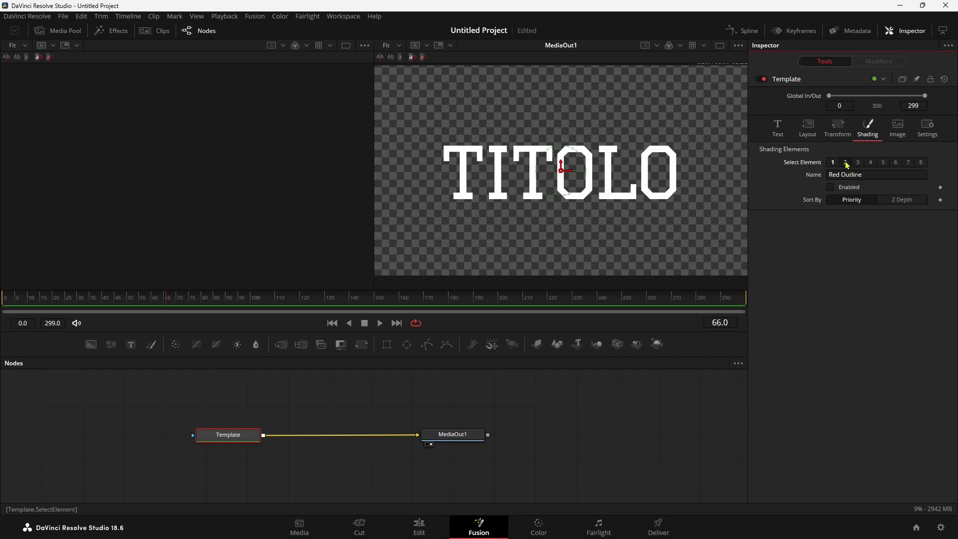
{"action": "left_click", "coordinate": [830, 187]}
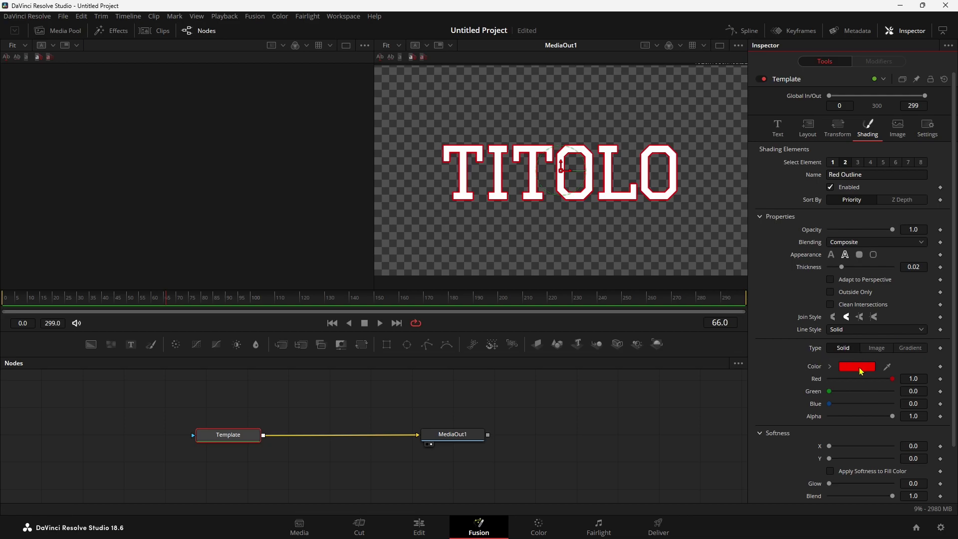
{"action": "left_click", "coordinate": [861, 368]}
{"action": "left_click_drag", "start_coordinate": [596, 270], "coordinate": [594, 296]}
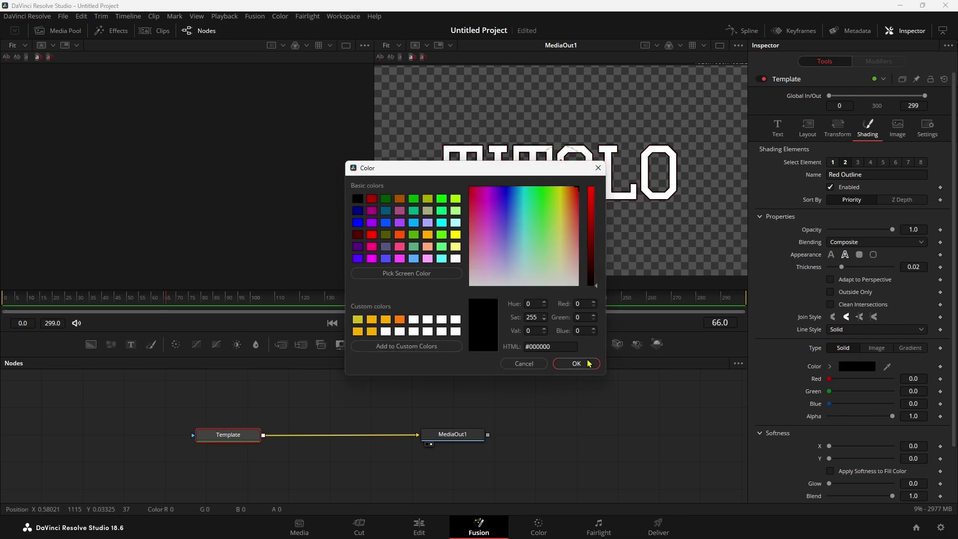
{"action": "left_click", "coordinate": [576, 363]}
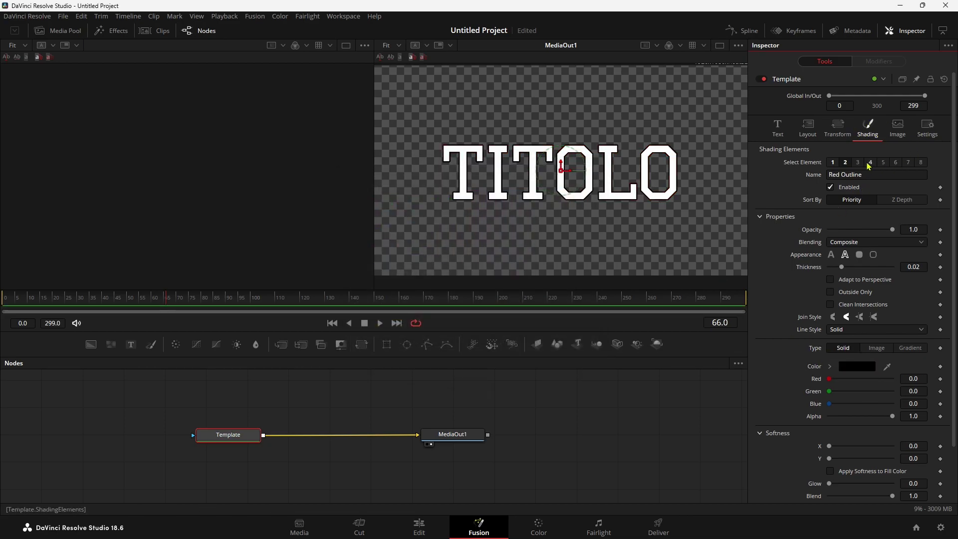
Try a soft black shadow on element 3, disable it, and move to frame 24
{"action": "left_click", "coordinate": [858, 165]}
{"action": "left_click", "coordinate": [829, 187]}
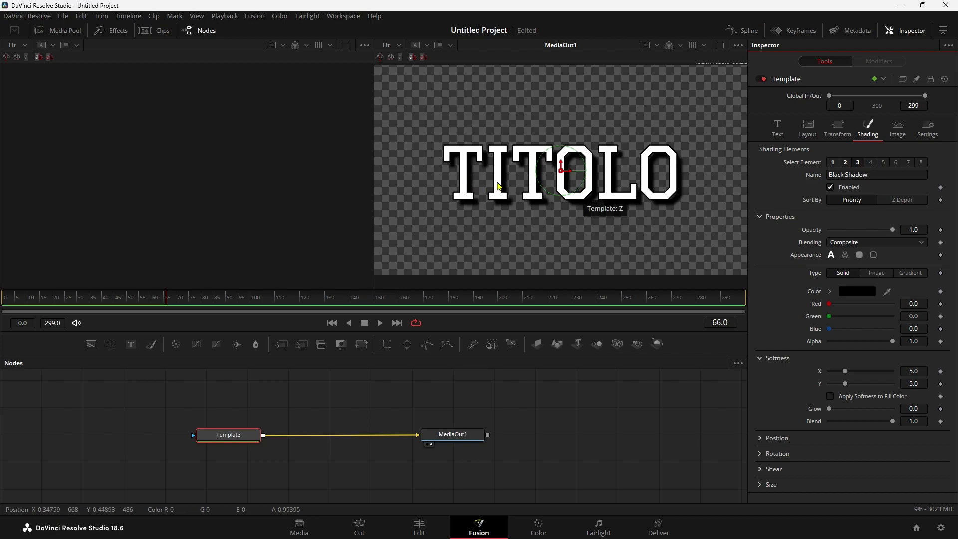
{"action": "left_click", "coordinate": [830, 187]}
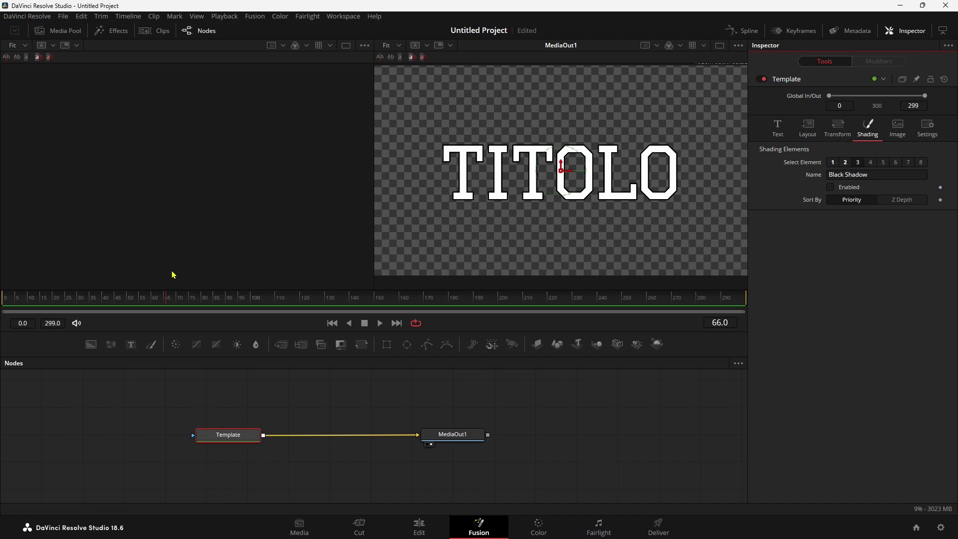
{"action": "left_click_drag", "start_coordinate": [152, 295], "coordinate": [2, 302]}
Add a TextScramble modifier to the TITOLO Text field and show its controls
{"action": "left_click", "coordinate": [775, 132]}
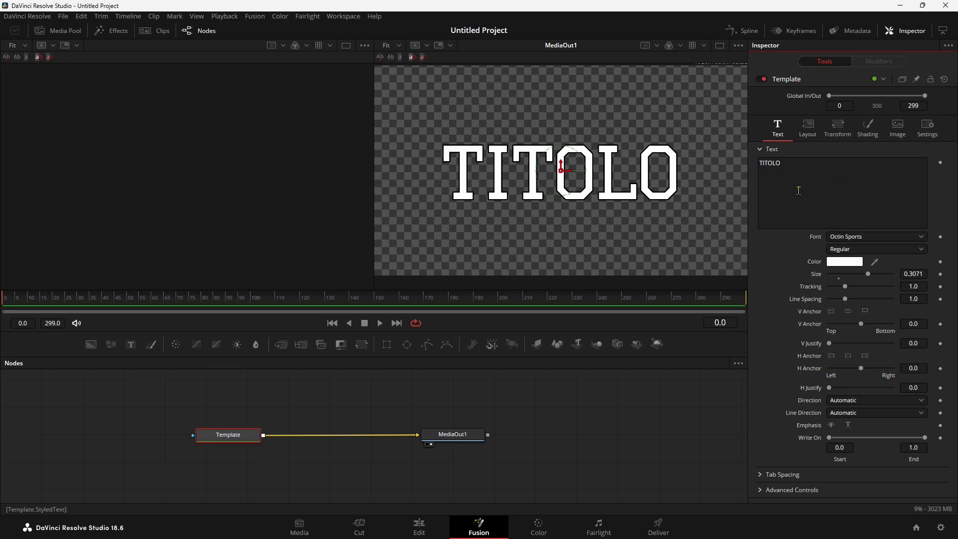
{"action": "right_click", "coordinate": [809, 180]}
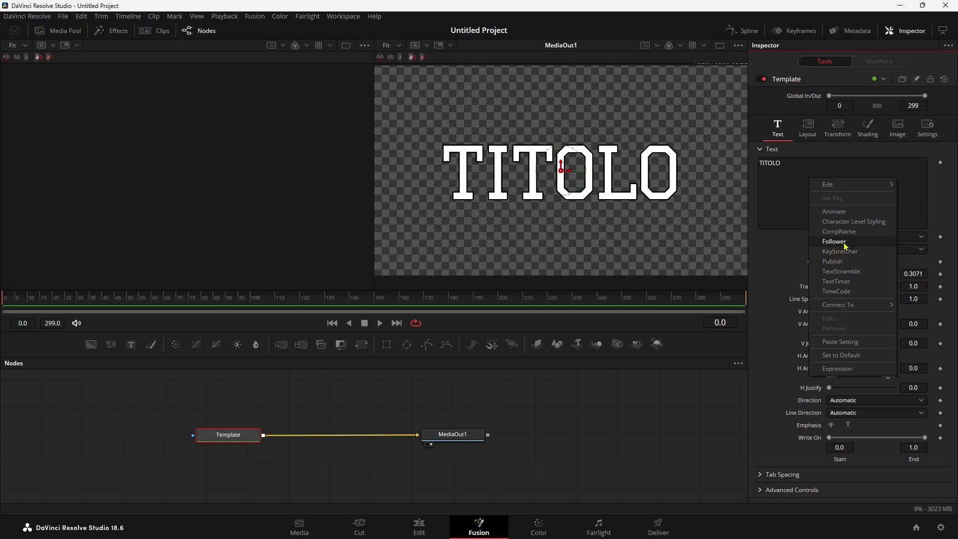
{"action": "left_click", "coordinate": [847, 272]}
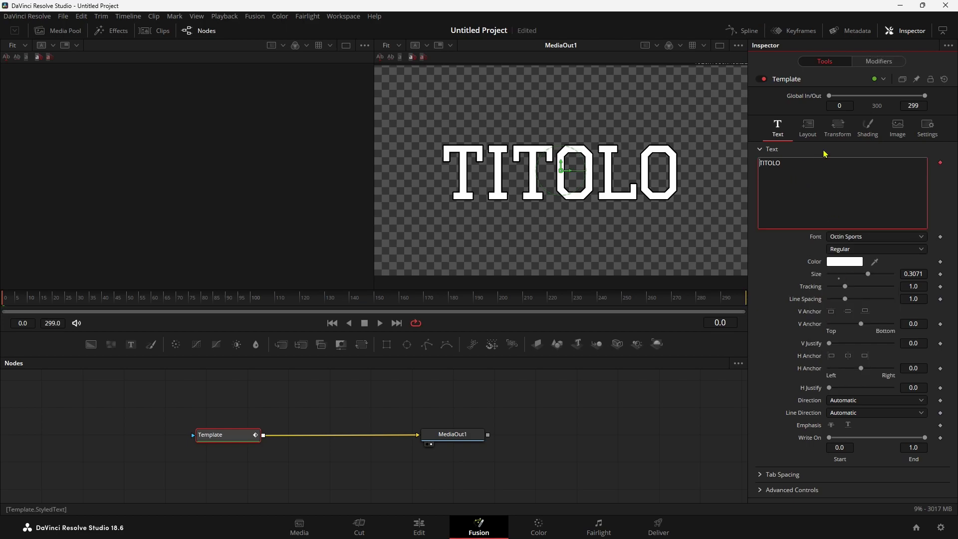
{"action": "left_click", "coordinate": [887, 61]}
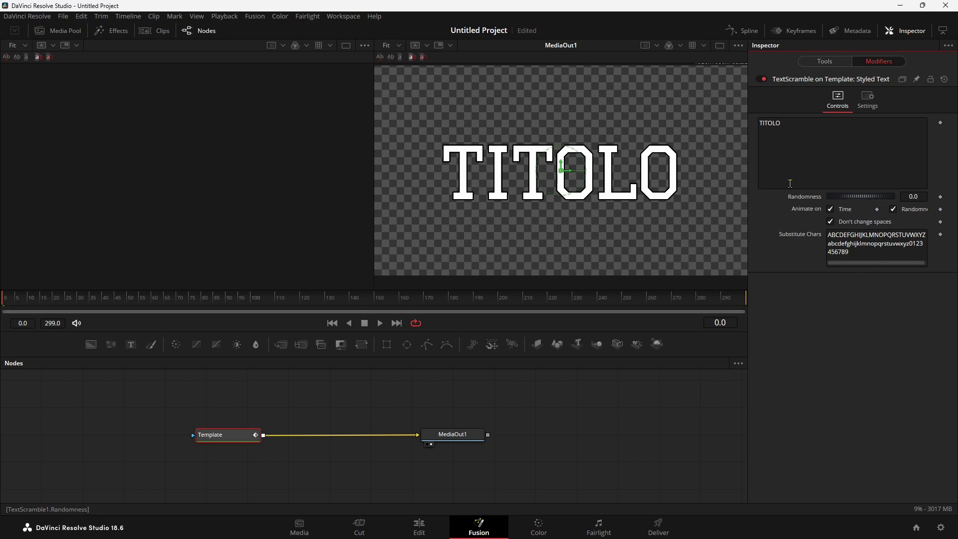
Raise TextScramble Randomness to 0.464, preview the scramble, and rewind to the first frame
{"action": "mouse_move", "coordinate": [6, 301]}
{"action": "left_mouse_down"}
{"action": "mouse_move", "coordinate": [748, 303]}
{"action": "mouse_move", "coordinate": [2, 309]}
{"action": "left_mouse_up"}
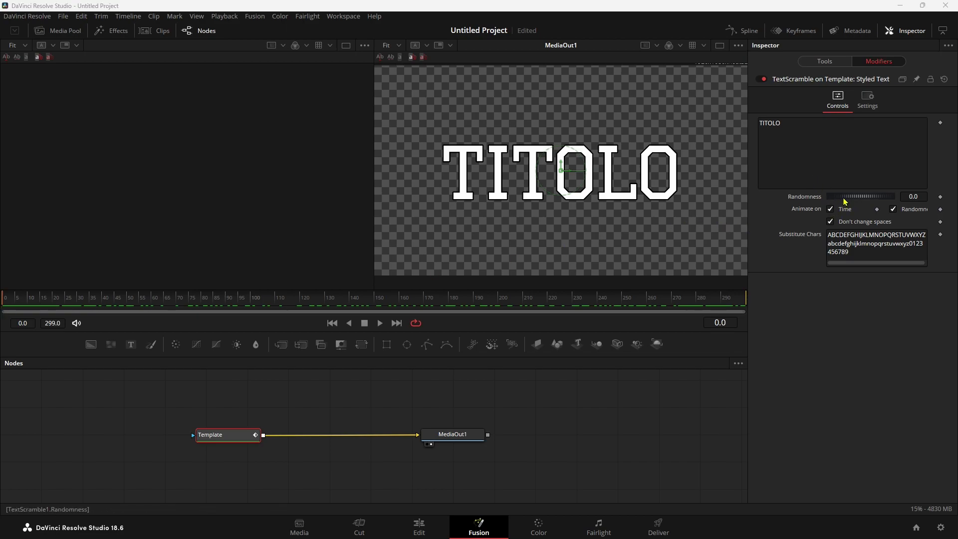
{"action": "left_click_drag", "start_coordinate": [842, 197], "coordinate": [852, 199]}
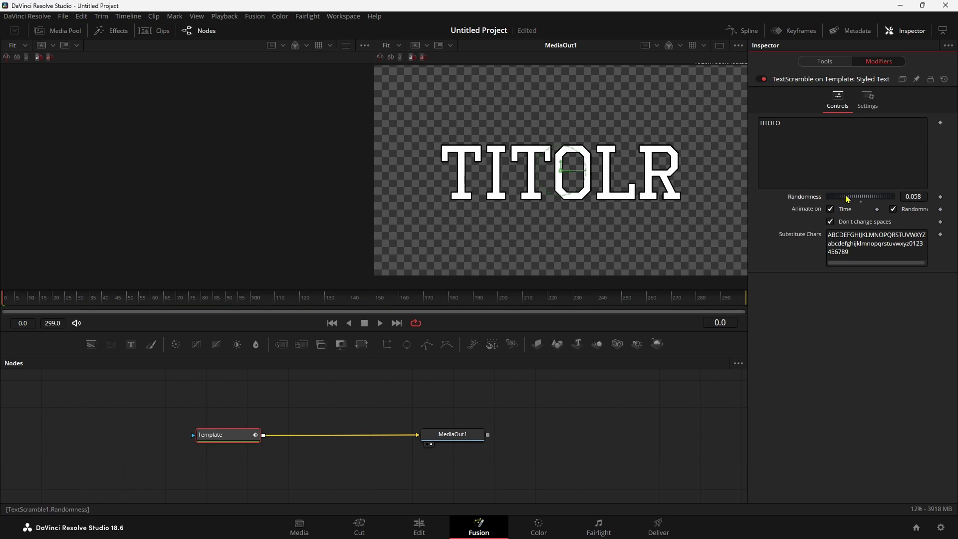
{"action": "left_click_drag", "start_coordinate": [852, 199], "coordinate": [874, 199]}
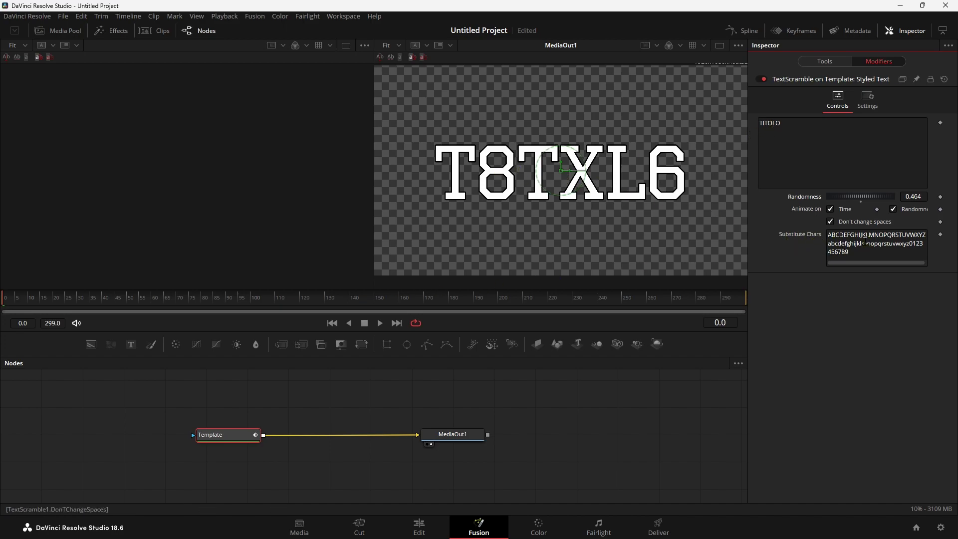
{"action": "left_click", "coordinate": [377, 322]}
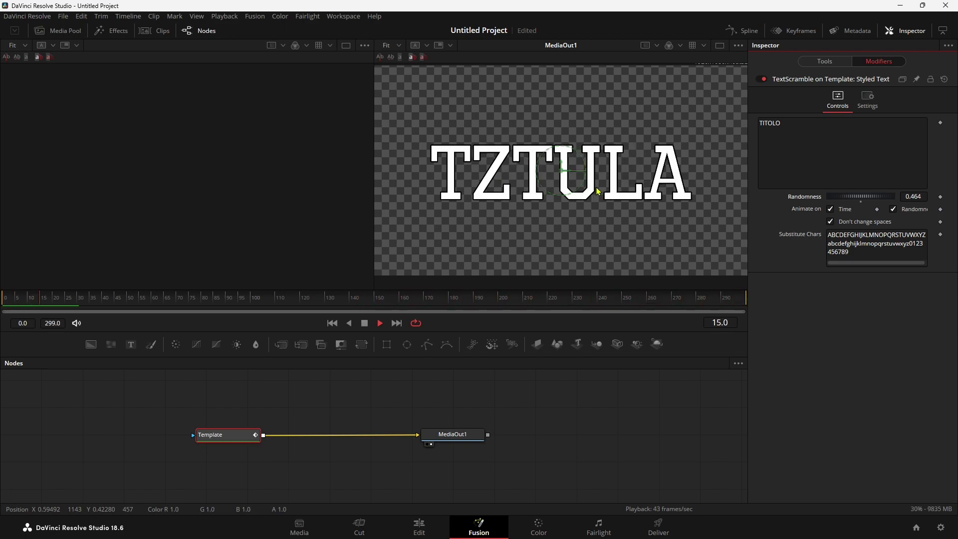
{"action": "left_click", "coordinate": [378, 323]}
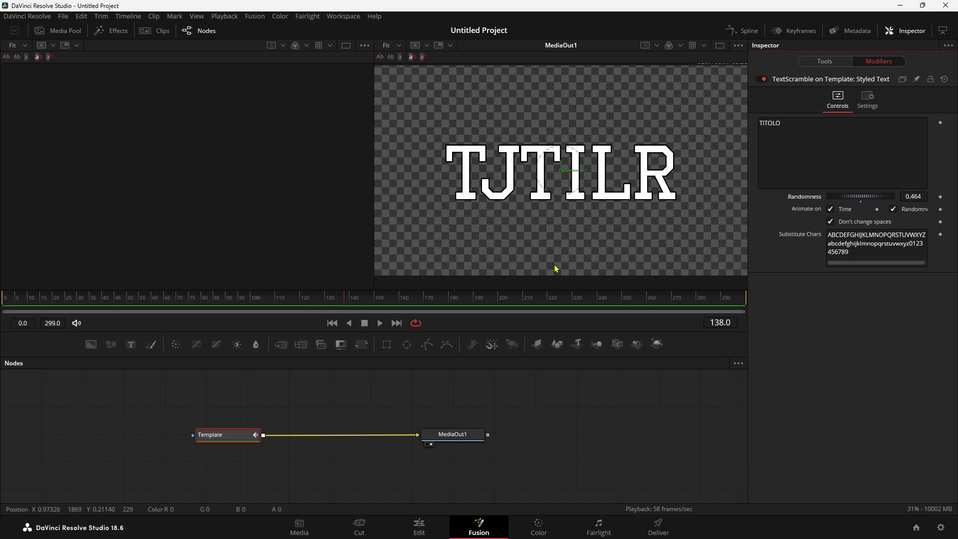
{"action": "key", "text": "Home"}
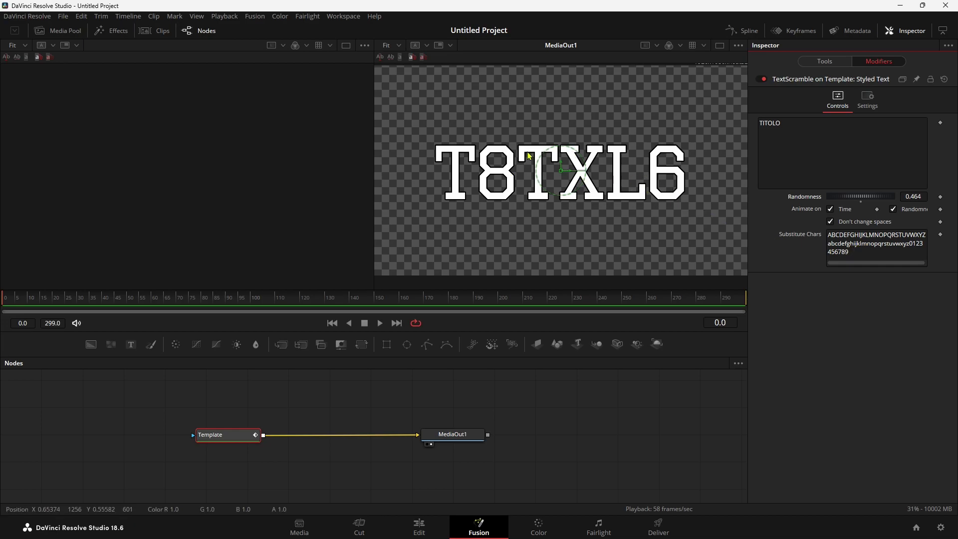
Replace the Substitute Chars with # symbols and preview the scramble
{"action": "left_click", "coordinate": [846, 252]}
{"action": "left_click_drag", "start_coordinate": [847, 252], "coordinate": [812, 227]}
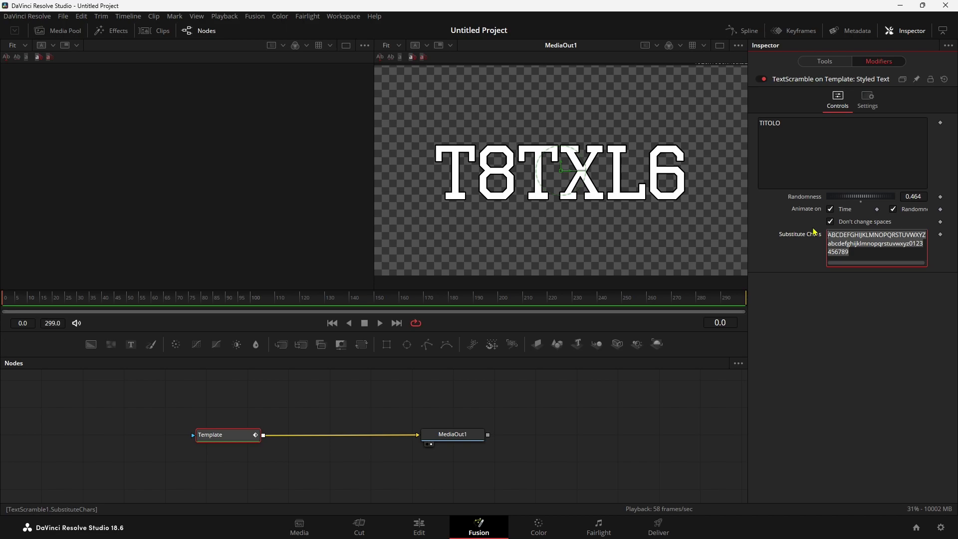
{"action": "type", "text": "##"}
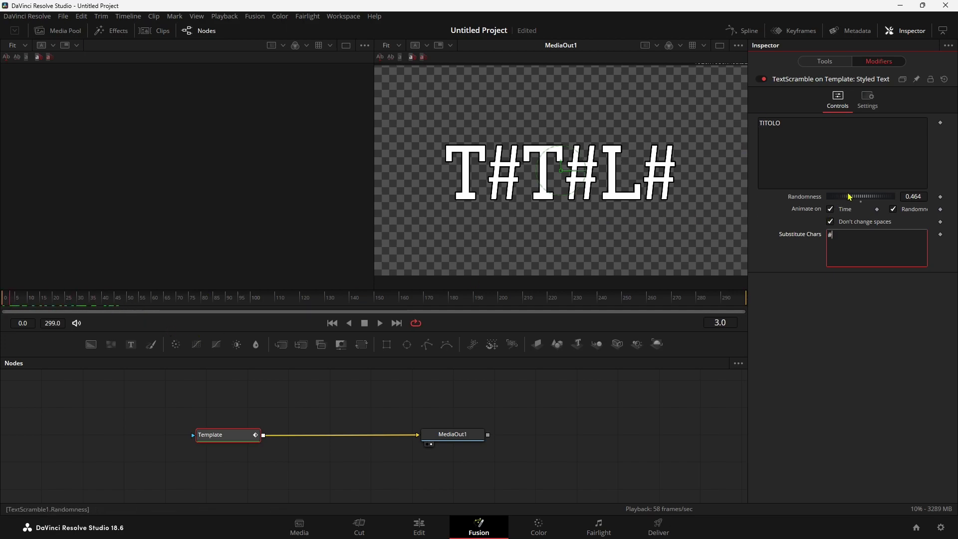
{"action": "left_click", "coordinate": [380, 322]}
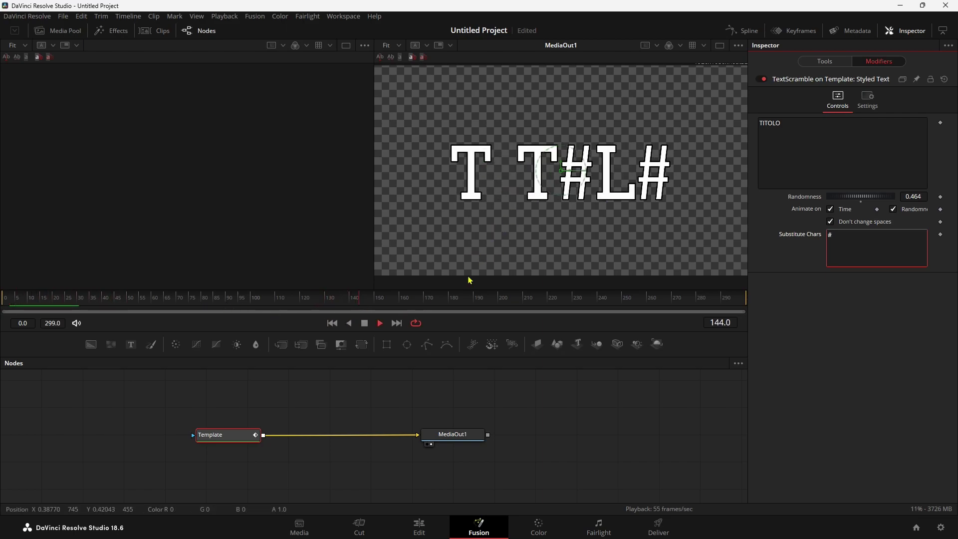
{"action": "key", "text": "space"}
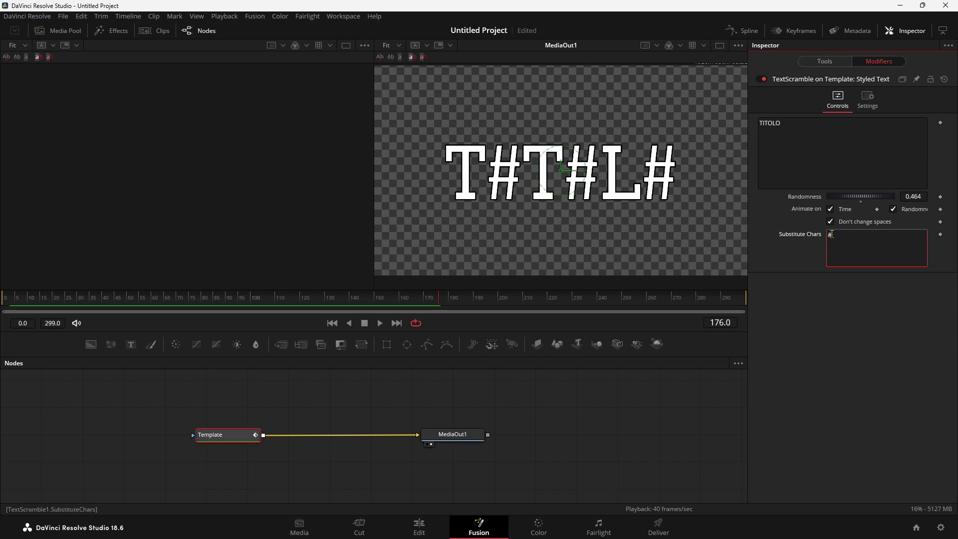
{"action": "type", "text": "###########"}
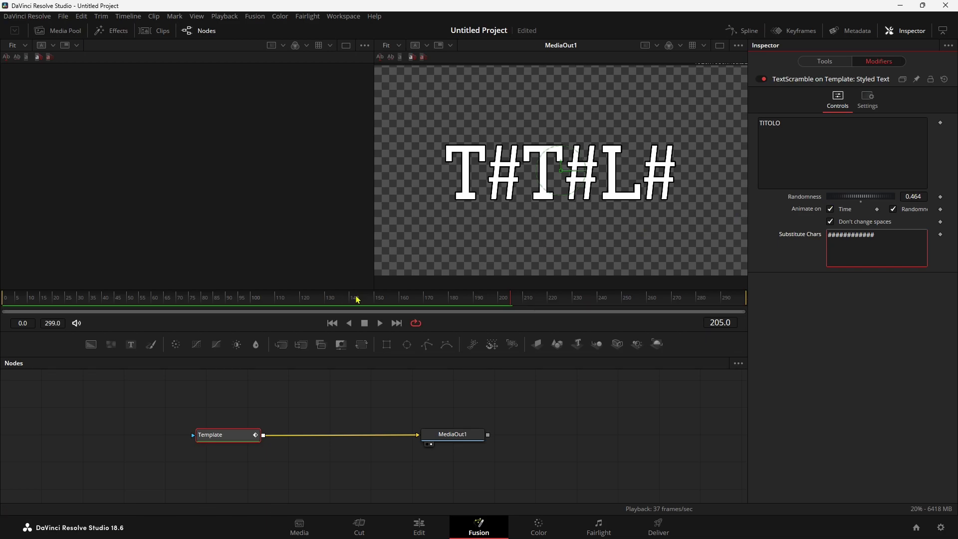
Set Randomness to 1.0, preview the all-hash title, rewind, and save the project
{"action": "left_click_drag", "start_coordinate": [852, 202], "coordinate": [895, 201]}
{"action": "key", "text": "1"}
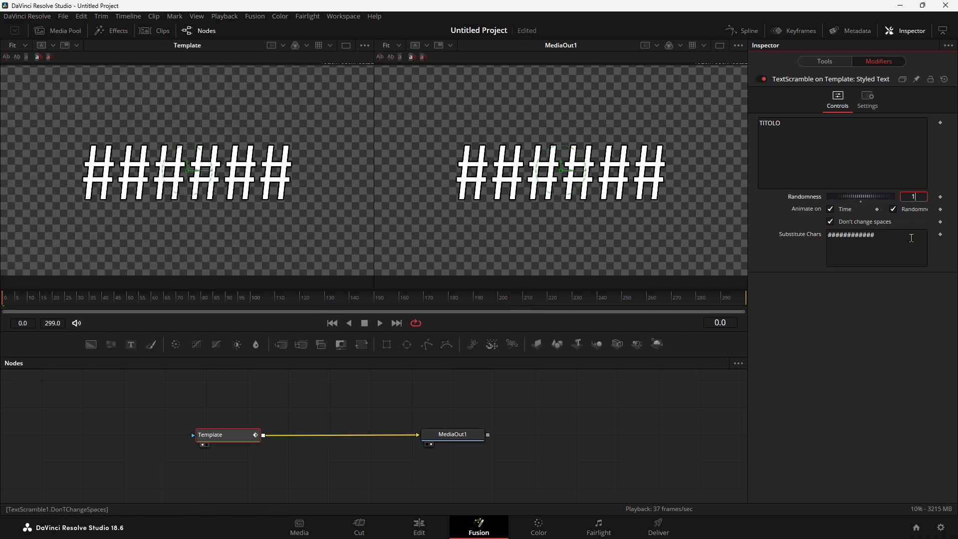
{"action": "left_click", "coordinate": [911, 238]}
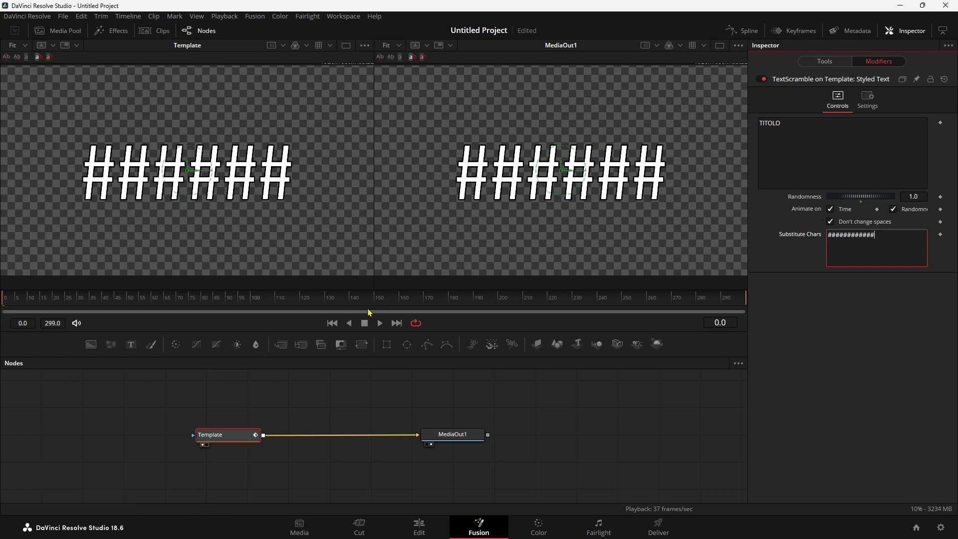
{"action": "left_click", "coordinate": [379, 325]}
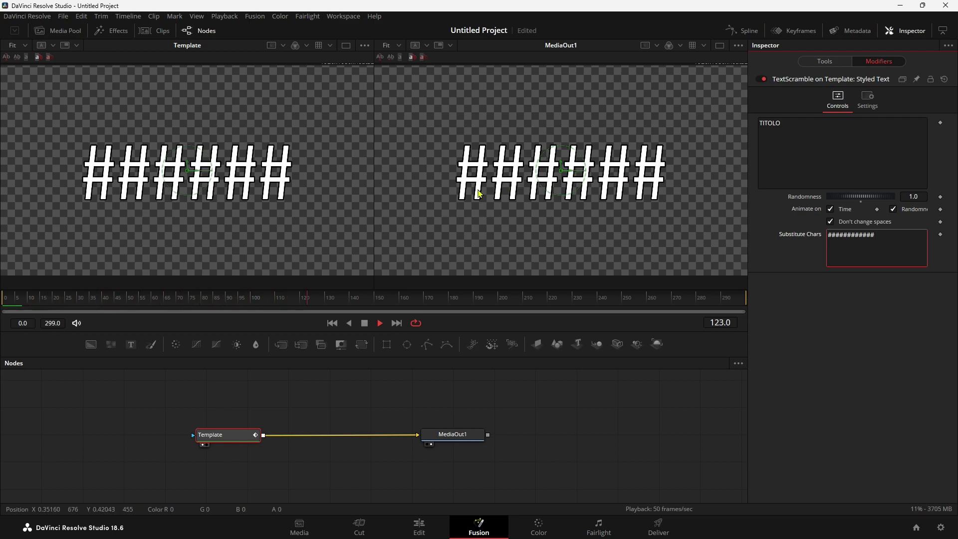
{"action": "left_click", "coordinate": [365, 323]}
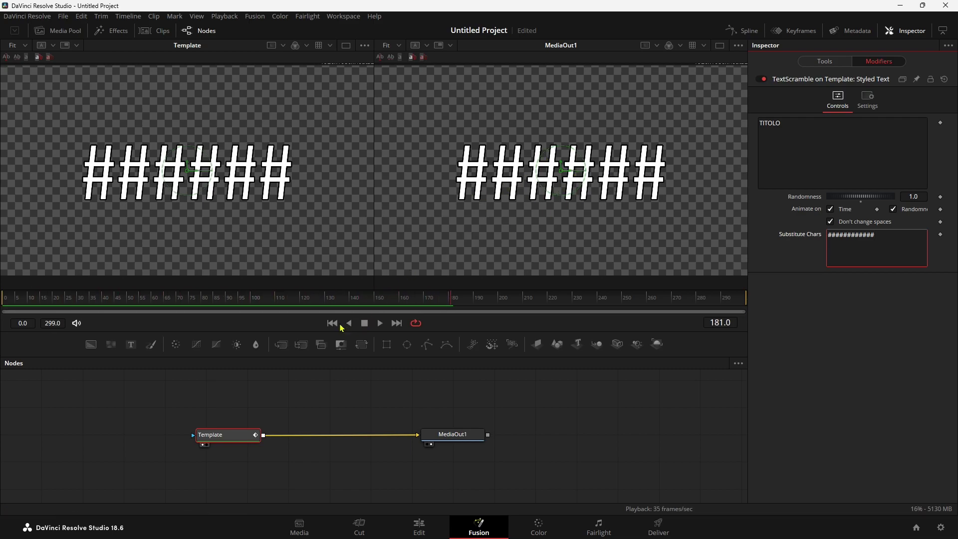
{"action": "left_click", "coordinate": [332, 322]}
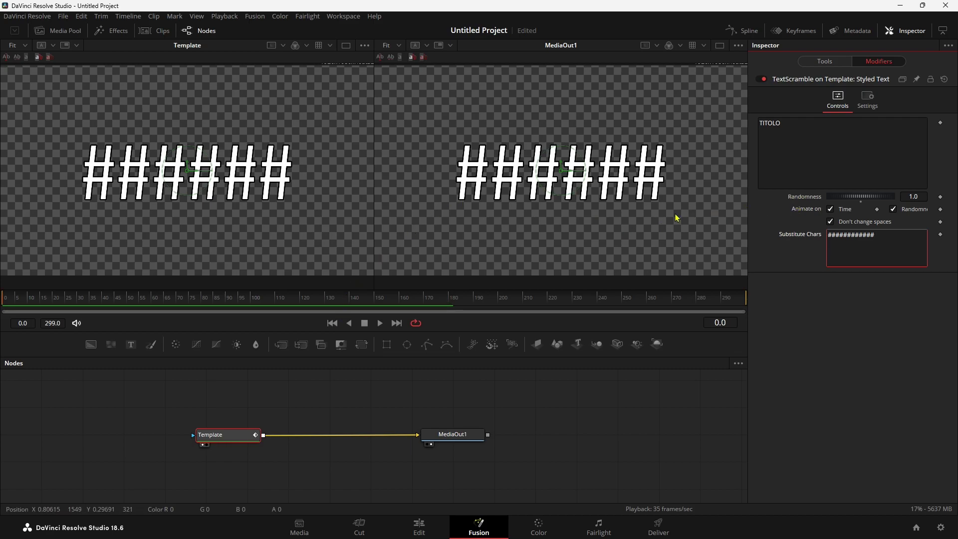
{"action": "key", "text": "ctrl+s"}
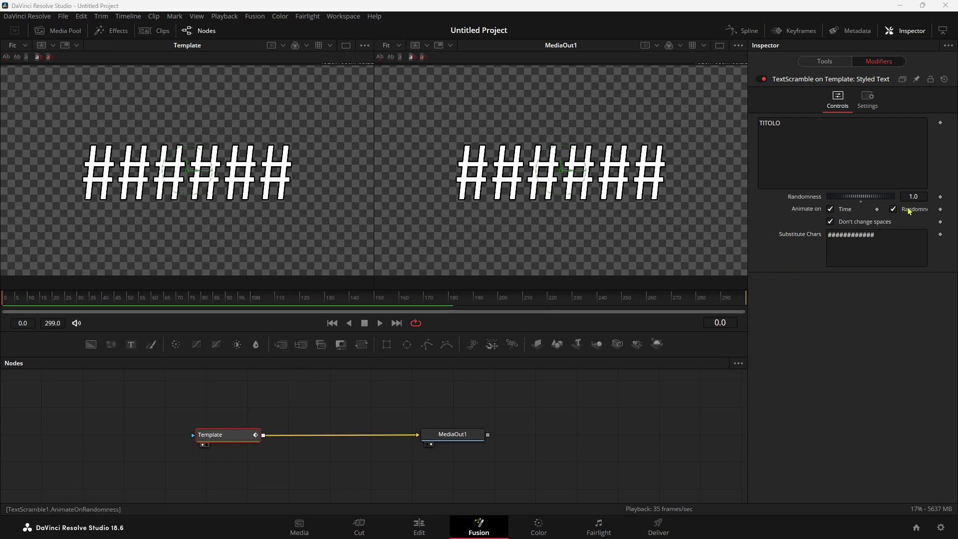
Keyframe Randomness at 1.0 on frame 0 and 0 on frame 60
{"action": "left_click", "coordinate": [940, 197]}
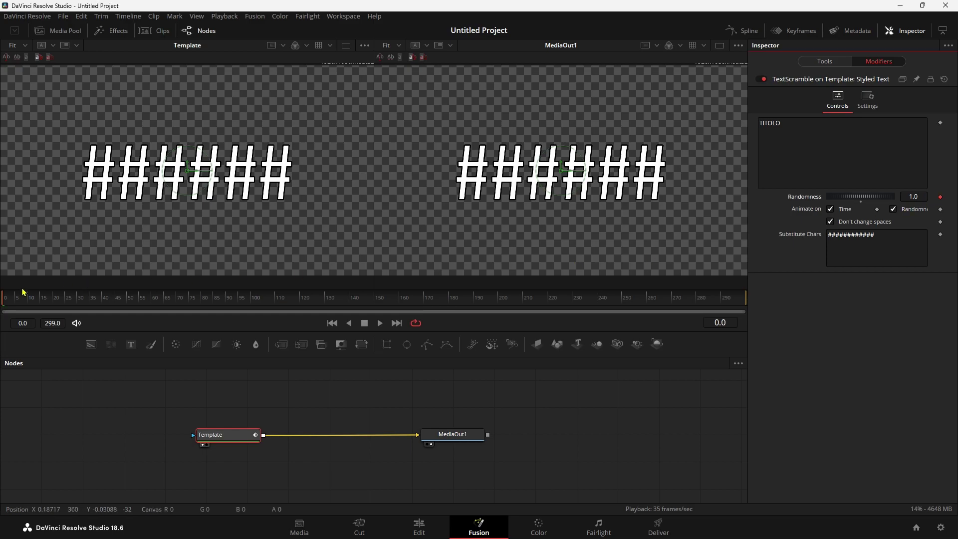
{"action": "left_click_drag", "start_coordinate": [4, 301], "coordinate": [152, 300]}
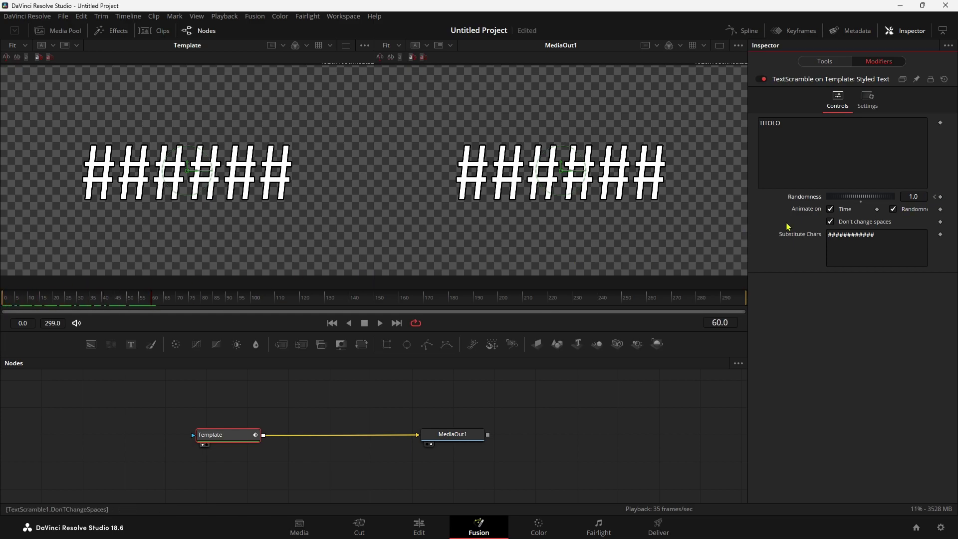
{"action": "left_click", "coordinate": [921, 197]}
{"action": "type", "text": "0"}
{"action": "key", "text": "Tab"}
Scrub and play the hashes resolving into TITOLO, then return to the start
{"action": "left_click", "coordinate": [2, 300]}
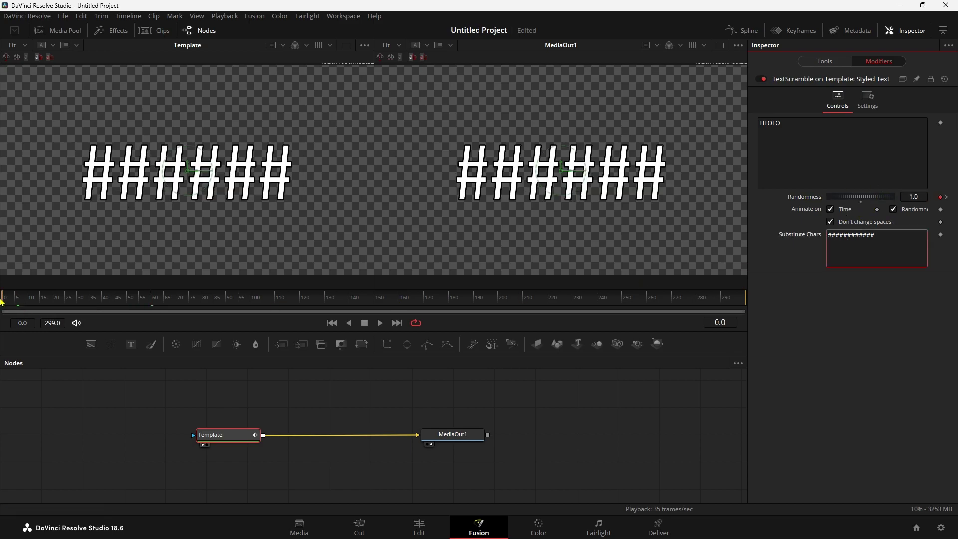
{"action": "left_click_drag", "start_coordinate": [2, 300], "coordinate": [160, 312]}
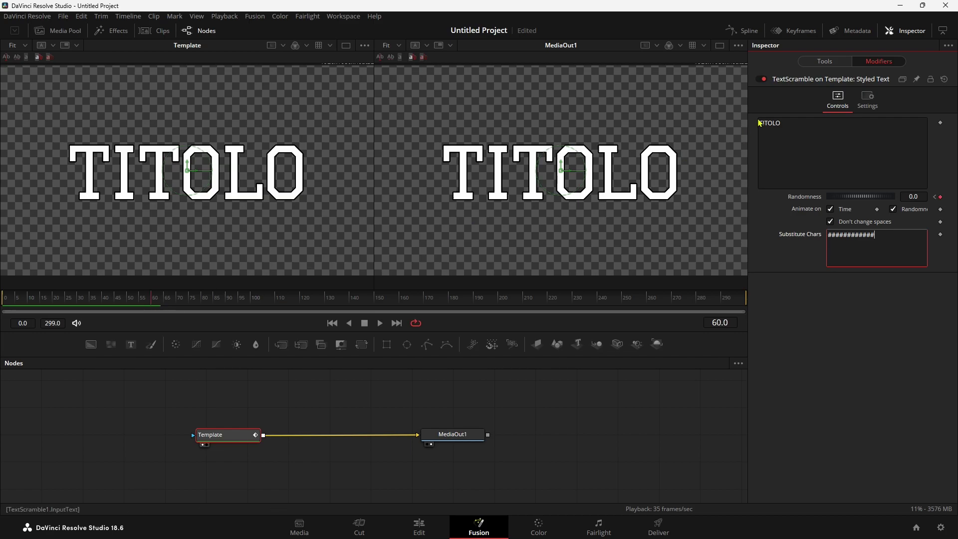
{"action": "left_click", "coordinate": [102, 304]}
{"action": "key", "text": "Home"}
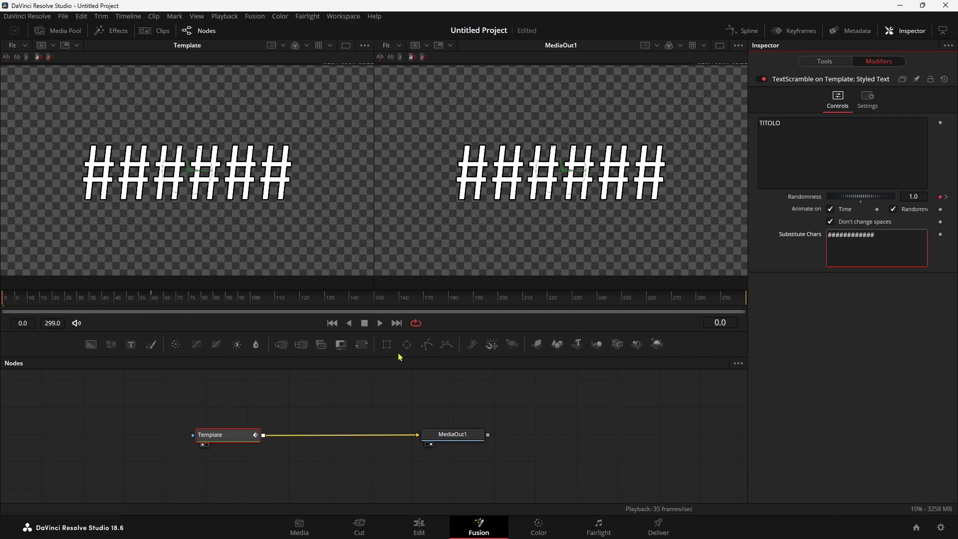
{"action": "left_click", "coordinate": [380, 323]}
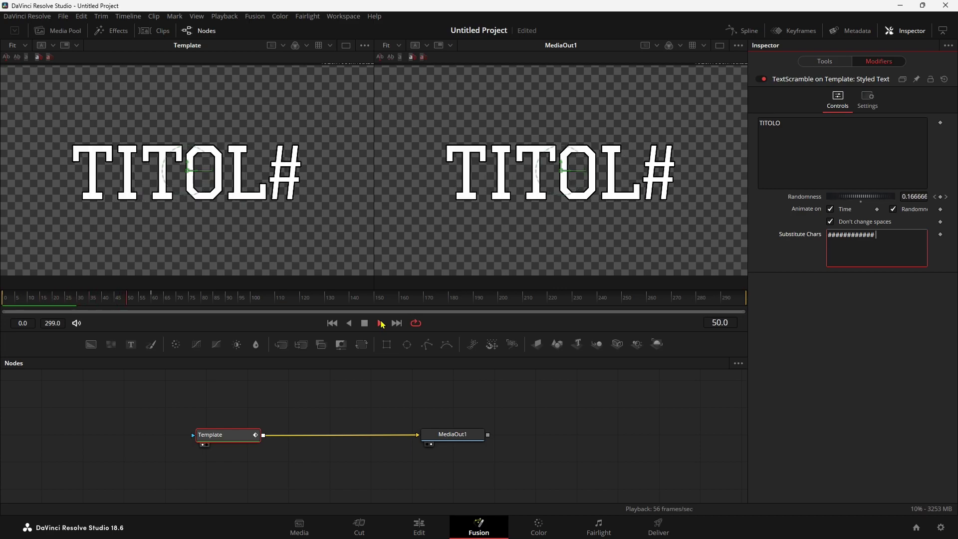
{"action": "left_click", "coordinate": [364, 323]}
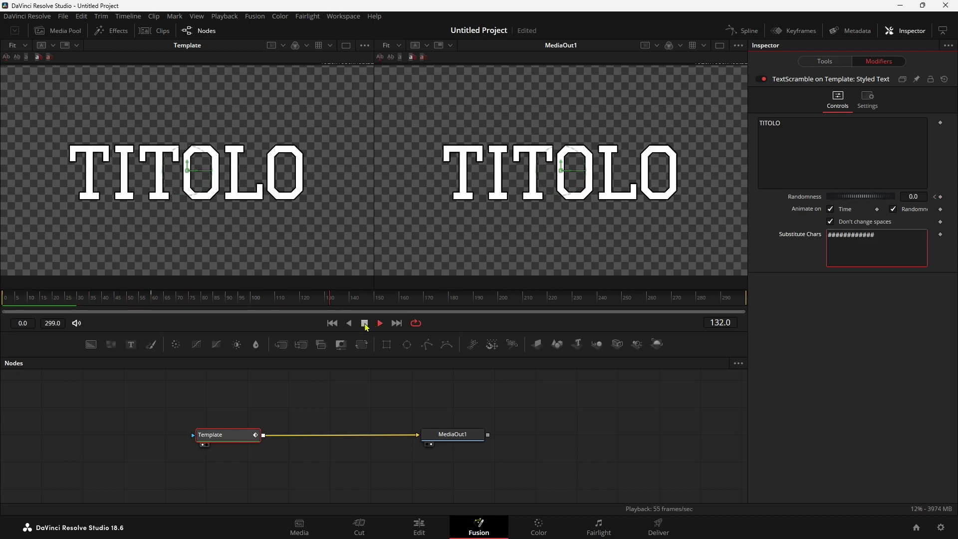
{"action": "left_click", "coordinate": [331, 322]}
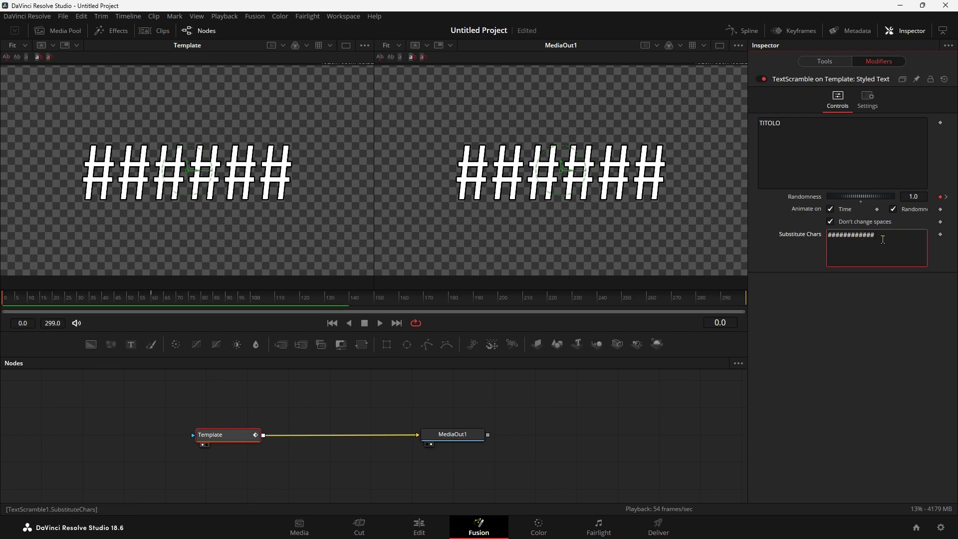
Paste Chinese glyphs into the Substitute Chars field
{"action": "key", "text": "ctrl+a"}
{"action": "key", "text": "ctrl+v"}
{"action": "left_click", "coordinate": [820, 253]}
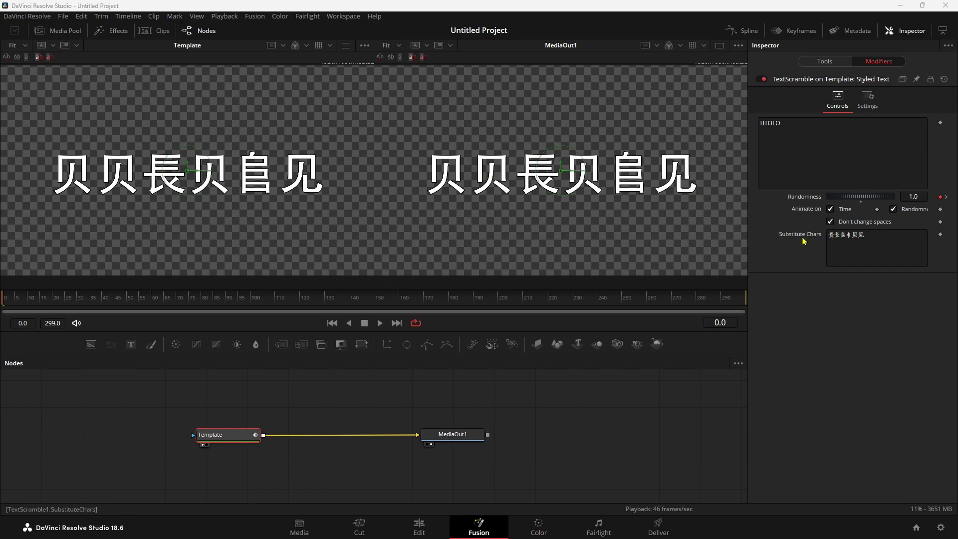
Preview the Chinese-glyph scramble, then set Substitute Chars to 'niolu' and replay it
{"action": "left_click", "coordinate": [380, 323]}
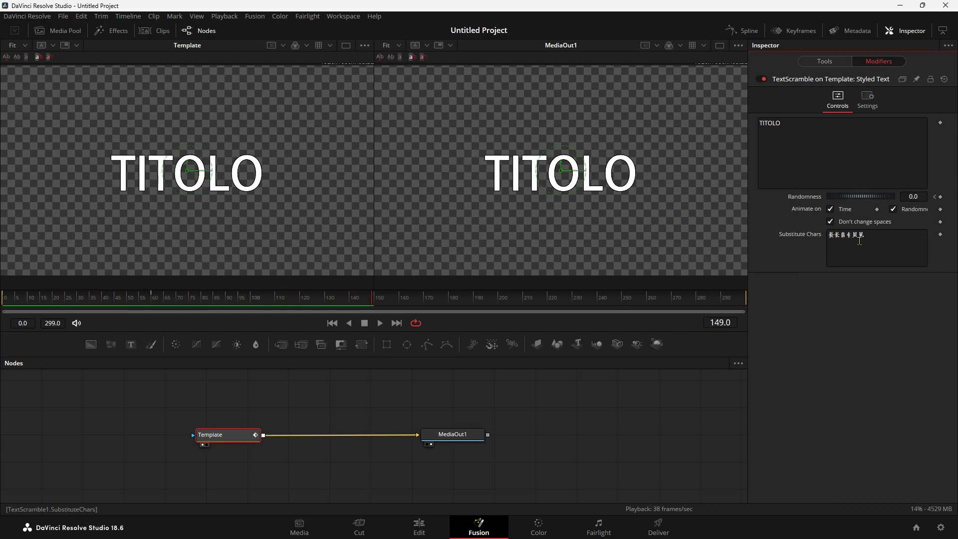
{"action": "left_click_drag", "start_coordinate": [876, 234], "coordinate": [801, 234]}
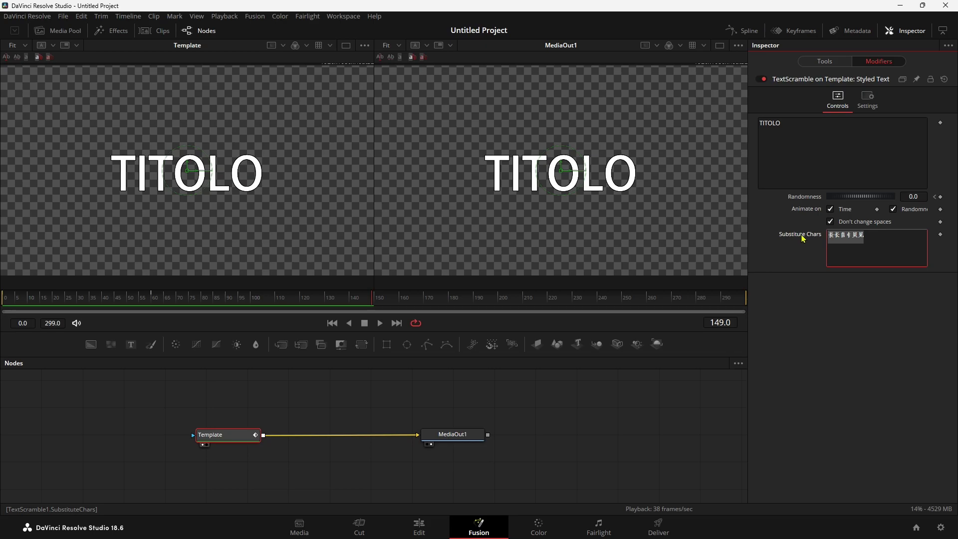
{"action": "type", "text": "niolushcfunee"}
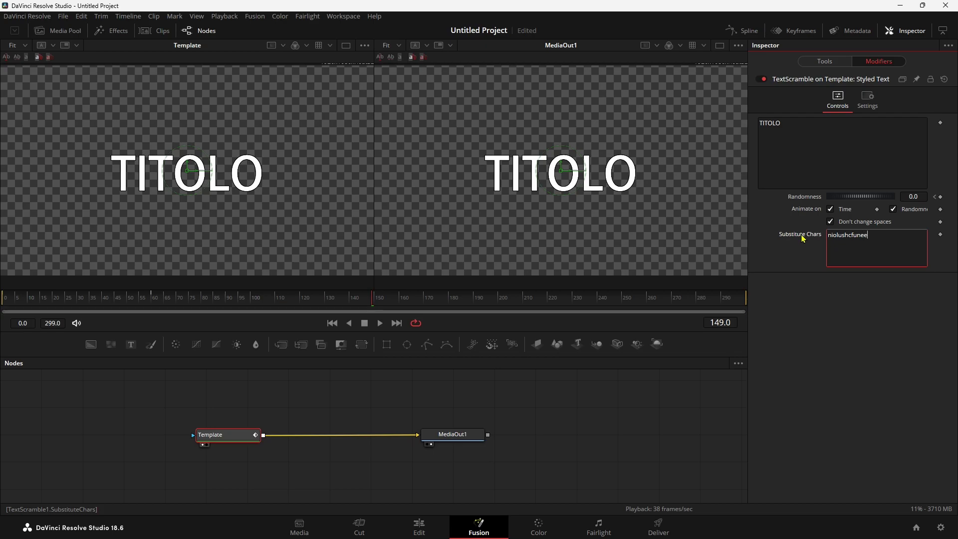
{"action": "left_click", "coordinate": [332, 323]}
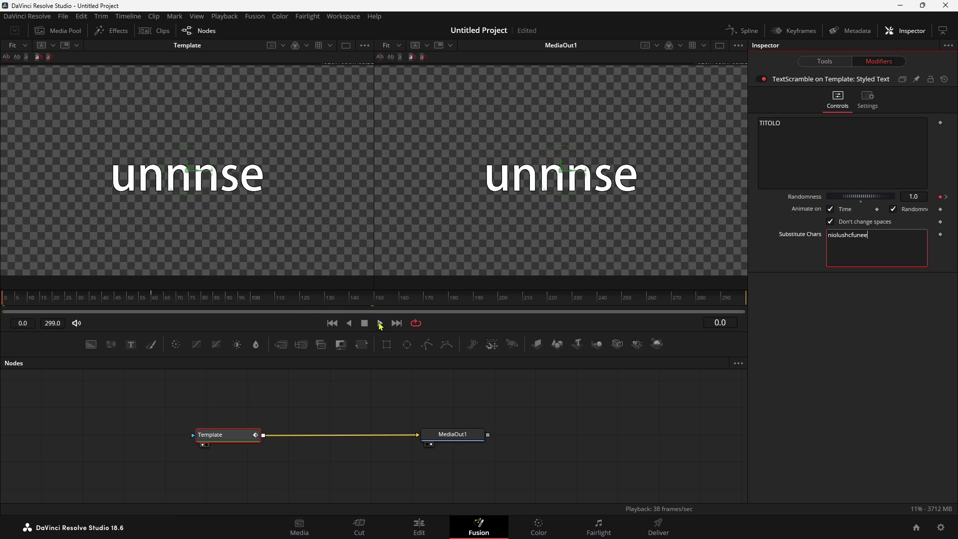
{"action": "left_click", "coordinate": [380, 323]}
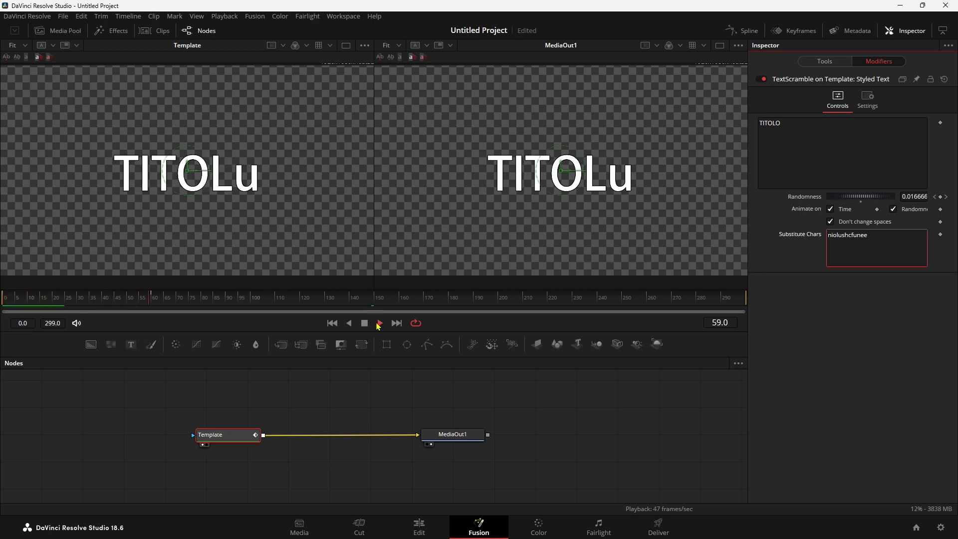
{"action": "left_click", "coordinate": [365, 323]}
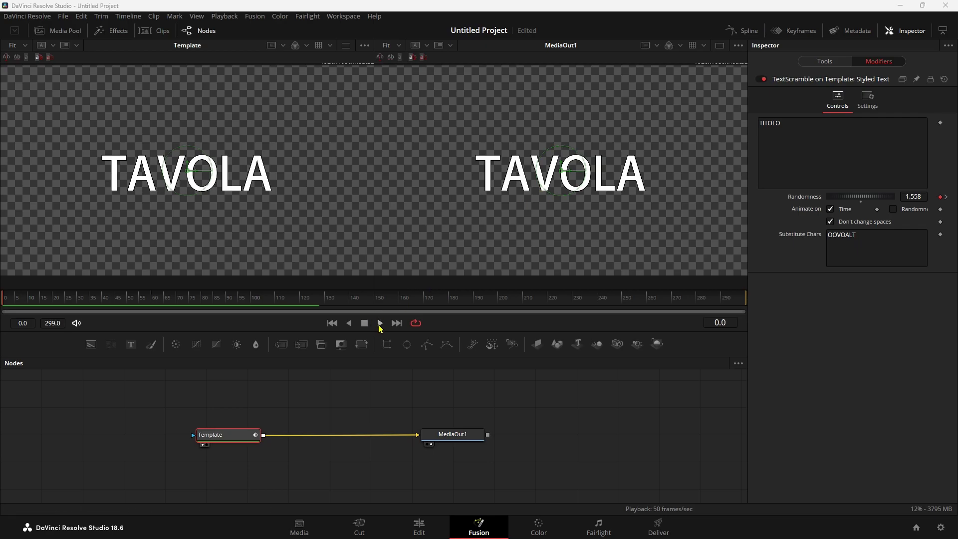
Preview the TAVOLA-to-TITOLO scramble, then set Substitute Chars to '°ianwunfhgurhfkd' and replay
{"action": "left_click", "coordinate": [380, 324]}
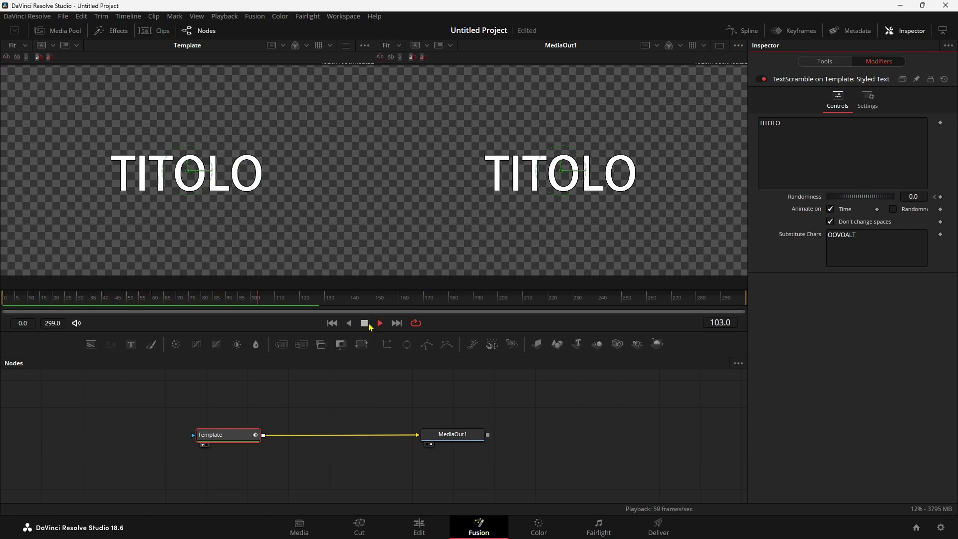
{"action": "left_click", "coordinate": [364, 322]}
{"action": "double_click", "coordinate": [863, 232]}
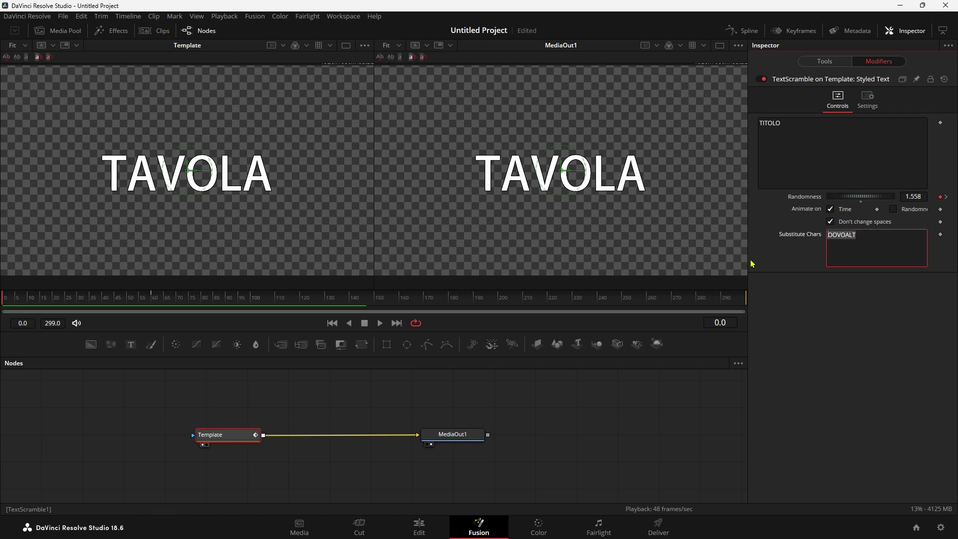
{"action": "type", "text": "°ianwunfhgurhfkd"}
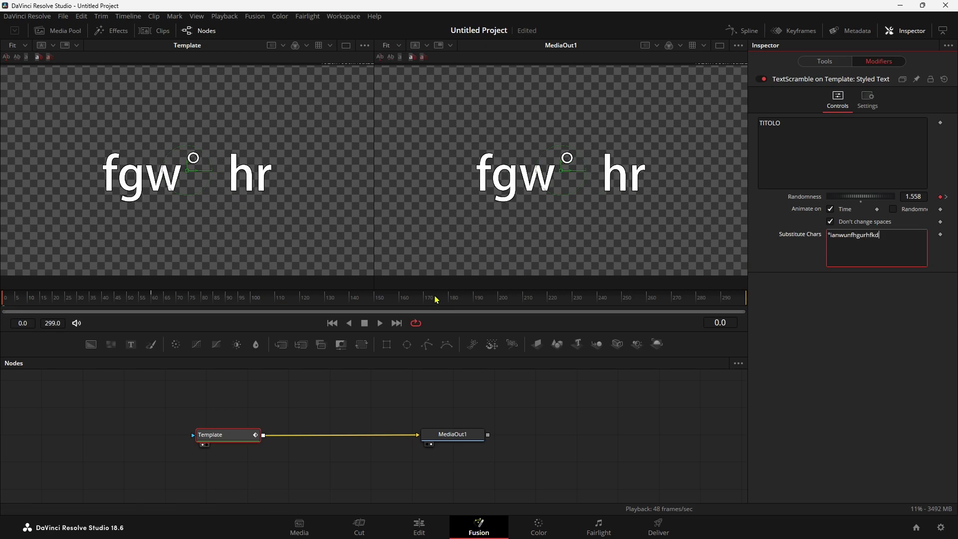
{"action": "left_click", "coordinate": [379, 323]}
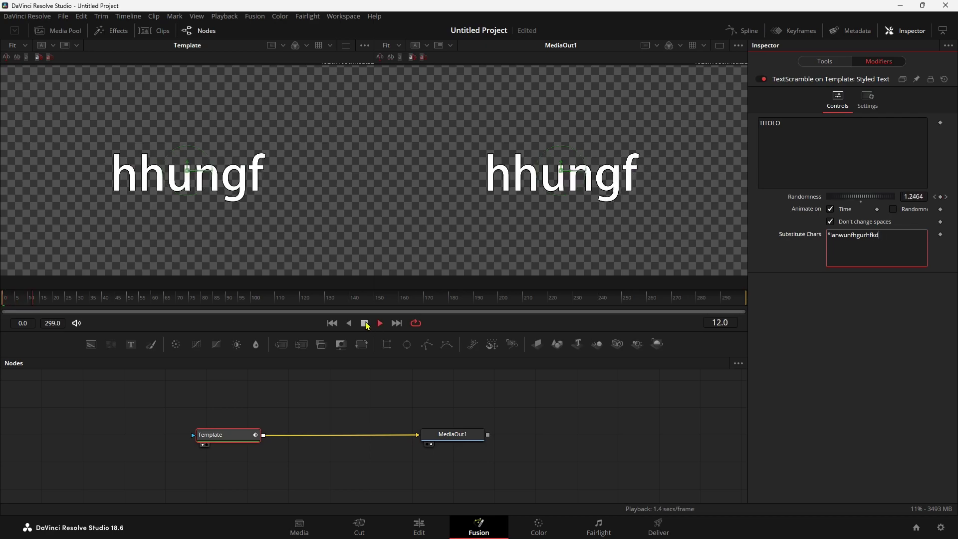
Keyframe Randomness at 0 on frame 110 so TITOLO resolves cleanly
{"action": "left_click", "coordinate": [218, 298]}
{"action": "left_click_drag", "start_coordinate": [217, 297], "coordinate": [273, 298]}
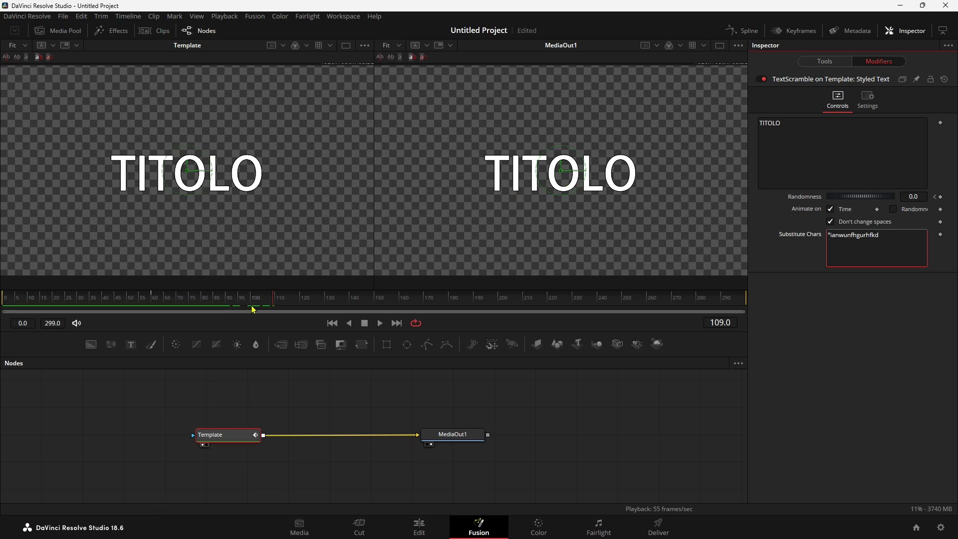
{"action": "left_click_drag", "start_coordinate": [267, 306], "coordinate": [308, 299]}
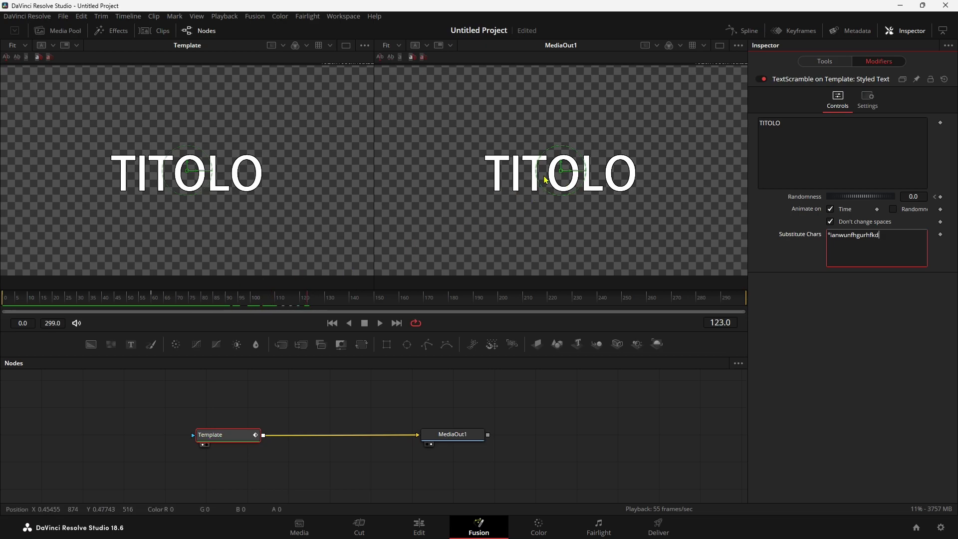
{"action": "left_click_drag", "start_coordinate": [152, 299], "coordinate": [156, 309]}
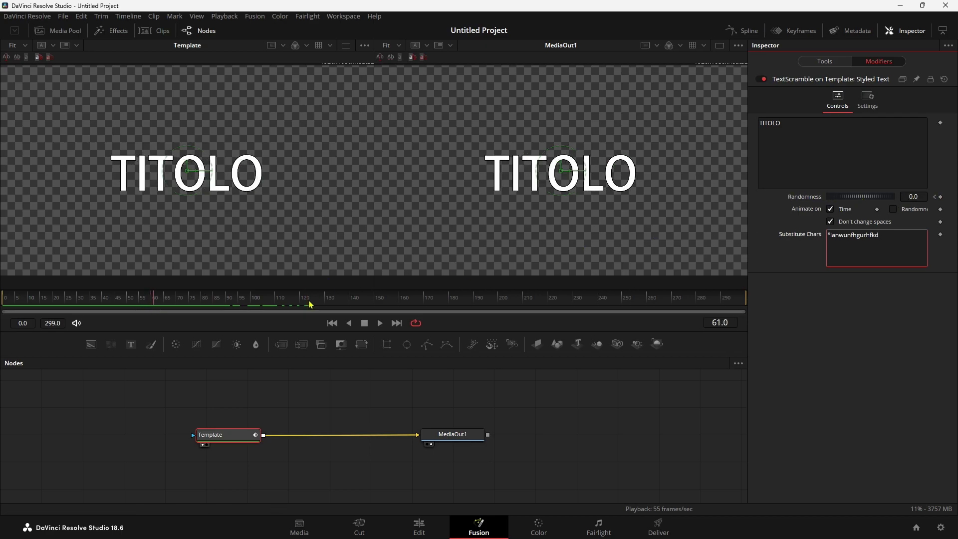
{"action": "left_click_drag", "start_coordinate": [201, 298], "coordinate": [277, 301]}
{"action": "left_click", "coordinate": [940, 197]}
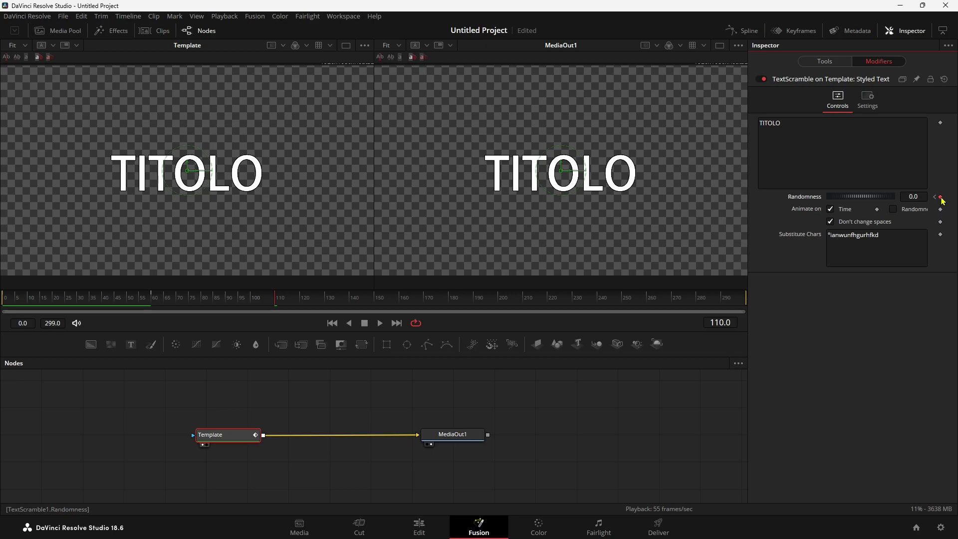
Set Randomness to about 0.747 at frame 153 to re-scramble the title
{"action": "mouse_move", "coordinate": [276, 302]}
{"action": "left_mouse_down"}
{"action": "mouse_move", "coordinate": [333, 302]}
{"action": "mouse_move", "coordinate": [156, 304]}
{"action": "mouse_move", "coordinate": [276, 301]}
{"action": "left_mouse_up"}
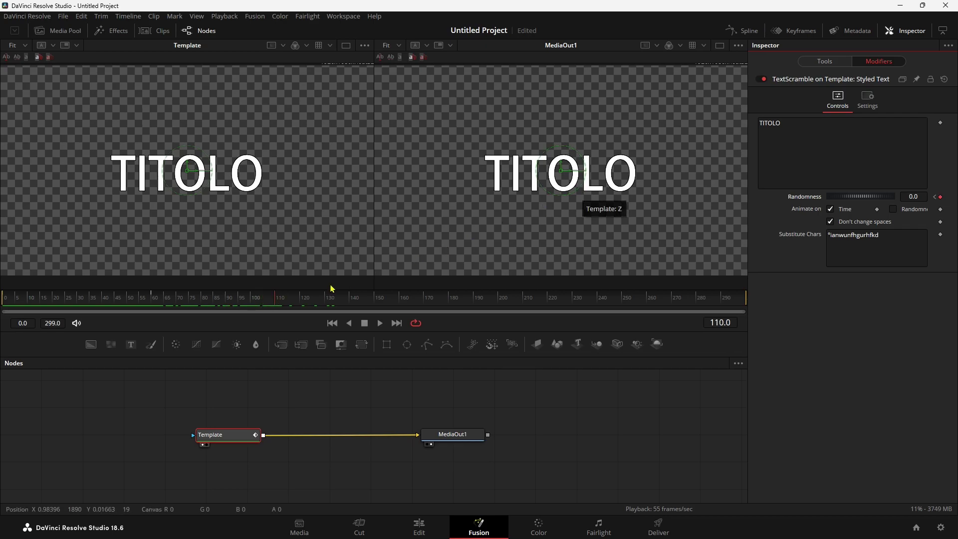
{"action": "left_click_drag", "start_coordinate": [277, 303], "coordinate": [383, 304]}
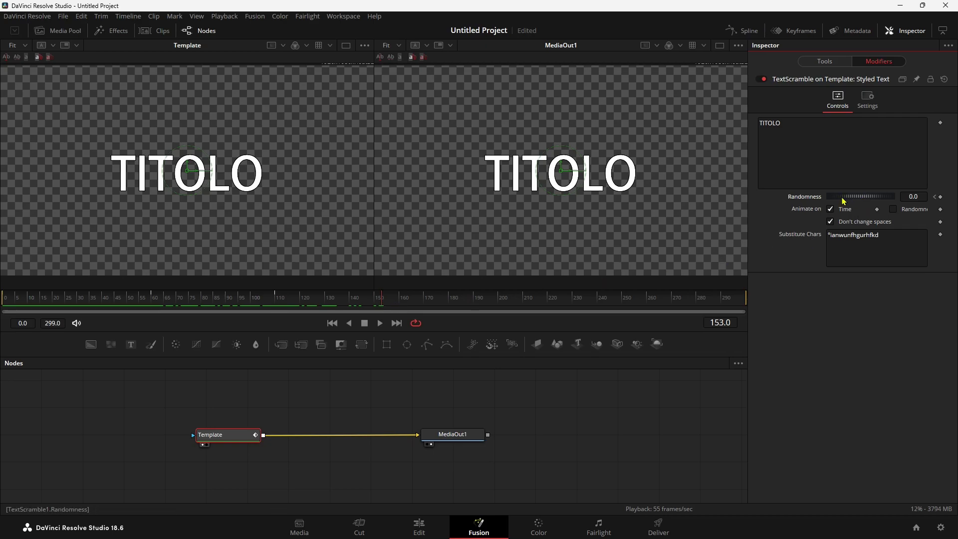
{"action": "left_click_drag", "start_coordinate": [843, 201], "coordinate": [893, 202]}
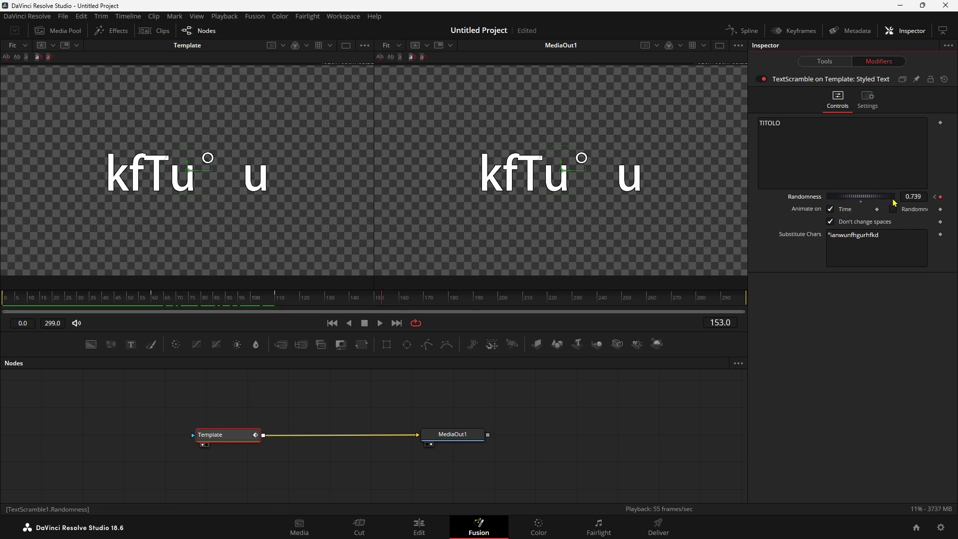
{"action": "left_click_drag", "start_coordinate": [892, 201], "coordinate": [859, 202]}
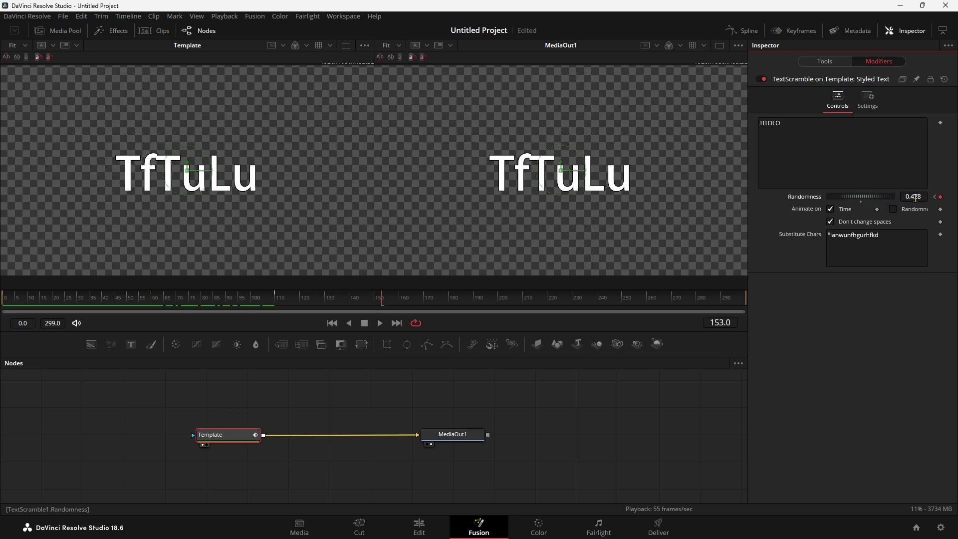
{"action": "left_click_drag", "start_coordinate": [854, 198], "coordinate": [869, 203]}
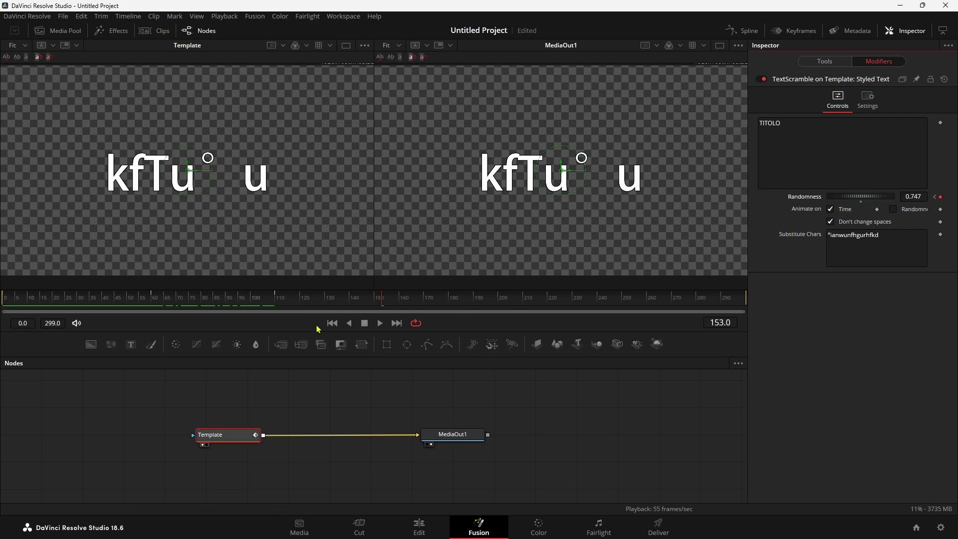
{"action": "left_click", "coordinate": [331, 323]}
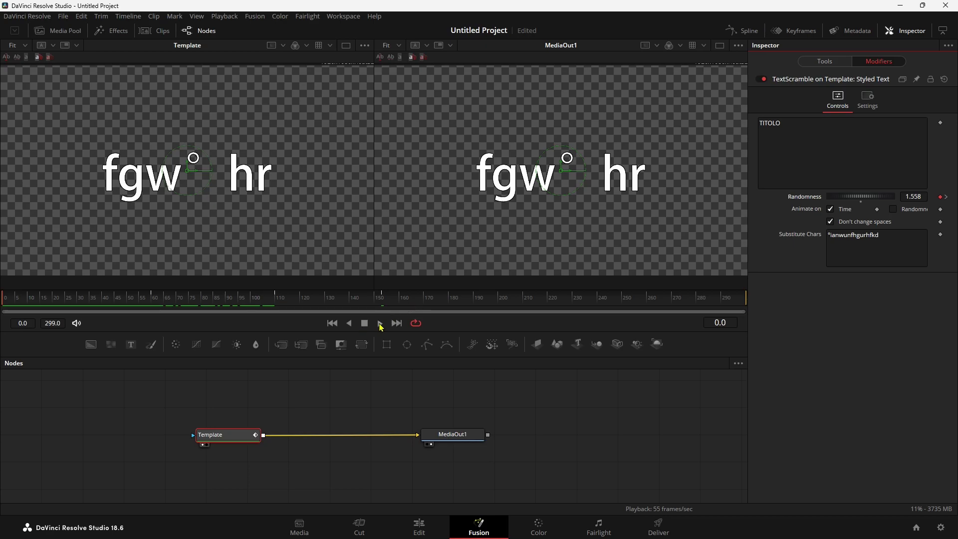
Play the scramble animation from the start and check the final frame 299
{"action": "left_click", "coordinate": [379, 323]}
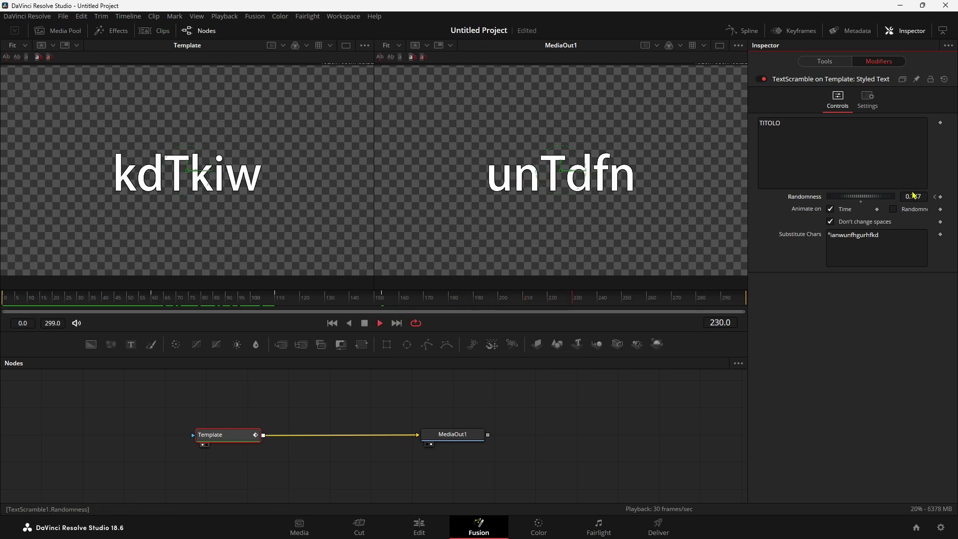
{"action": "key", "text": "space"}
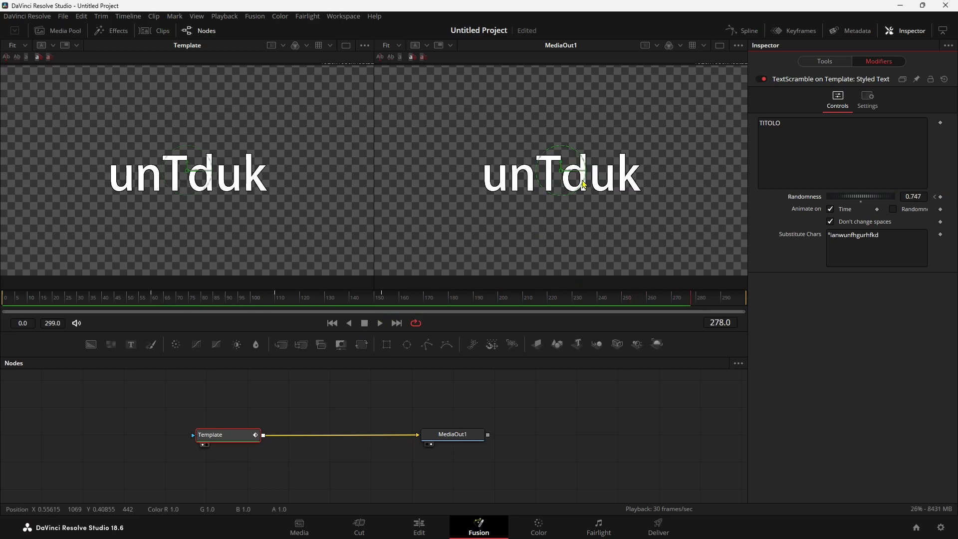
{"action": "left_click", "coordinate": [747, 299]}
{"action": "mouse_move", "coordinate": [746, 299]}
{"action": "left_mouse_down"}
{"action": "mouse_move", "coordinate": [760, 300]}
{"action": "mouse_move", "coordinate": [602, 300]}
{"action": "left_mouse_up"}
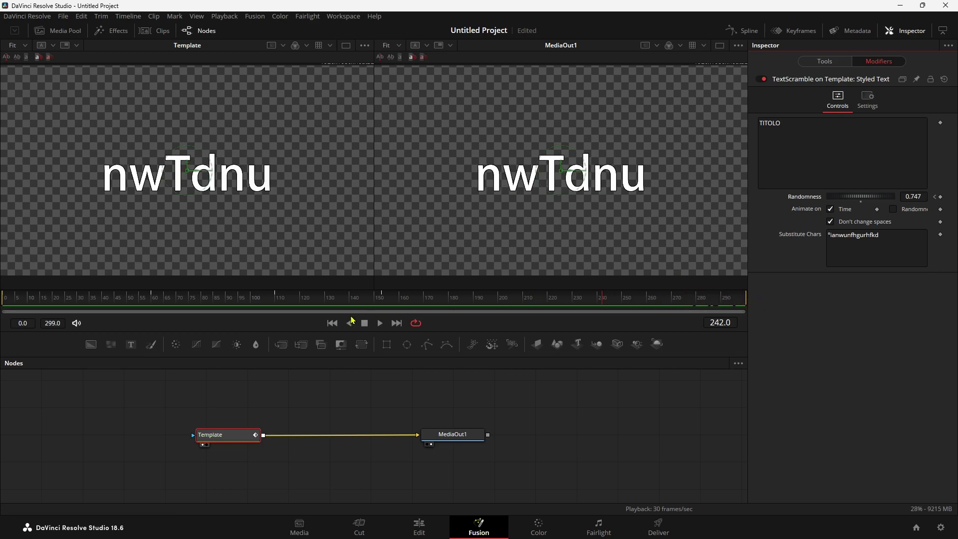
{"action": "left_click", "coordinate": [332, 323]}
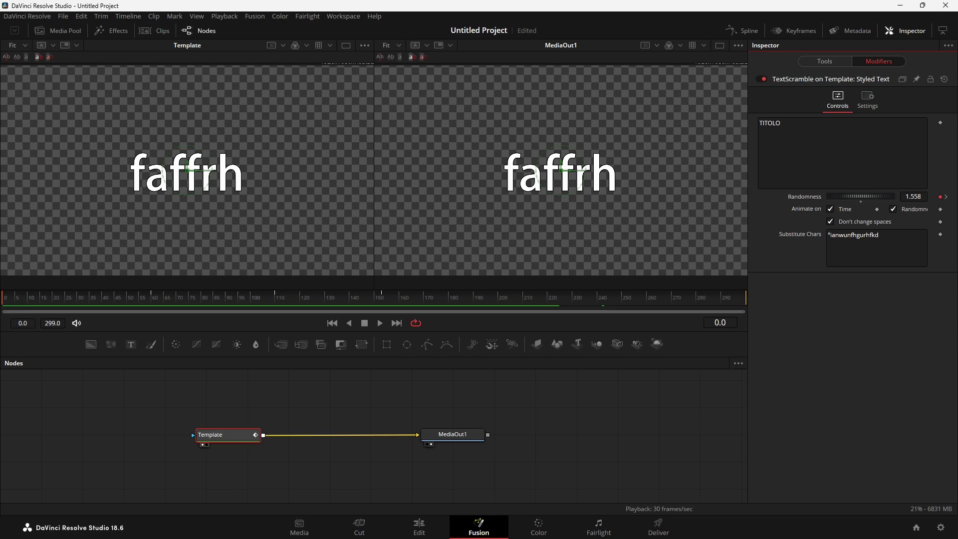
Return to frame 110, where the title reads TITOLO
{"action": "left_click", "coordinate": [275, 300]}
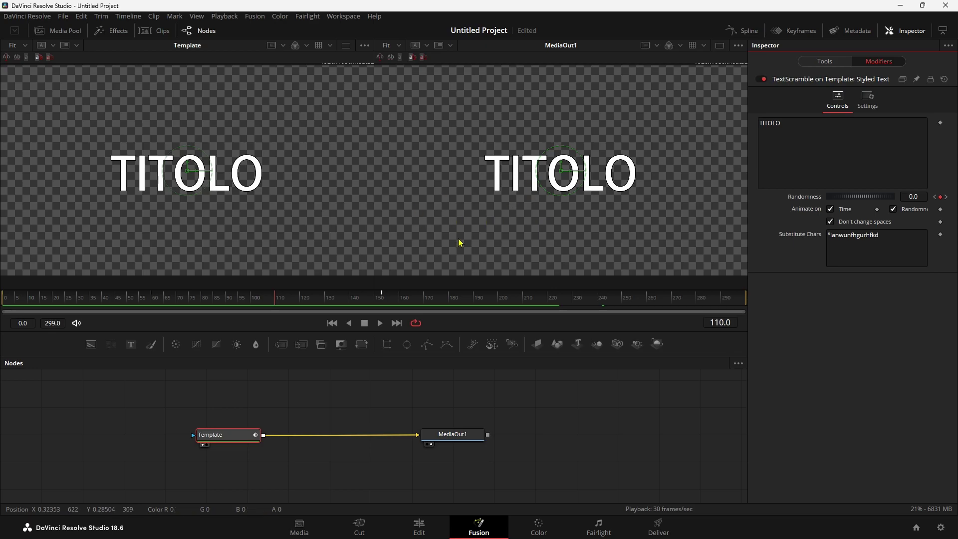
{"action": "left_click", "coordinate": [286, 303]}
{"action": "key", "text": "Left"}
{"action": "key", "text": "Left"}
{"action": "key", "text": "Left"}
Keyframe TITOLO at frame 110, then change the text to 'Presenta' at frame 152
{"action": "left_click", "coordinate": [941, 123]}
{"action": "left_click_drag", "start_coordinate": [295, 307], "coordinate": [384, 310]}
{"action": "left_click", "coordinate": [799, 124]}
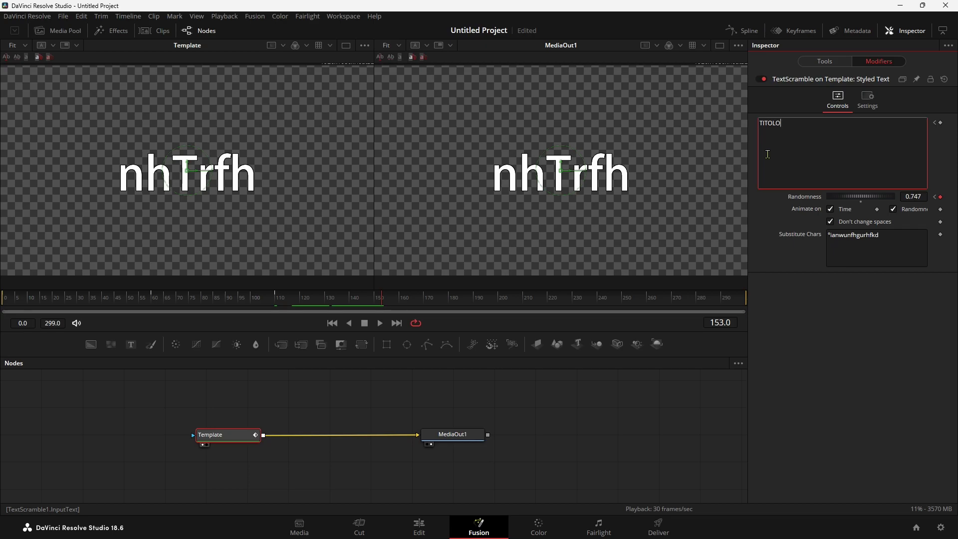
{"action": "key", "text": "BackSpace"}
{"action": "key", "text": "BackSpace"}
{"action": "key", "text": "BackSpace"}
{"action": "key", "text": "BackSpace"}
{"action": "key", "text": "BackSpace"}
{"action": "key", "text": "BackSpace"}
{"action": "type", "text": "P"}
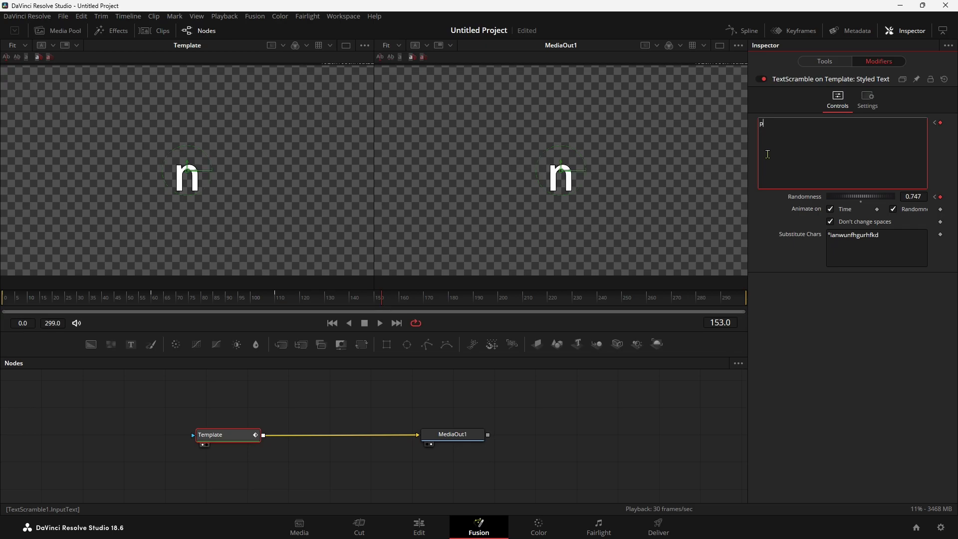
{"action": "type", "text": "resenta"}
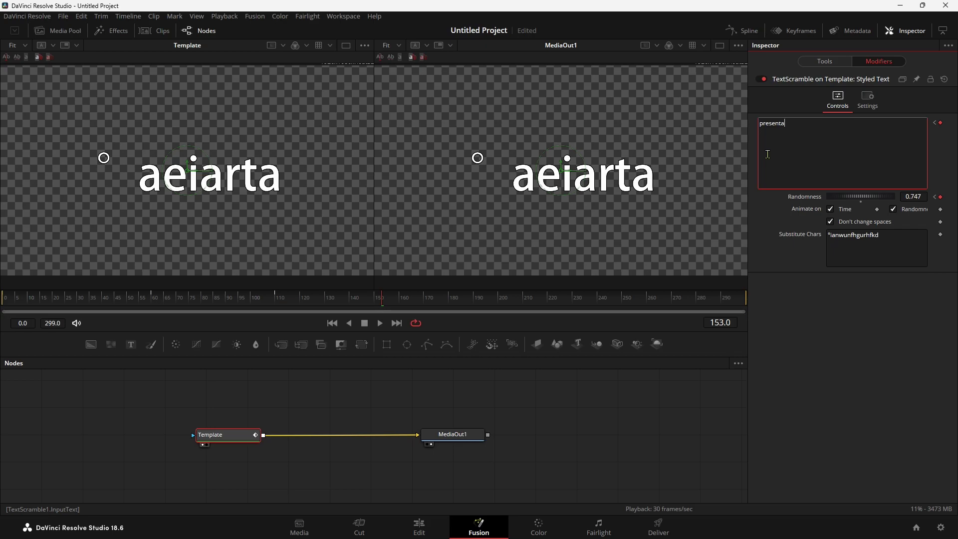
Set Randomness to 0 at frame 153
{"action": "left_click_drag", "start_coordinate": [363, 301], "coordinate": [381, 306]}
{"action": "left_click", "coordinate": [915, 194]}
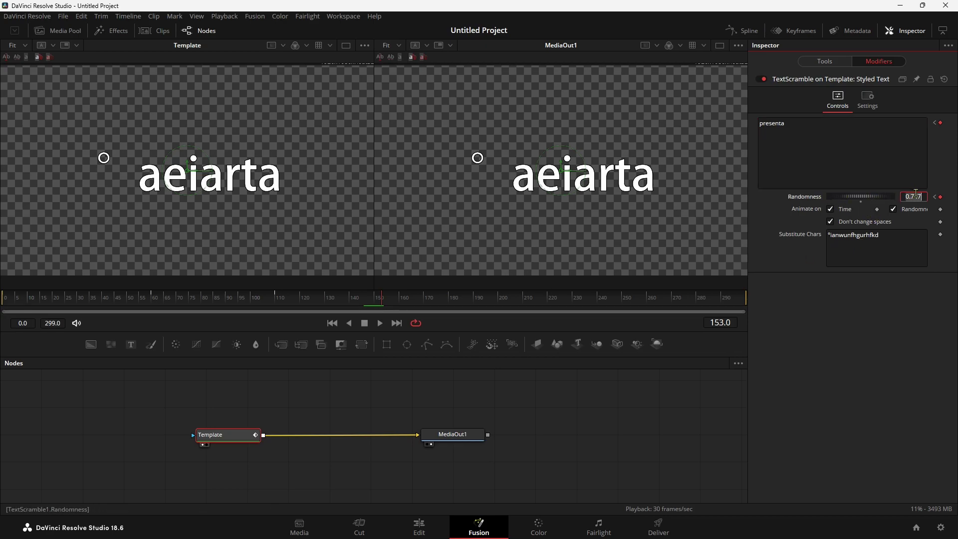
{"action": "type", "text": "0"}
{"action": "key", "text": "Tab"}
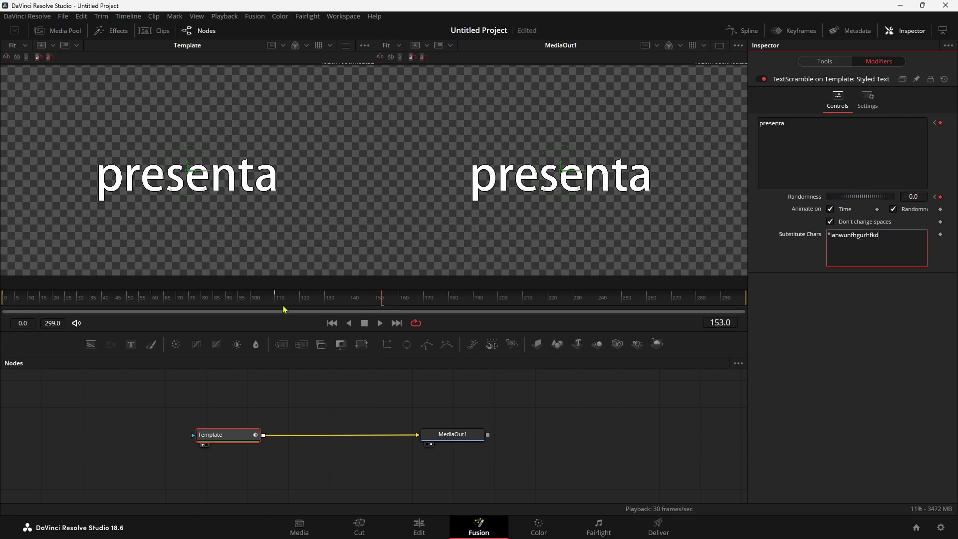
Keyframe the TITOLO text again around frame 130
{"action": "left_click", "coordinate": [279, 305]}
{"action": "left_click_drag", "start_coordinate": [277, 306], "coordinate": [385, 307]}
{"action": "mouse_move", "coordinate": [385, 308]}
{"action": "left_mouse_down"}
{"action": "mouse_move", "coordinate": [276, 304]}
{"action": "mouse_move", "coordinate": [326, 303]}
{"action": "left_mouse_up"}
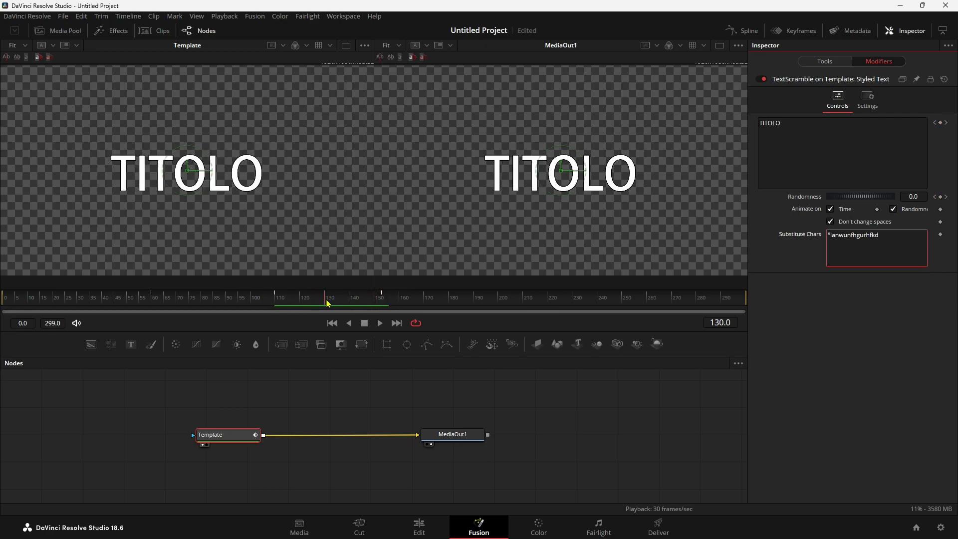
{"action": "left_click", "coordinate": [940, 123]}
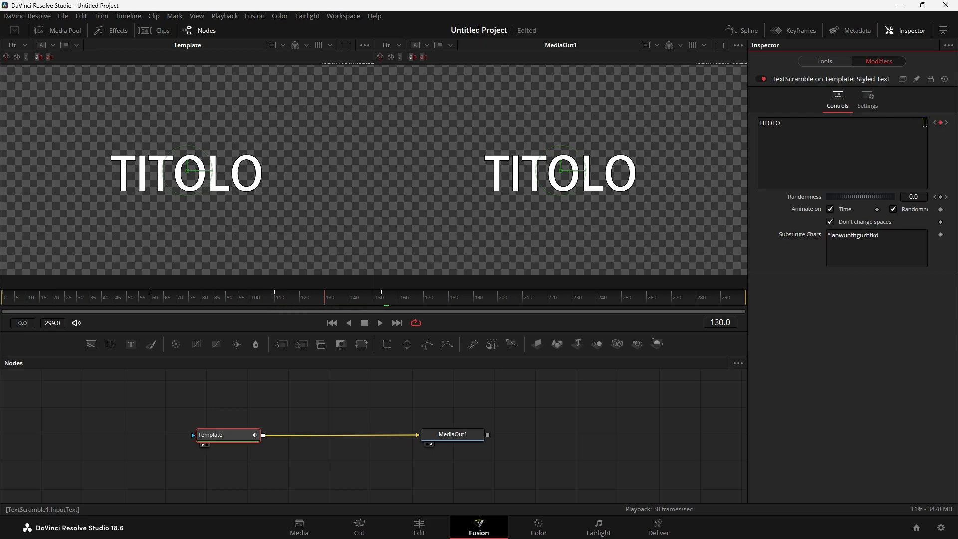
Retype the title as PRESENTA and raise Randomness to about 0.53
{"action": "double_click", "coordinate": [821, 124]}
{"action": "type", "text": "PRESN"}
{"action": "key", "text": "BackSpace"}
{"action": "type", "text": "ENTA"}
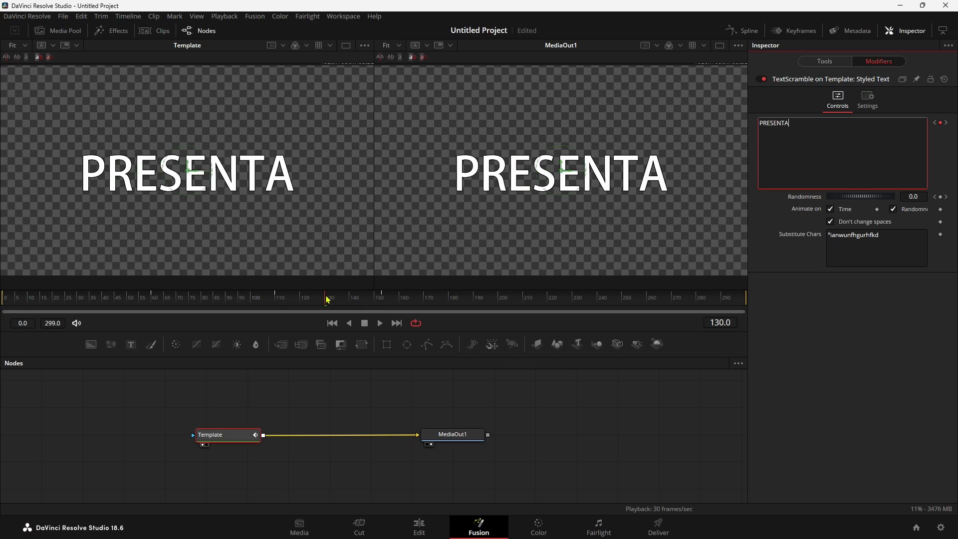
{"action": "left_click_drag", "start_coordinate": [850, 196], "coordinate": [908, 199]}
Preview the scramble animation from the first frame
{"action": "mouse_move", "coordinate": [308, 308]}
{"action": "left_mouse_down"}
{"action": "mouse_move", "coordinate": [277, 305]}
{"action": "mouse_move", "coordinate": [384, 306]}
{"action": "left_mouse_up"}
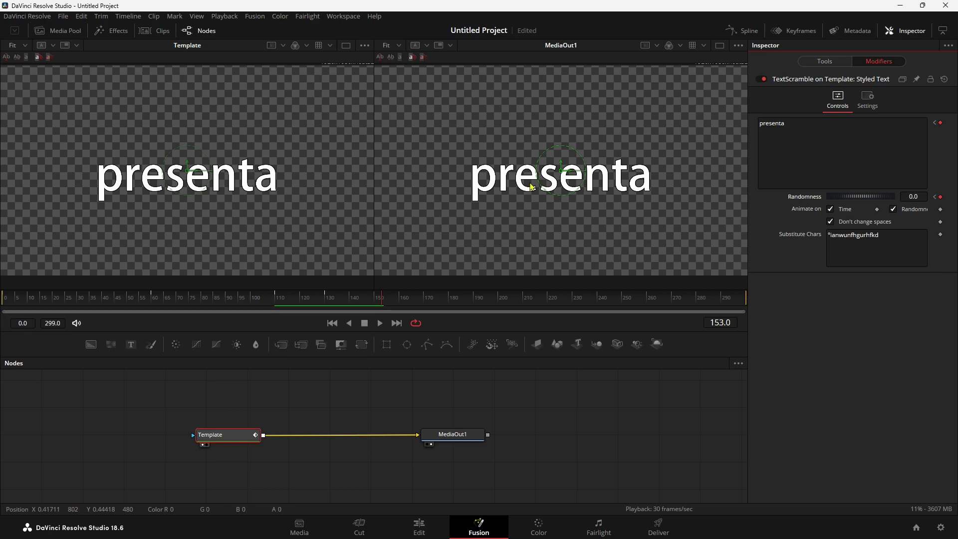
{"action": "key", "text": "Home"}
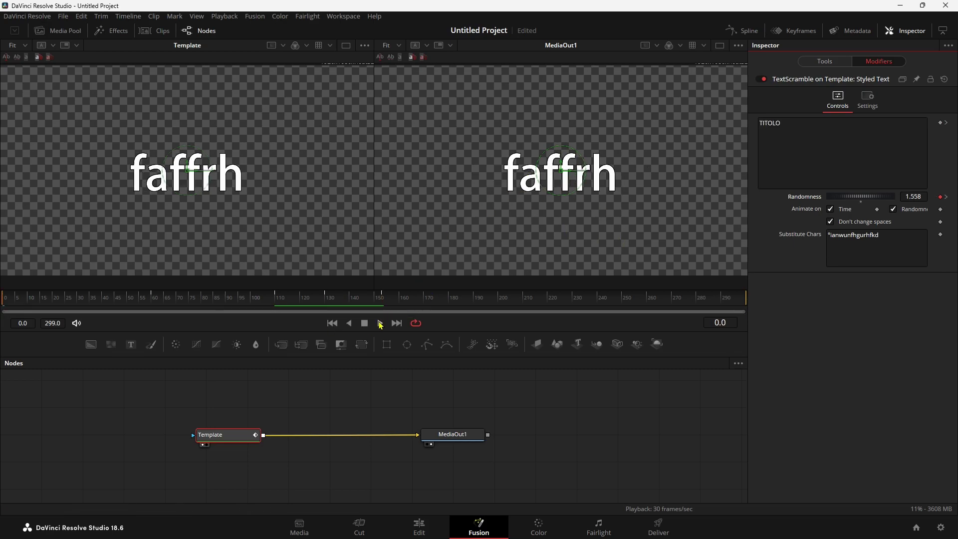
{"action": "left_click", "coordinate": [380, 323]}
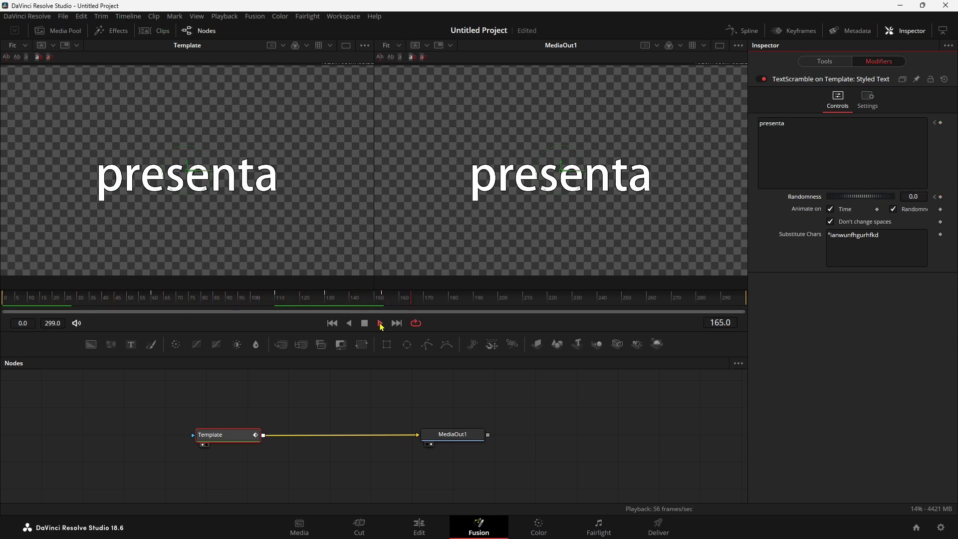
{"action": "left_click", "coordinate": [364, 323]}
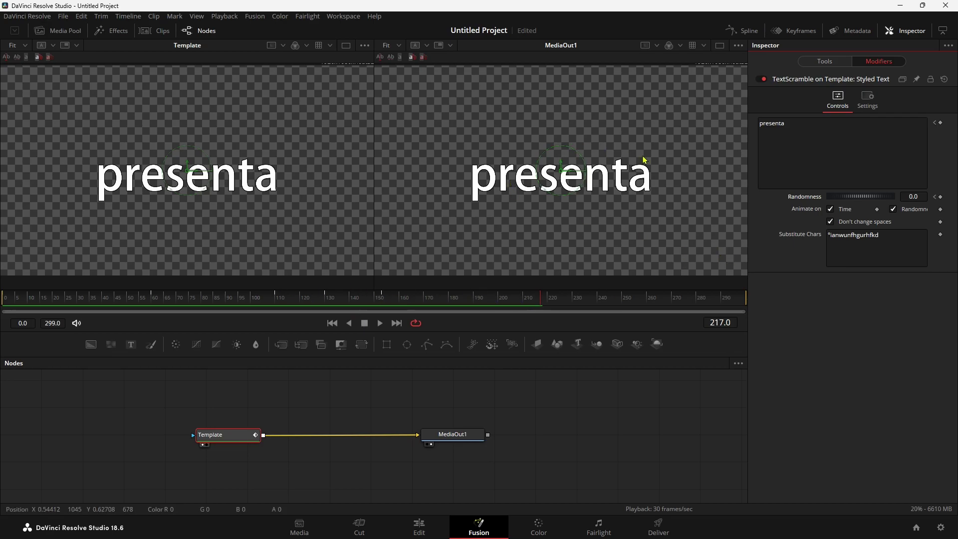
Keyframe Randomness at 0.514 on frame 174 and adjust it at frame 199
{"action": "left_click", "coordinate": [433, 298]}
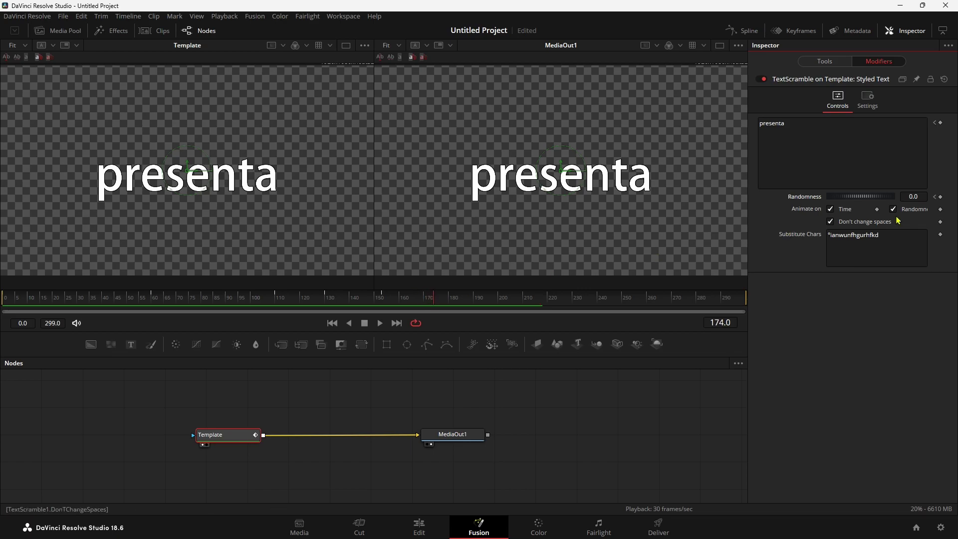
{"action": "left_click", "coordinate": [858, 201]}
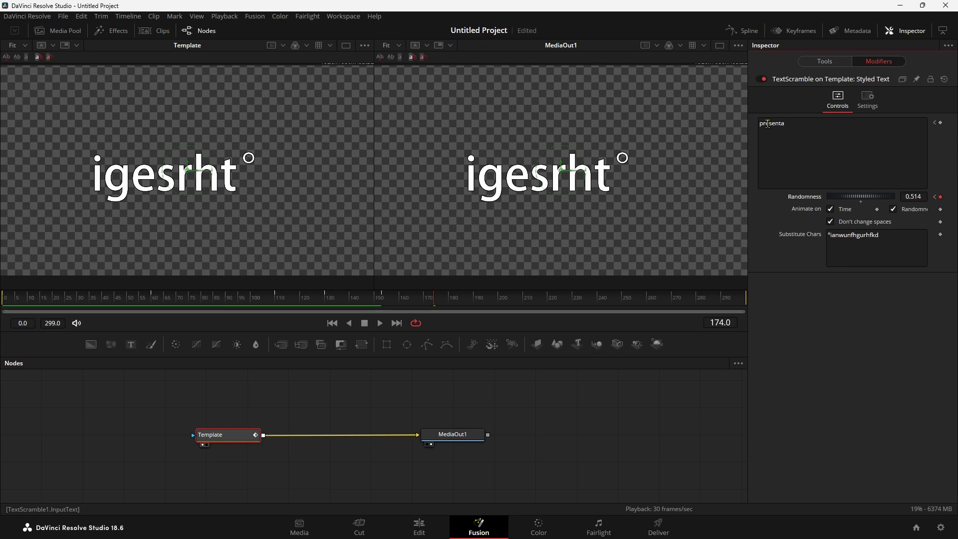
{"action": "left_click_drag", "start_coordinate": [454, 303], "coordinate": [497, 303]}
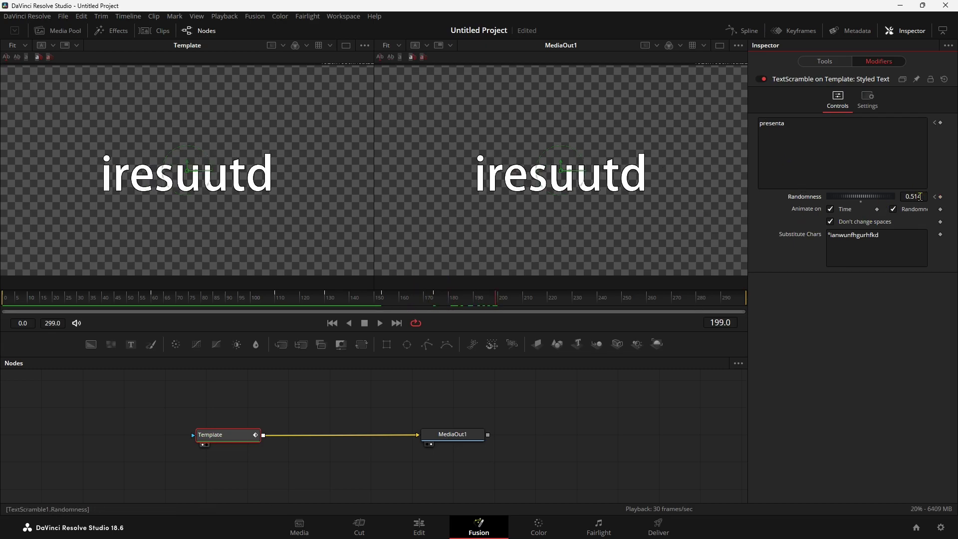
{"action": "left_click_drag", "start_coordinate": [920, 196], "coordinate": [905, 197]}
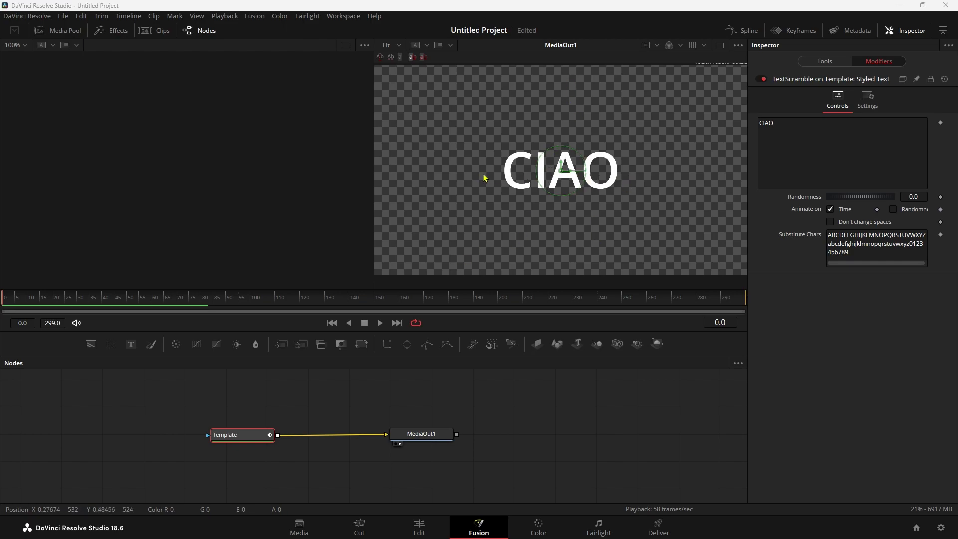
Keyframe CIAO's Randomness high at frame 0 and at 0 on frame 15
{"action": "left_click_drag", "start_coordinate": [848, 197], "coordinate": [919, 199]}
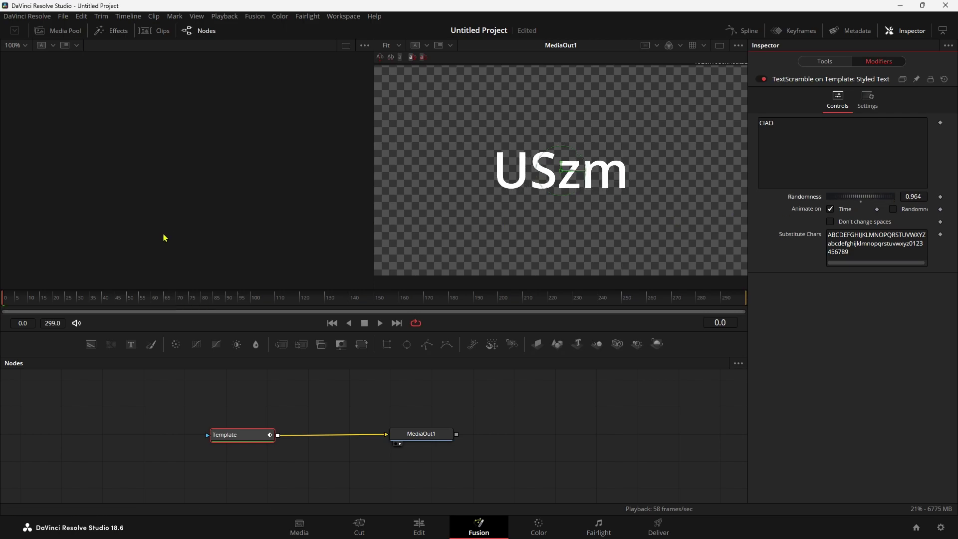
{"action": "left_click", "coordinate": [940, 197]}
{"action": "left_click_drag", "start_coordinate": [11, 306], "coordinate": [43, 309]}
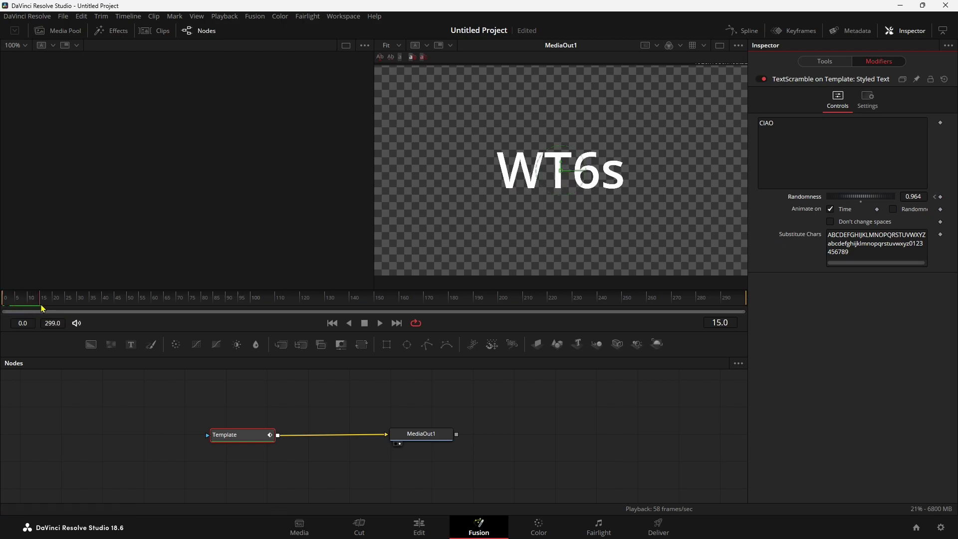
{"action": "left_click", "coordinate": [924, 197]}
{"action": "type", "text": "0"}
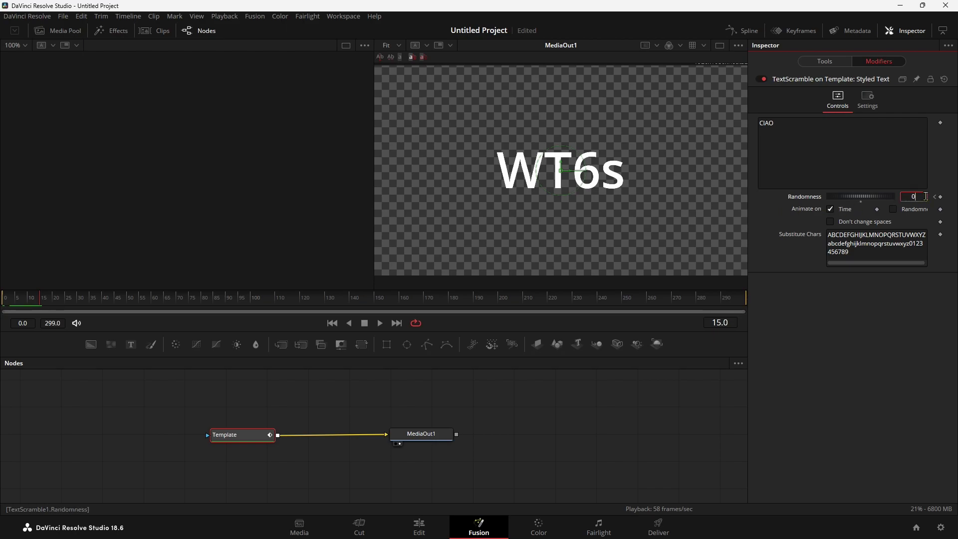
{"action": "key", "text": "Tab"}
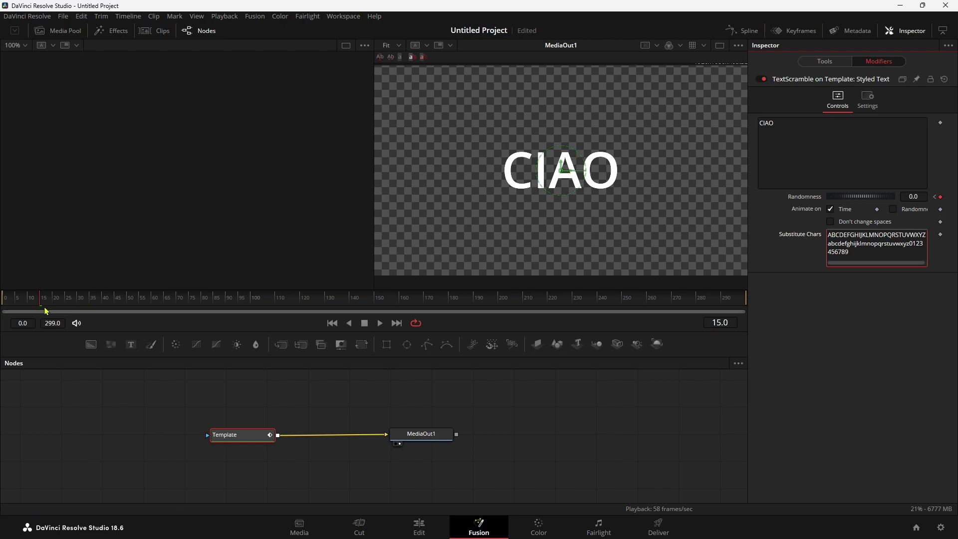
Raise Randomness to 0.848 at frame 30 and open the Spline editor
{"action": "left_click_drag", "start_coordinate": [64, 304], "coordinate": [77, 303]}
{"action": "left_click_drag", "start_coordinate": [855, 197], "coordinate": [911, 198]}
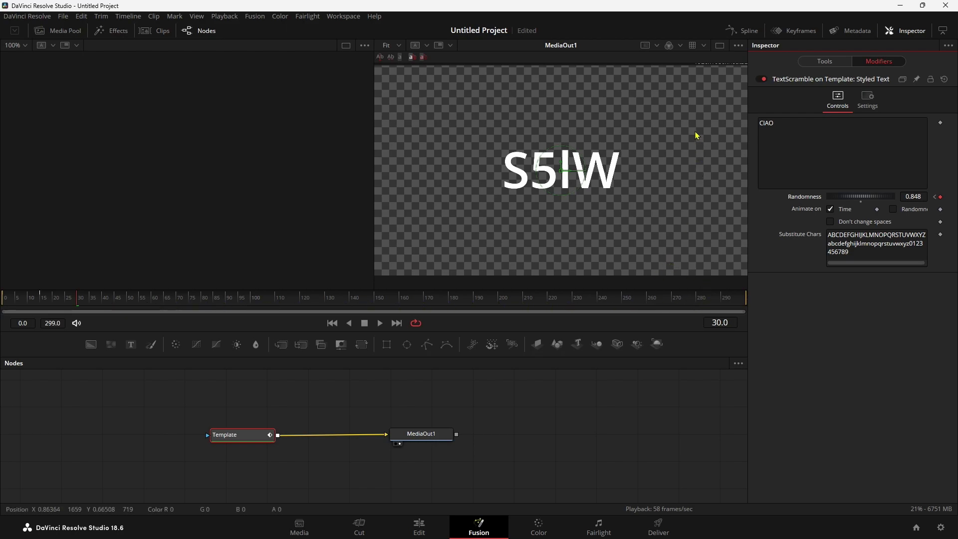
{"action": "left_click", "coordinate": [739, 34]}
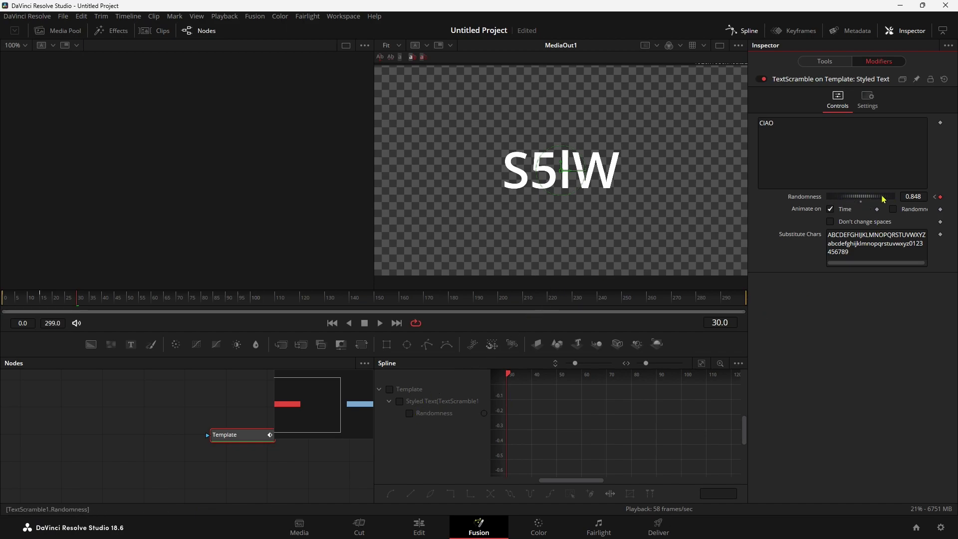
Show the Randomness curve and set its frame-0 value to 1
{"action": "left_click", "coordinate": [409, 413]}
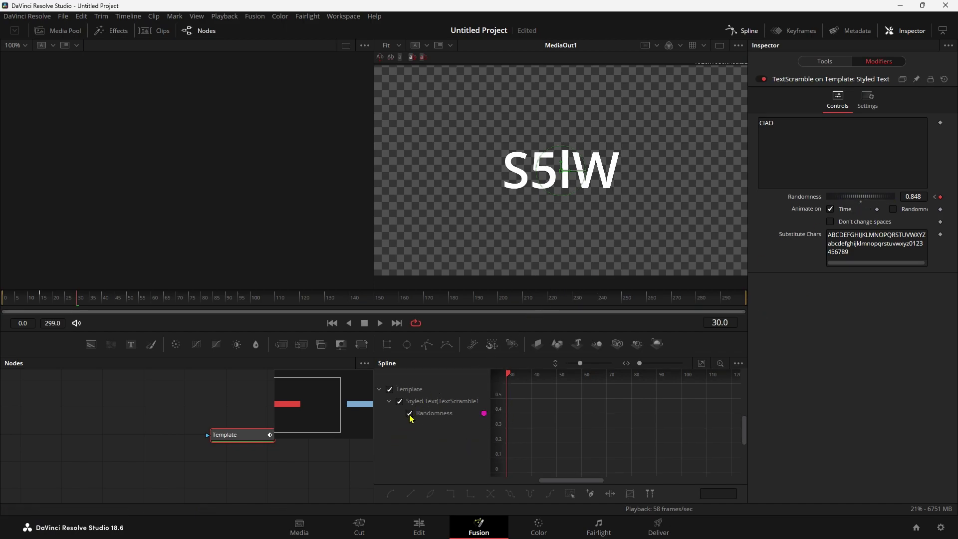
{"action": "left_click", "coordinate": [606, 379]}
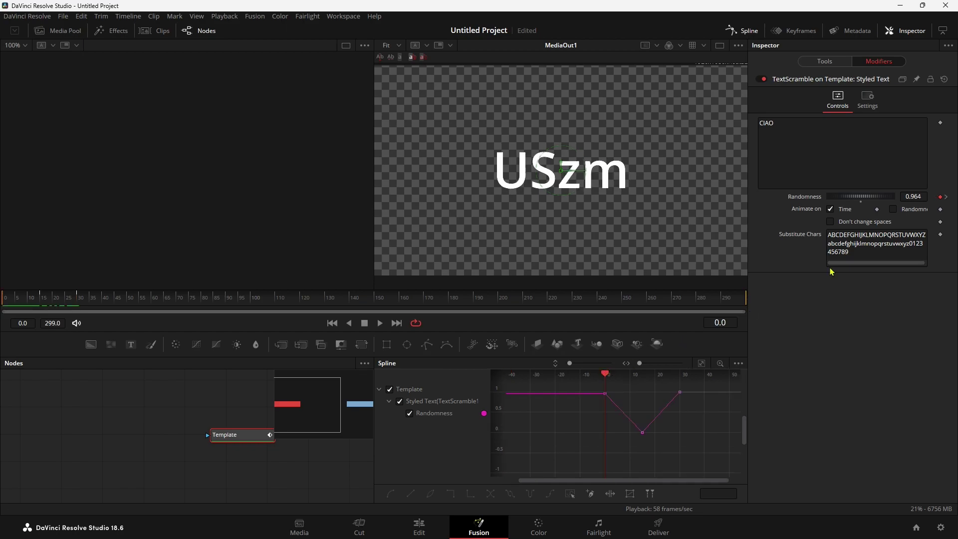
{"action": "left_click", "coordinate": [921, 196]}
{"action": "type", "text": "1"}
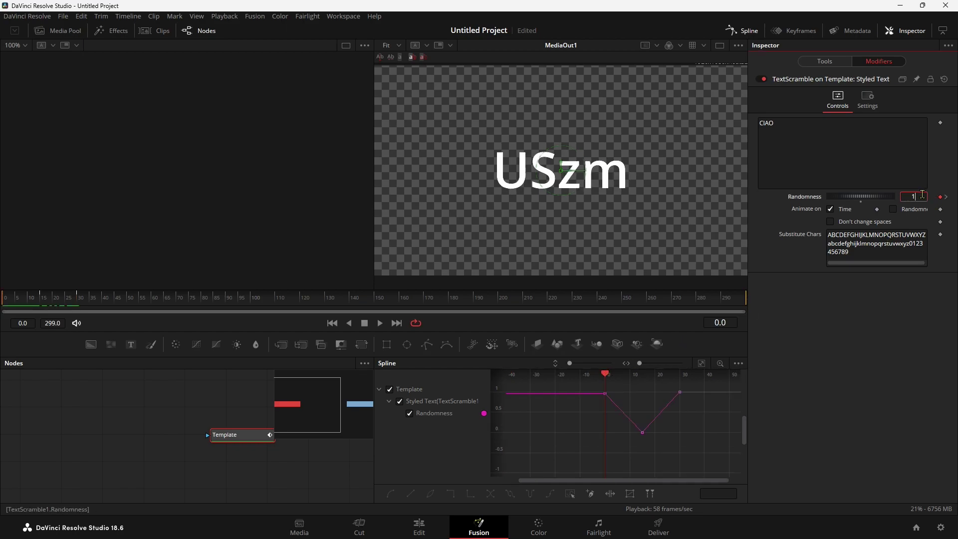
{"action": "key", "text": "Tab"}
{"action": "left_click", "coordinate": [614, 375]}
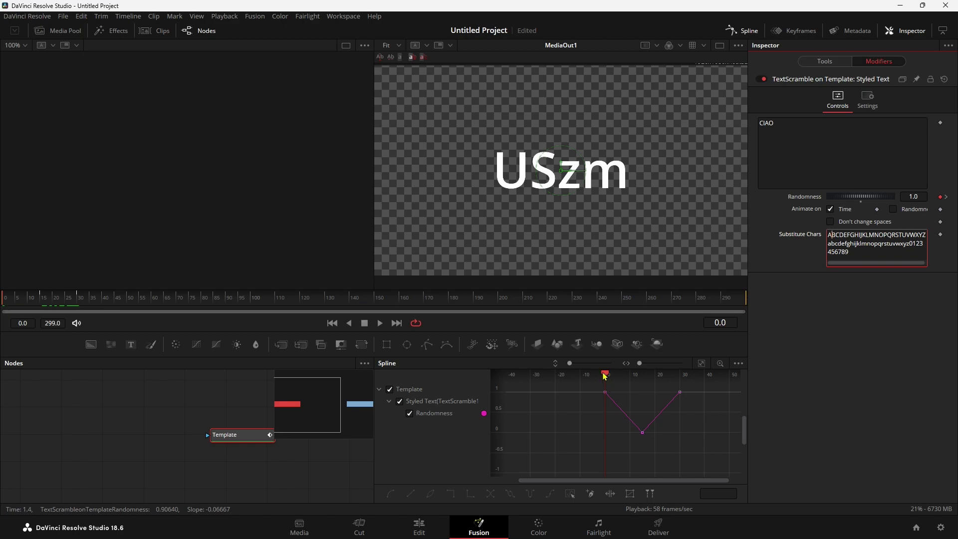
Drop the frame-30 key to 0 and add a Randomness key of 1 at frame 45
{"action": "left_click_drag", "start_coordinate": [615, 377], "coordinate": [643, 379]}
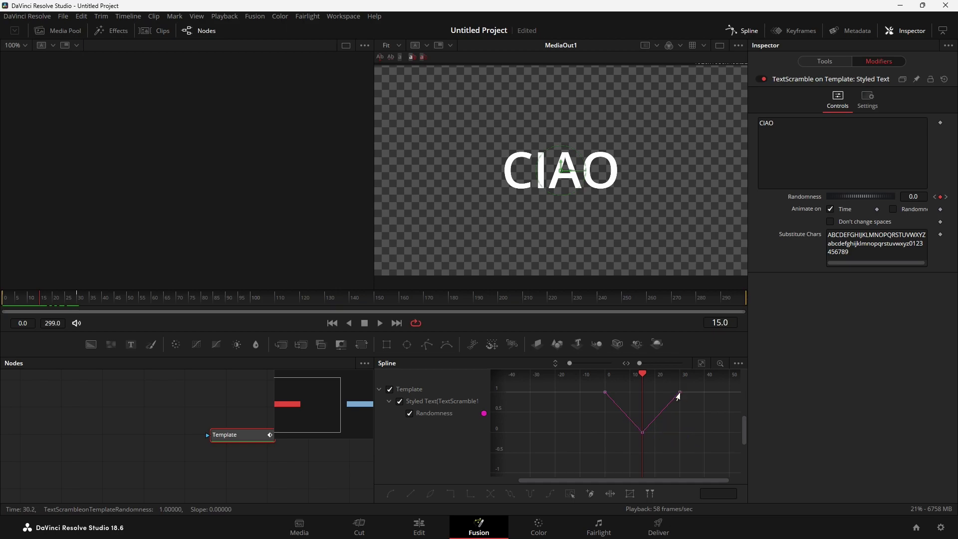
{"action": "left_click_drag", "start_coordinate": [679, 393], "coordinate": [679, 437]}
{"action": "scroll", "coordinate": [648, 455], "scroll_direction": "right", "scroll_amount": 3}
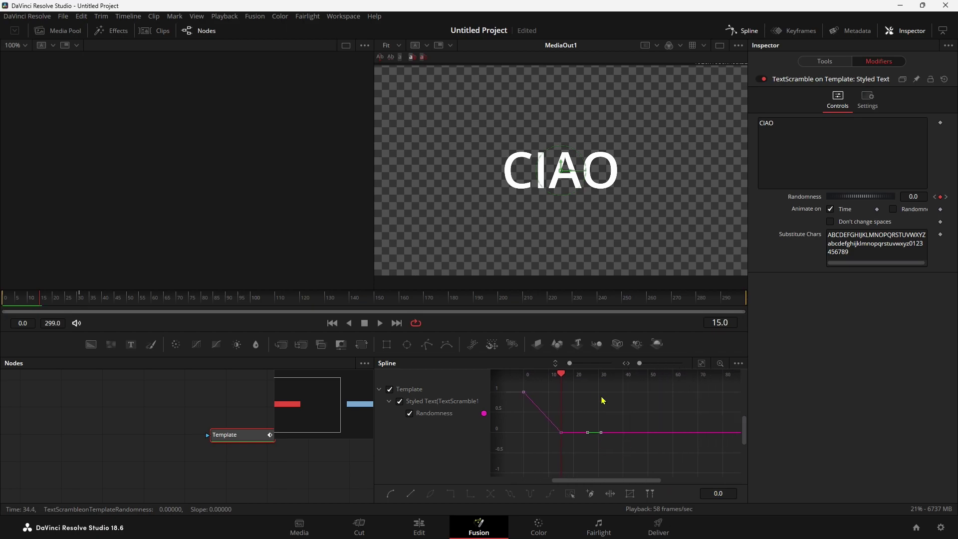
{"action": "left_click_drag", "start_coordinate": [562, 376], "coordinate": [637, 384]}
{"action": "left_click", "coordinate": [940, 123]}
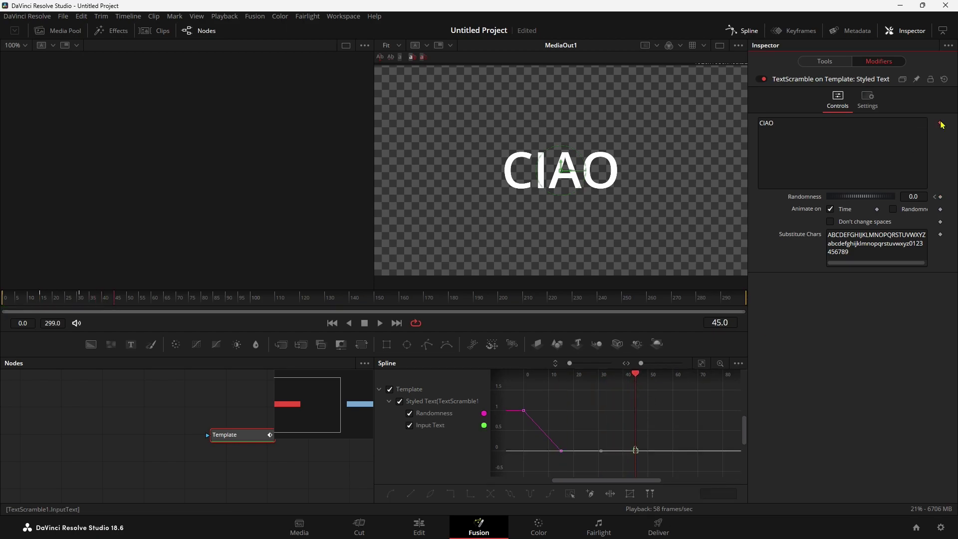
{"action": "left_click_drag", "start_coordinate": [635, 451], "coordinate": [633, 411]}
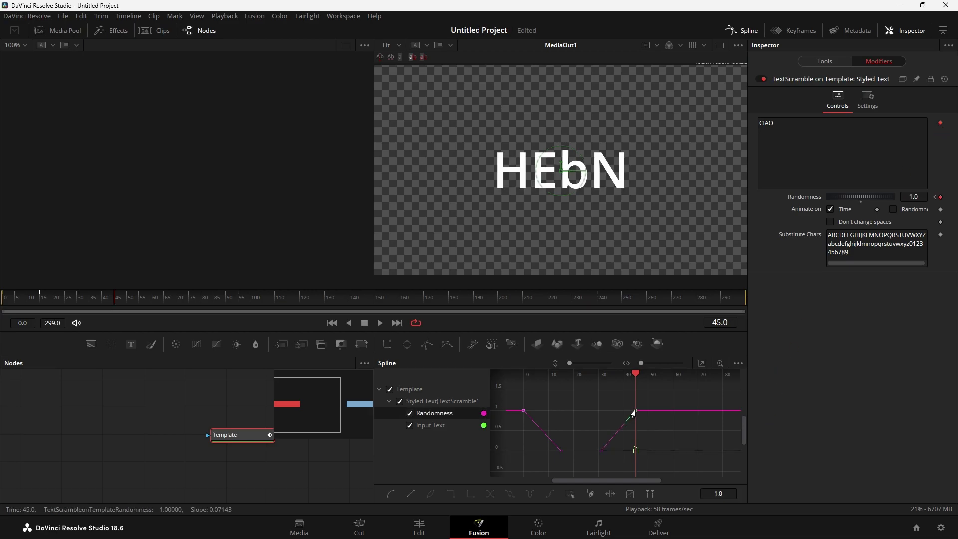
{"action": "left_click", "coordinate": [648, 462]}
Hide the Input Text curve, check frames 0–27, and box-select all Randomness keys
{"action": "left_click", "coordinate": [409, 425]}
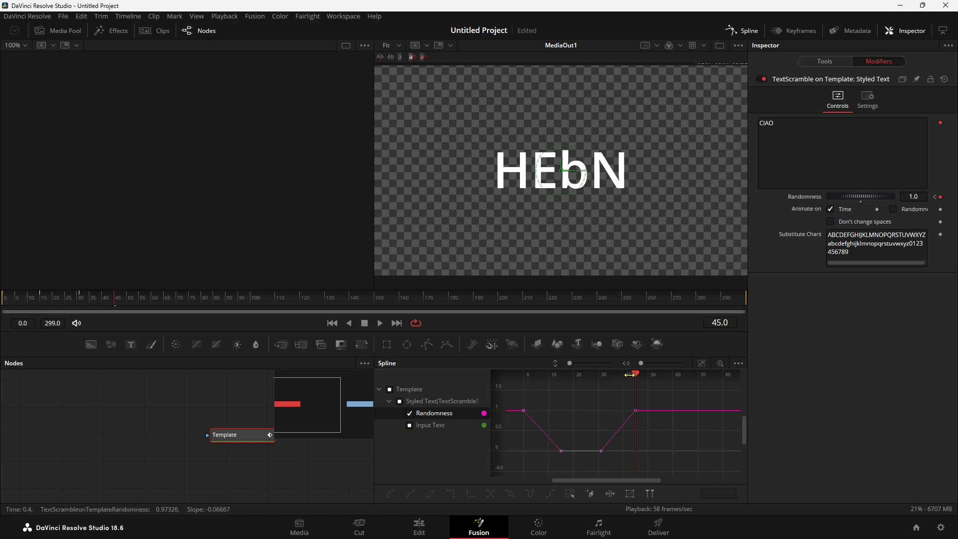
{"action": "left_click_drag", "start_coordinate": [636, 377], "coordinate": [524, 387]}
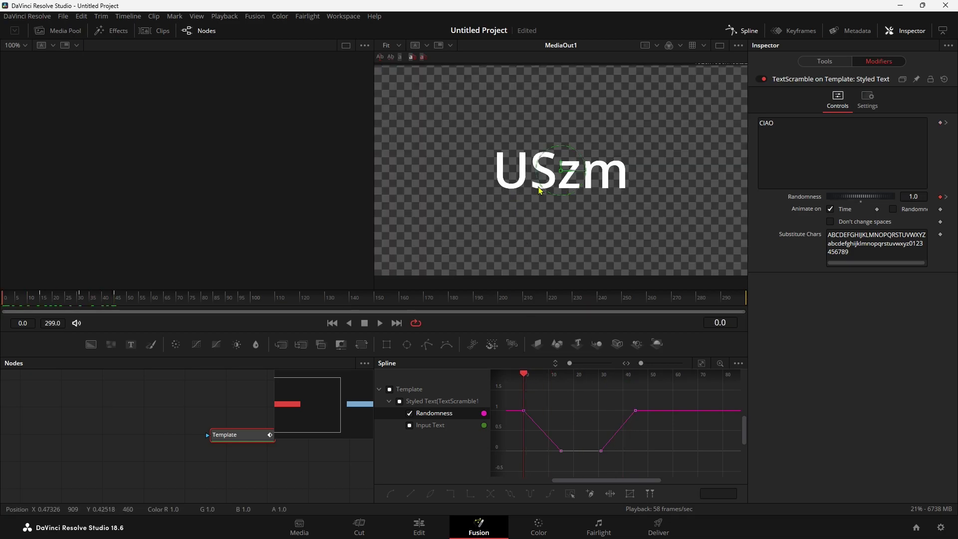
{"action": "left_click_drag", "start_coordinate": [523, 385], "coordinate": [563, 387]}
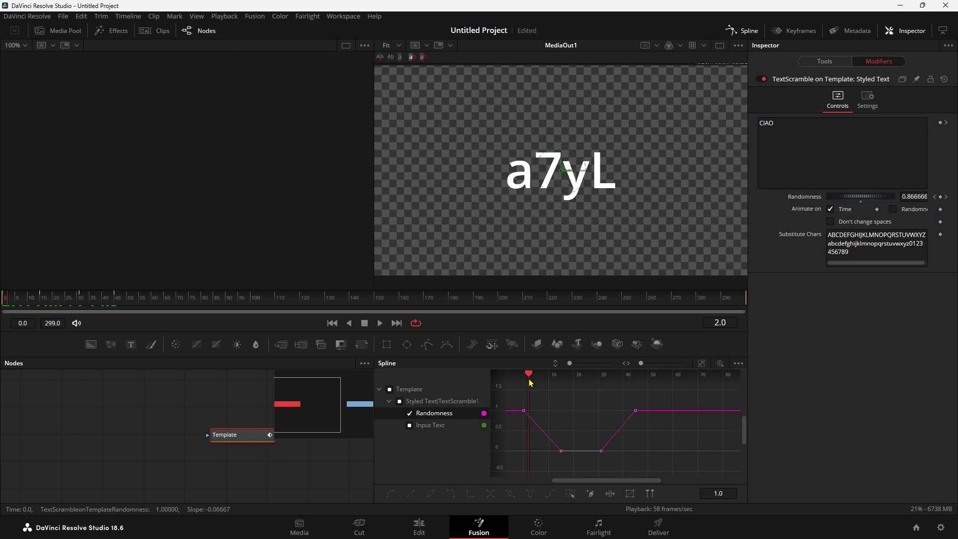
{"action": "left_click_drag", "start_coordinate": [563, 387], "coordinate": [641, 390]}
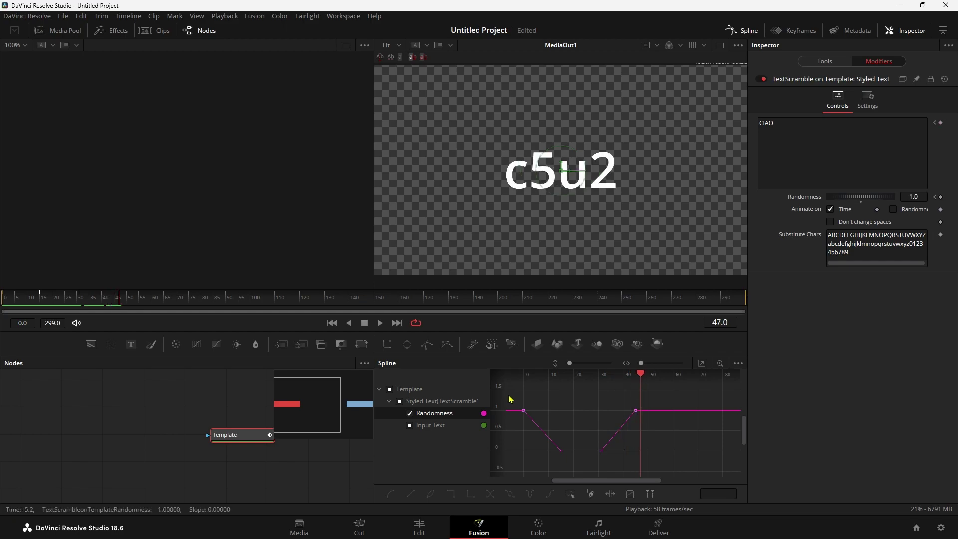
{"action": "left_click_drag", "start_coordinate": [524, 400], "coordinate": [651, 464]}
Apply Set Relative looping to the Randomness keys and preview CIAO repeatedly scrambling
{"action": "left_click", "coordinate": [549, 496]}
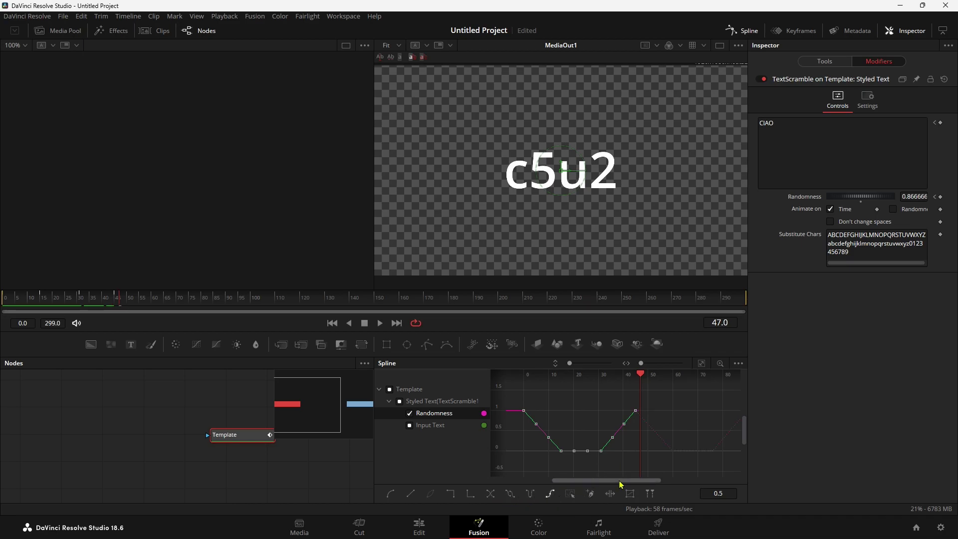
{"action": "left_click_drag", "start_coordinate": [651, 459], "coordinate": [552, 461]}
{"action": "left_click_drag", "start_coordinate": [690, 443], "coordinate": [577, 443]}
{"action": "left_click_drag", "start_coordinate": [685, 427], "coordinate": [599, 423]}
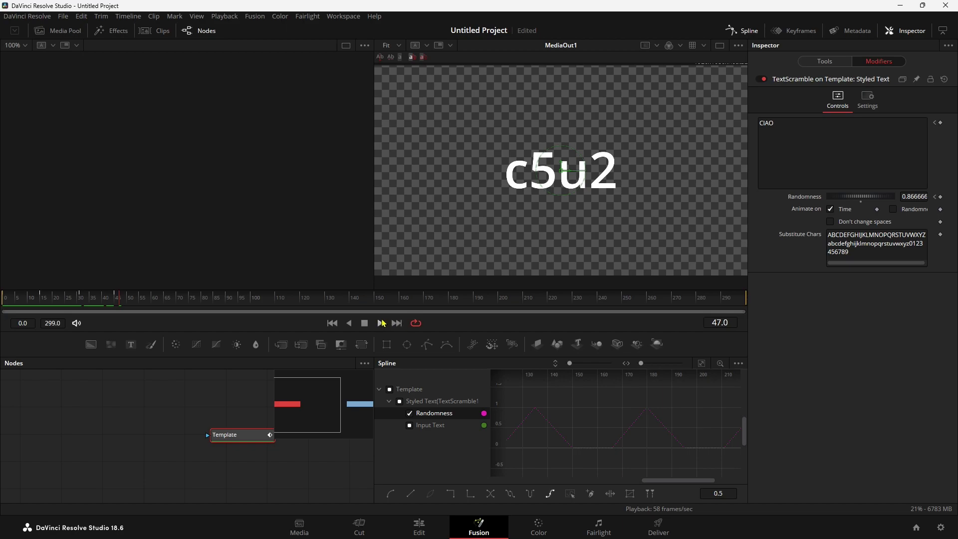
{"action": "left_click", "coordinate": [378, 324]}
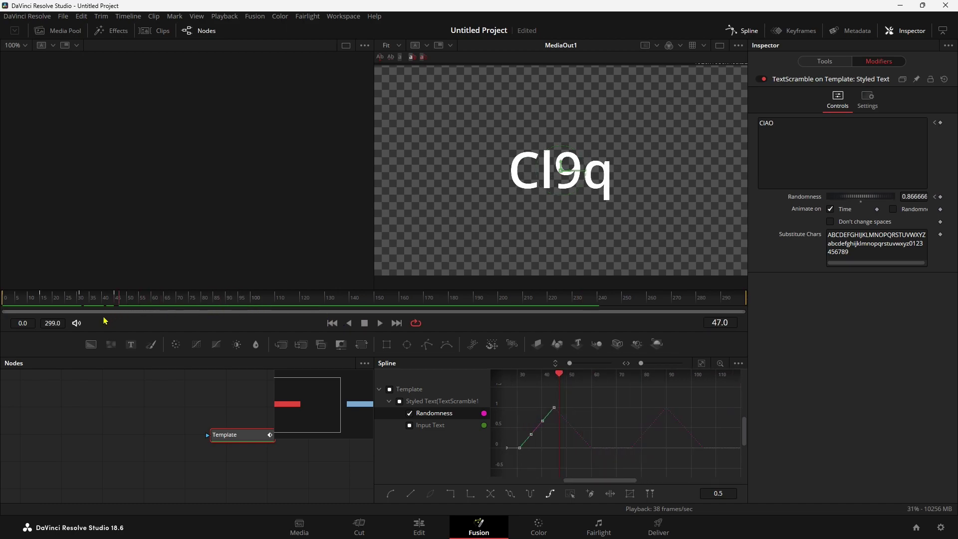
{"action": "key", "text": "space"}
{"action": "left_click_drag", "start_coordinate": [59, 307], "coordinate": [2, 303]}
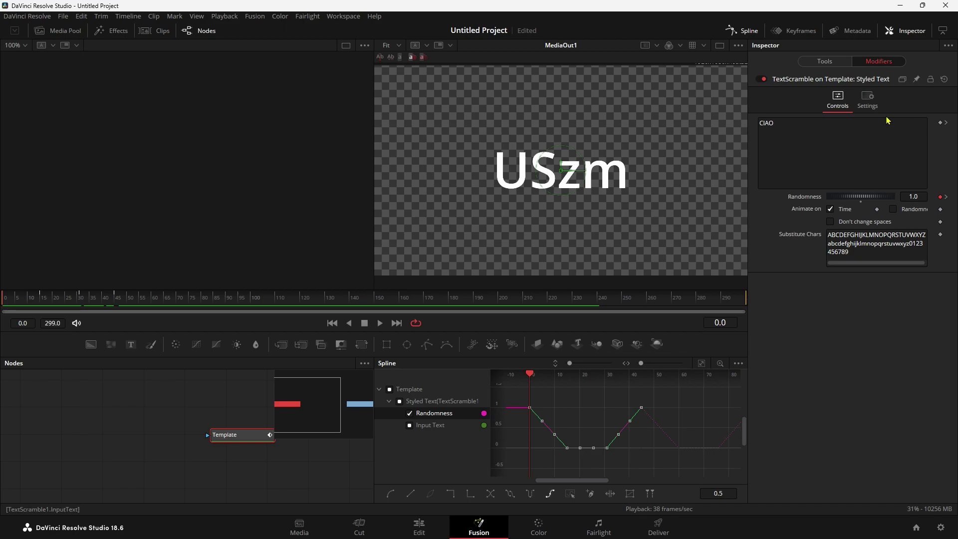
Keyframe the CIAO text at frame 0 and scrub to watch it resolve
{"action": "left_click", "coordinate": [940, 124]}
{"action": "mouse_move", "coordinate": [32, 299]}
{"action": "left_mouse_down"}
{"action": "mouse_move", "coordinate": [83, 302]}
{"action": "mouse_move", "coordinate": [43, 300]}
{"action": "left_mouse_up"}
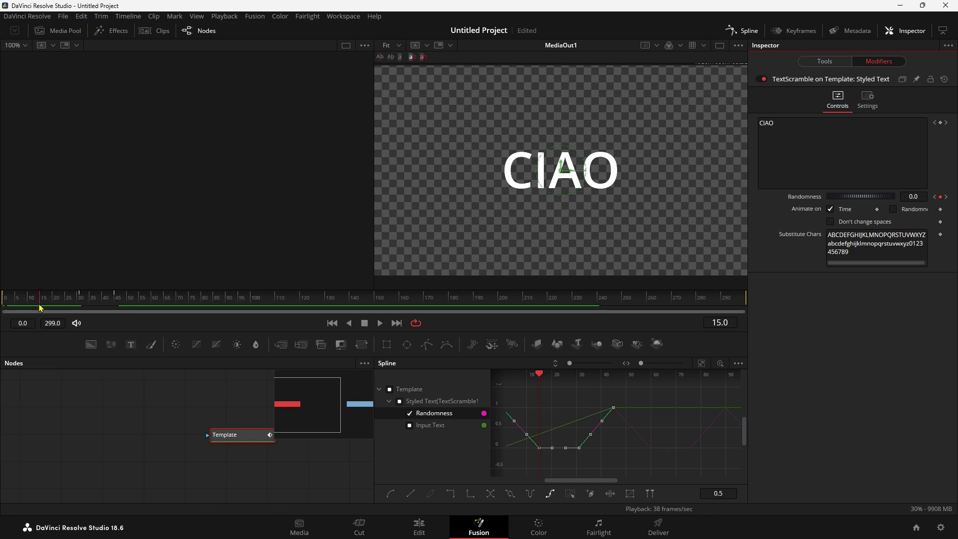
{"action": "mouse_move", "coordinate": [43, 302]}
{"action": "left_mouse_down"}
{"action": "mouse_move", "coordinate": [127, 306]}
{"action": "mouse_move", "coordinate": [118, 305]}
{"action": "left_mouse_up"}
Change the text to CASA at frame 45 and preview it from the start
{"action": "left_click_drag", "start_coordinate": [783, 120], "coordinate": [749, 132]}
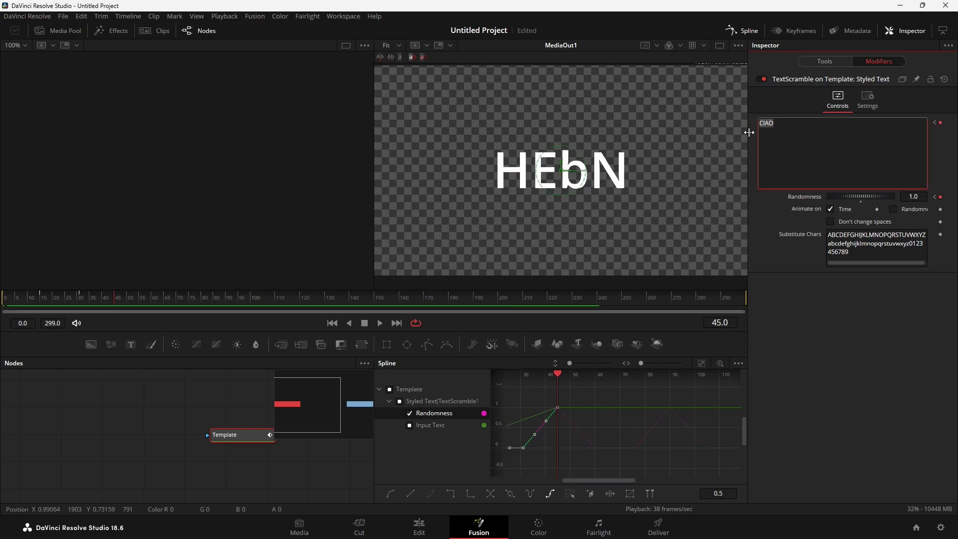
{"action": "type", "text": "CASA"}
{"action": "key", "text": "Home"}
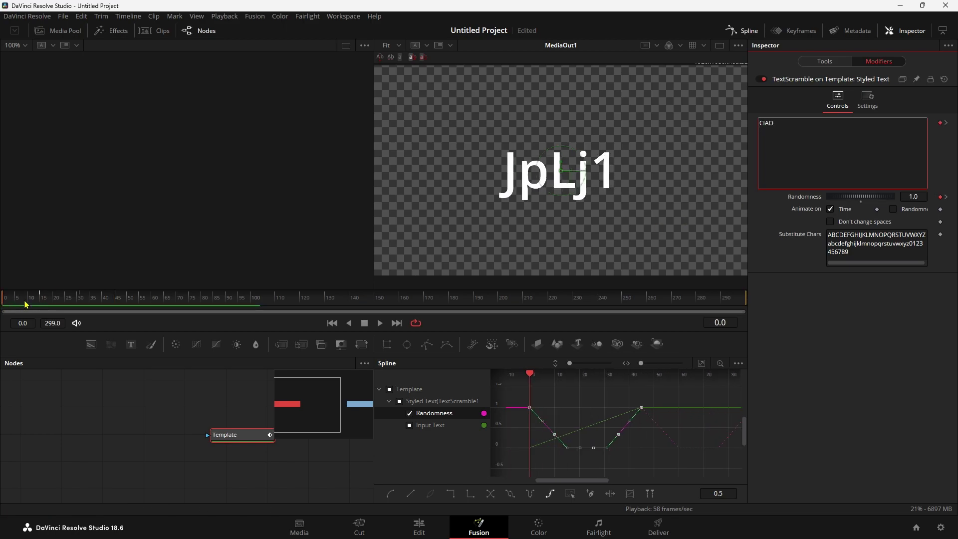
{"action": "left_click", "coordinate": [377, 323]}
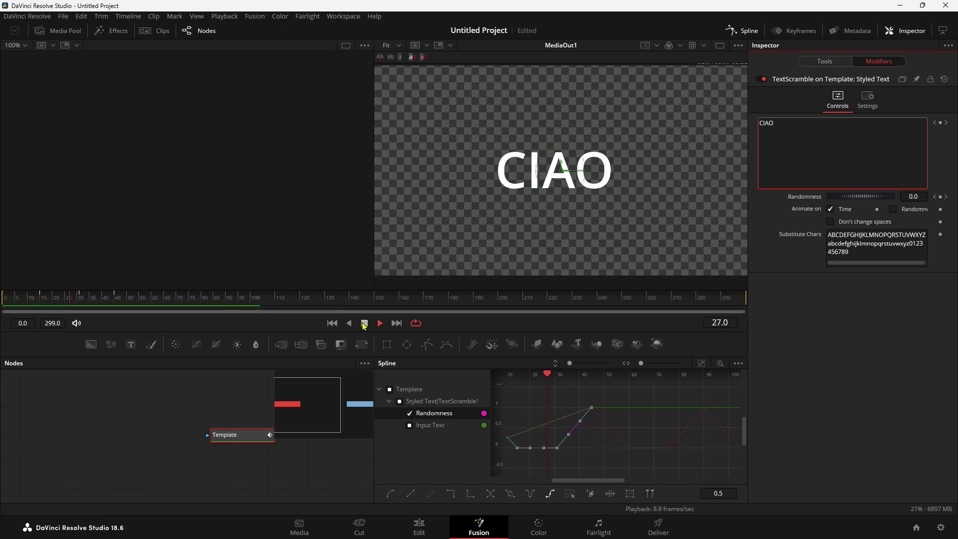
{"action": "left_click", "coordinate": [364, 323]}
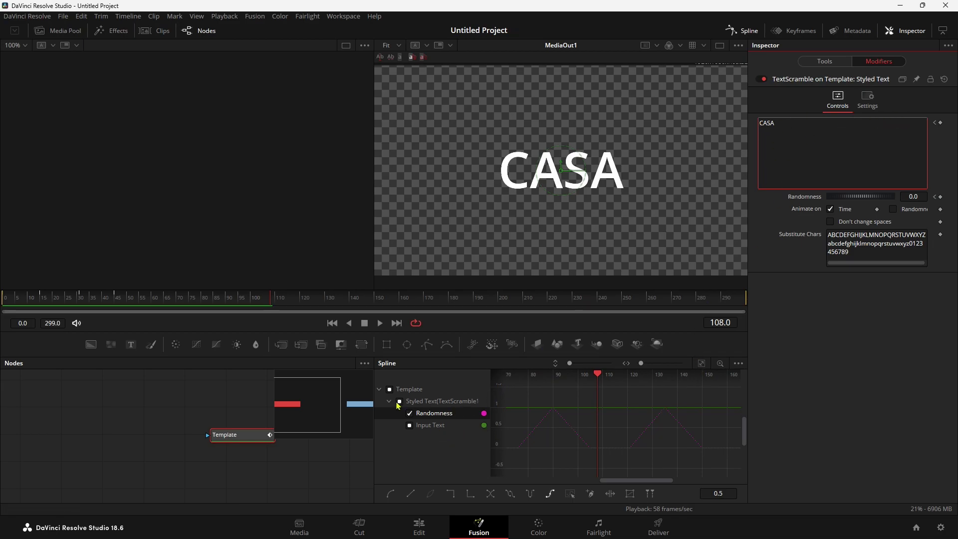
Show only the Input Text curve in the Spline graph and check frame 61
{"action": "left_click", "coordinate": [409, 414]}
{"action": "left_click", "coordinate": [390, 389]}
{"action": "left_click", "coordinate": [410, 424]}
{"action": "scroll", "coordinate": [617, 415], "scroll_direction": "down", "scroll_amount": 2}
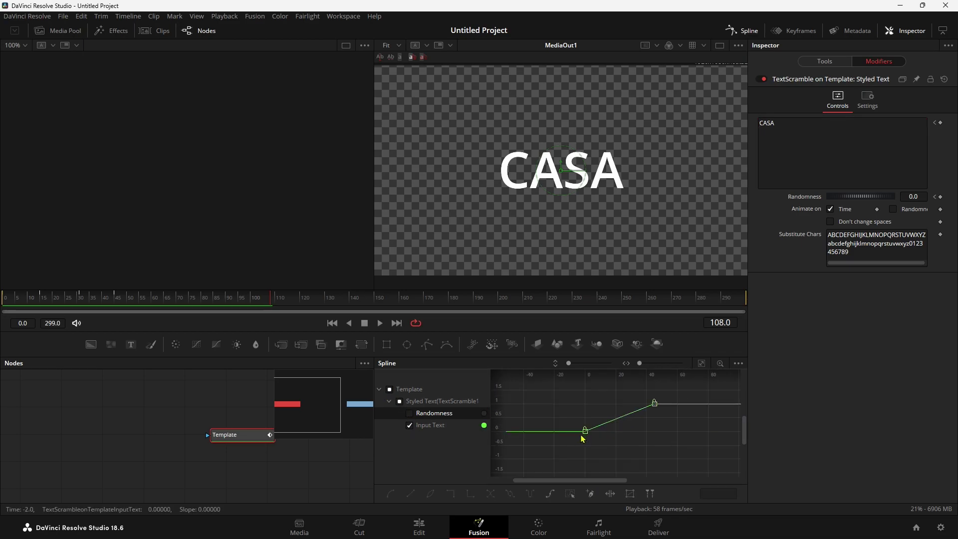
{"action": "scroll", "coordinate": [622, 434], "scroll_direction": "down", "scroll_amount": 2}
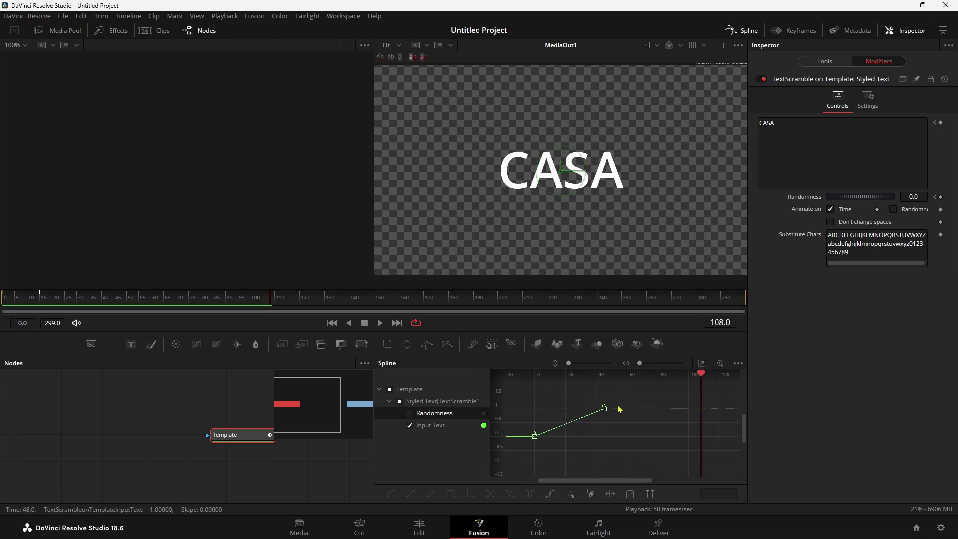
{"action": "mouse_move", "coordinate": [186, 297]}
{"action": "left_mouse_down"}
{"action": "mouse_move", "coordinate": [152, 325]}
{"action": "mouse_move", "coordinate": [216, 328]}
{"action": "left_mouse_up"}
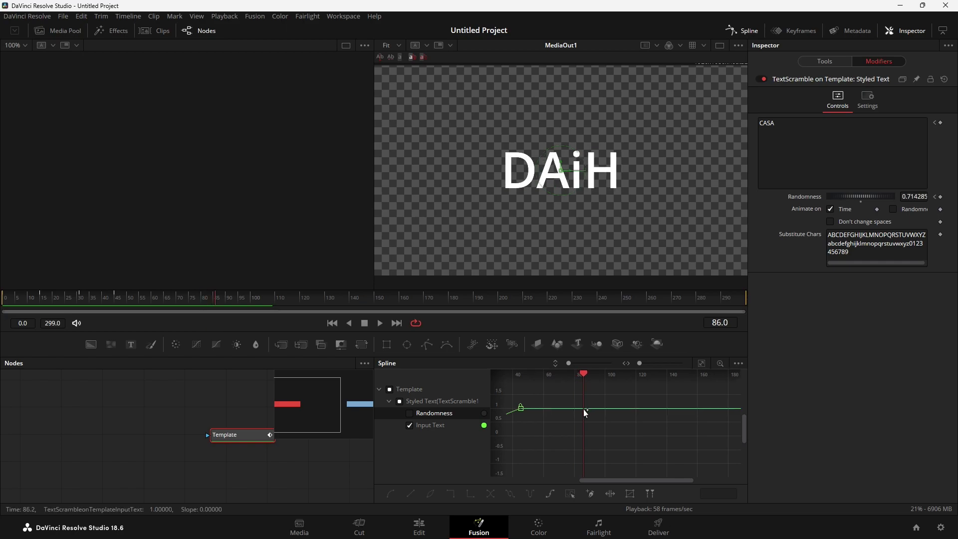
Keyframe the text at frame 86, replace CASA with CANE, and preview it
{"action": "left_click", "coordinate": [940, 124]}
{"action": "double_click", "coordinate": [808, 125]}
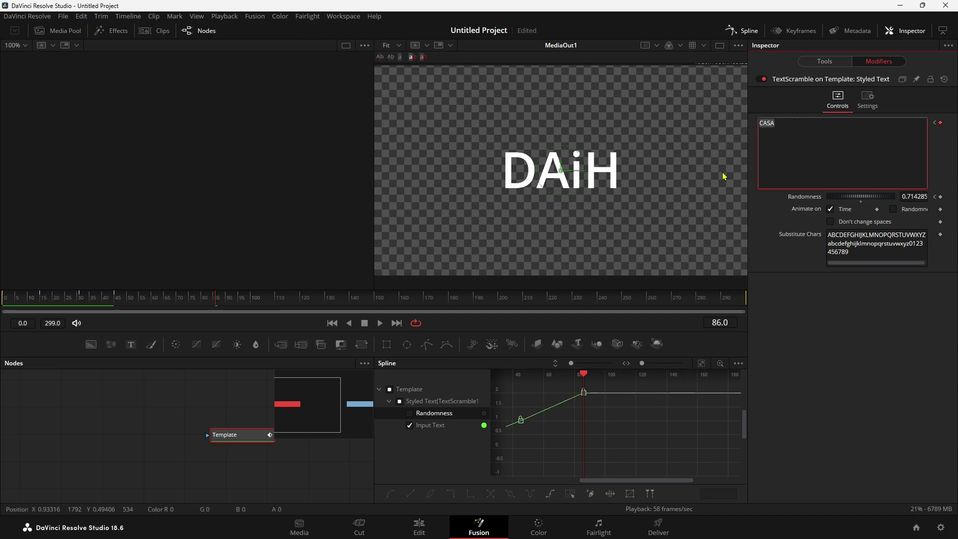
{"action": "type", "text": "CANE"}
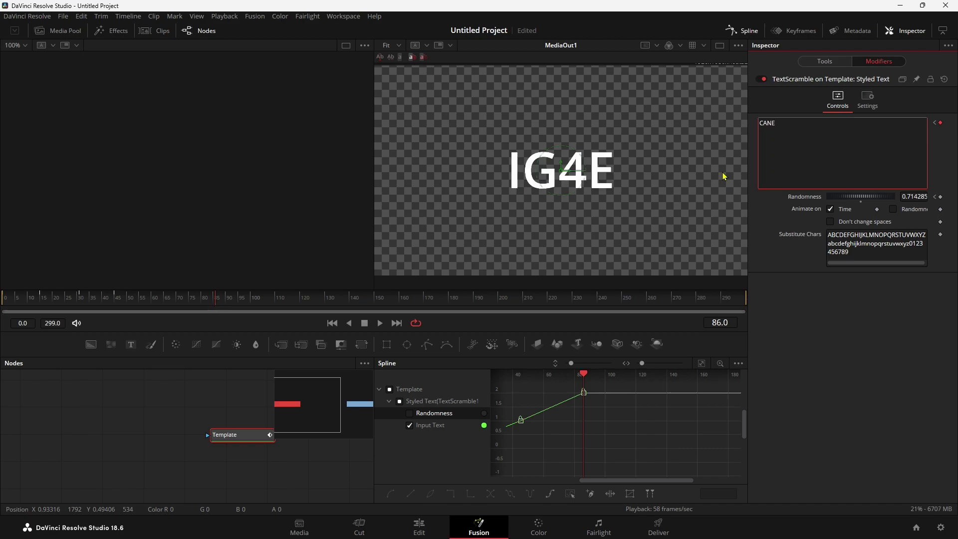
{"action": "left_click_drag", "start_coordinate": [218, 305], "coordinate": [268, 308]}
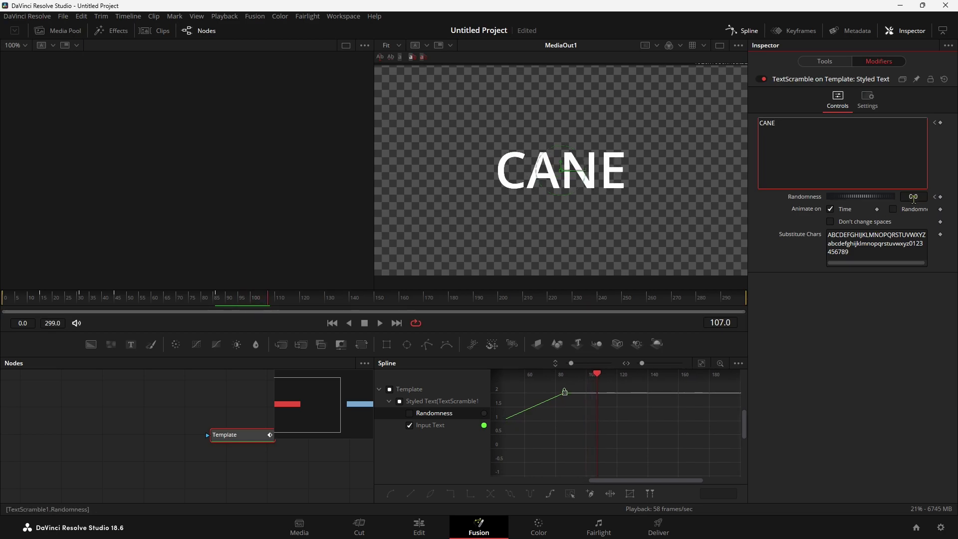
Display the Randomness curve, then replace CANE with PANE at frame 135
{"action": "left_click_drag", "start_coordinate": [268, 306], "coordinate": [324, 307]}
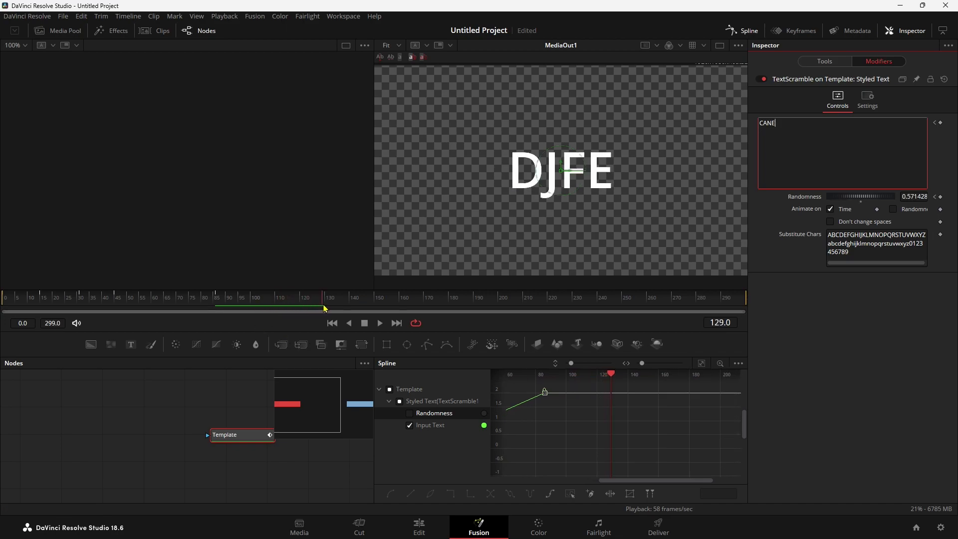
{"action": "left_click", "coordinate": [409, 413]}
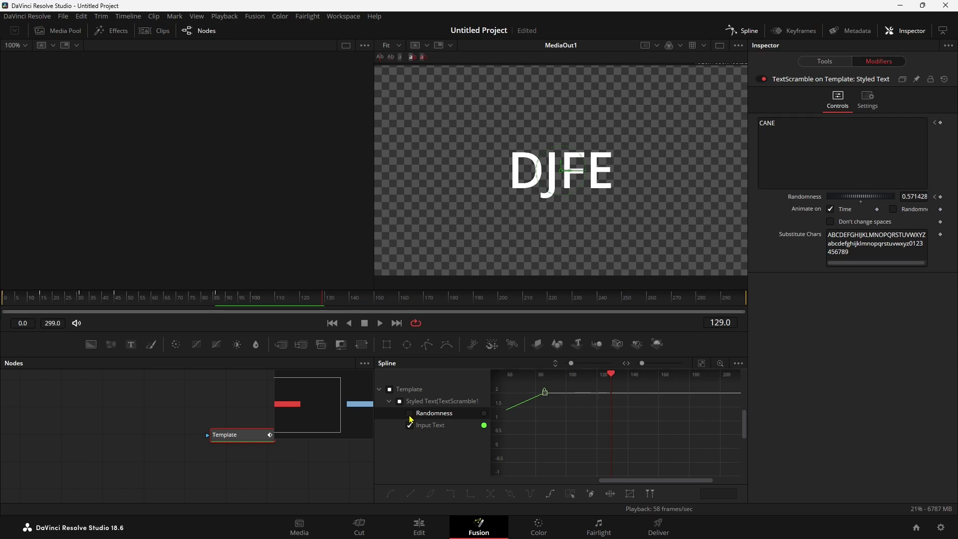
{"action": "left_click_drag", "start_coordinate": [618, 374], "coordinate": [620, 380]}
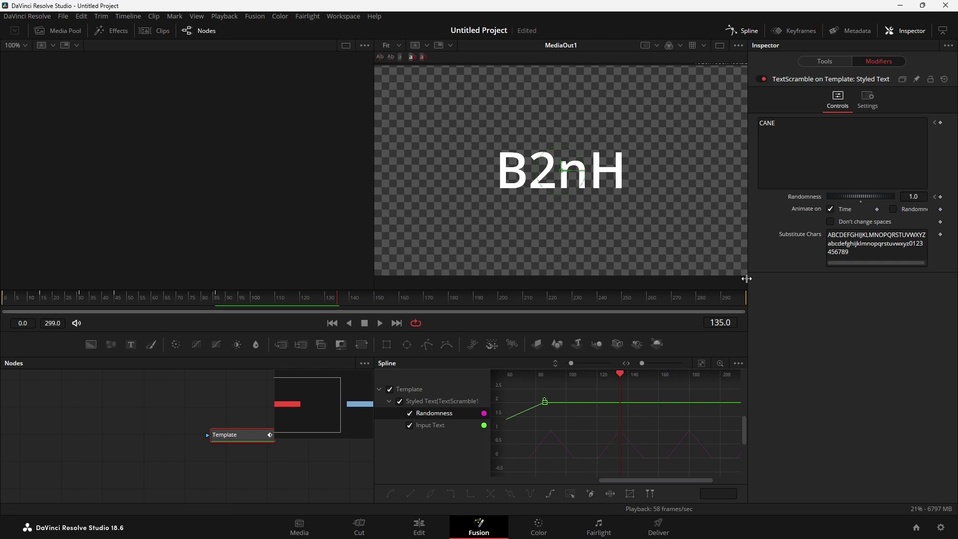
{"action": "double_click", "coordinate": [784, 123]}
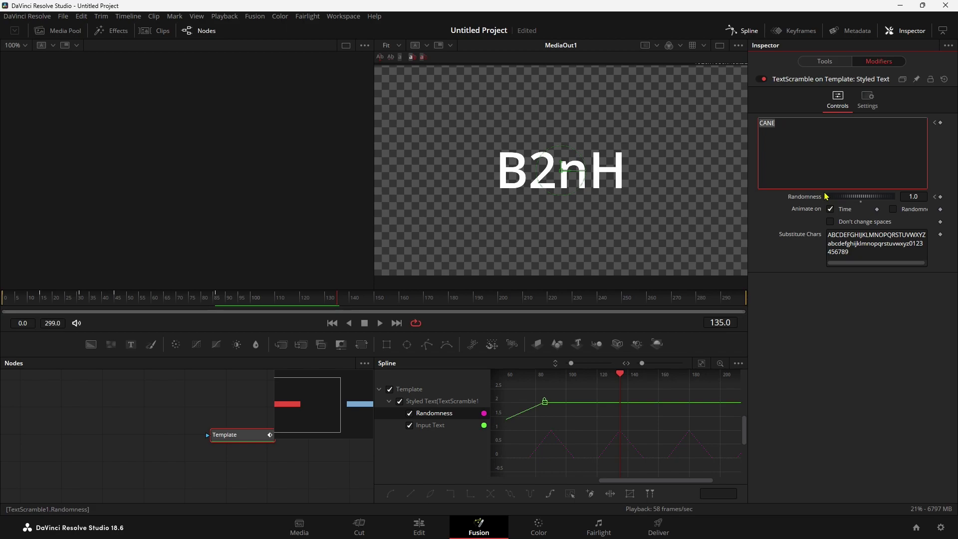
{"action": "type", "text": "PANE"}
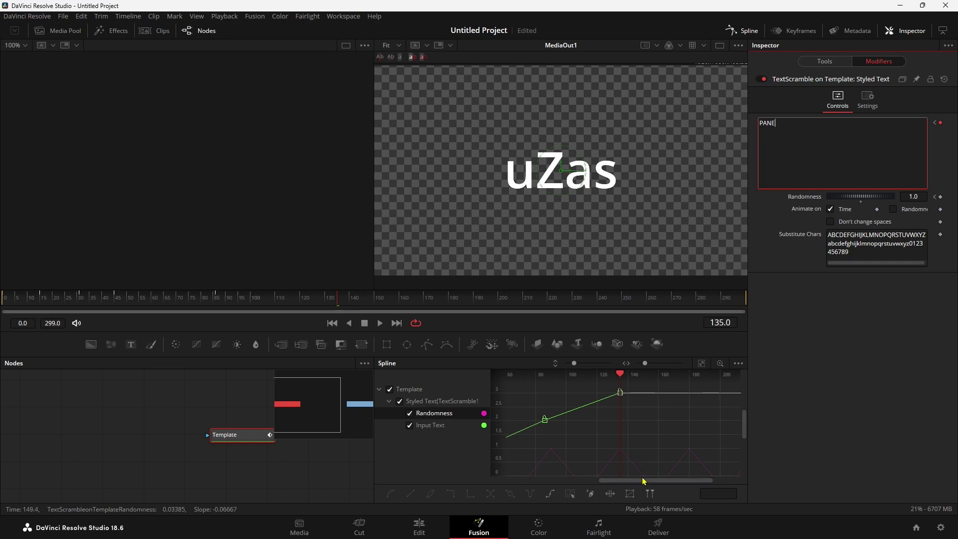
Preview PANE resolving, then at frame 180 replace the Input Text with TETTO
{"action": "left_click", "coordinate": [624, 375]}
{"action": "left_click_drag", "start_coordinate": [625, 379], "coordinate": [665, 391]}
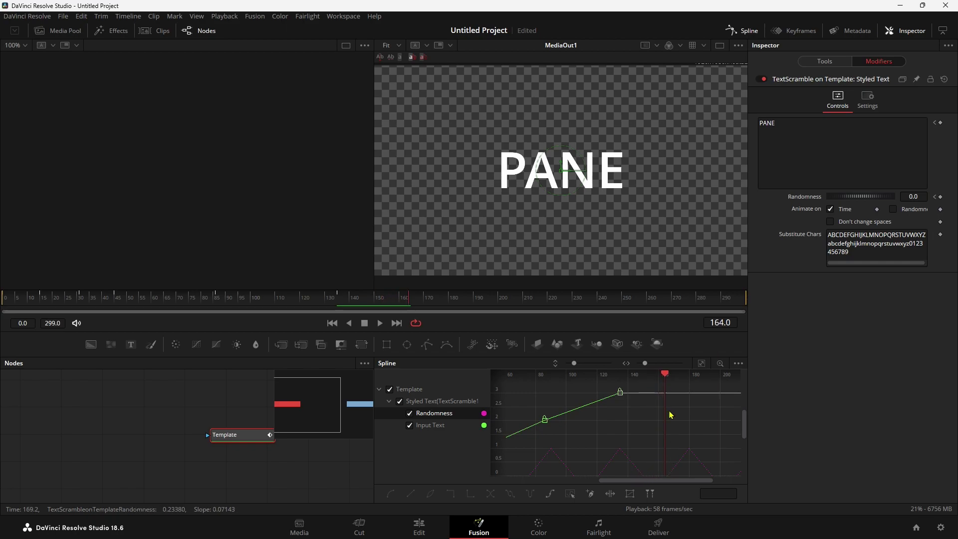
{"action": "left_click_drag", "start_coordinate": [666, 378], "coordinate": [688, 379]}
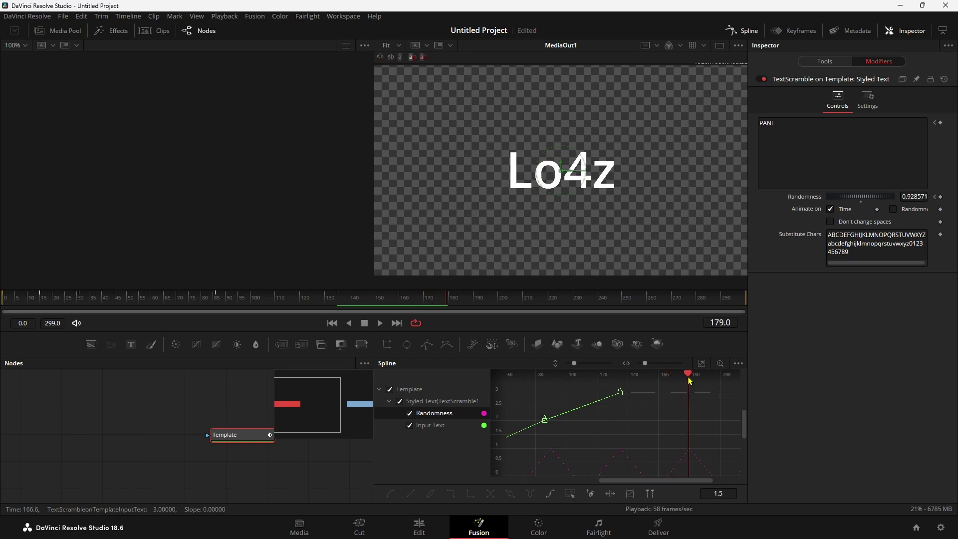
{"action": "left_click_drag", "start_coordinate": [689, 380], "coordinate": [690, 379]}
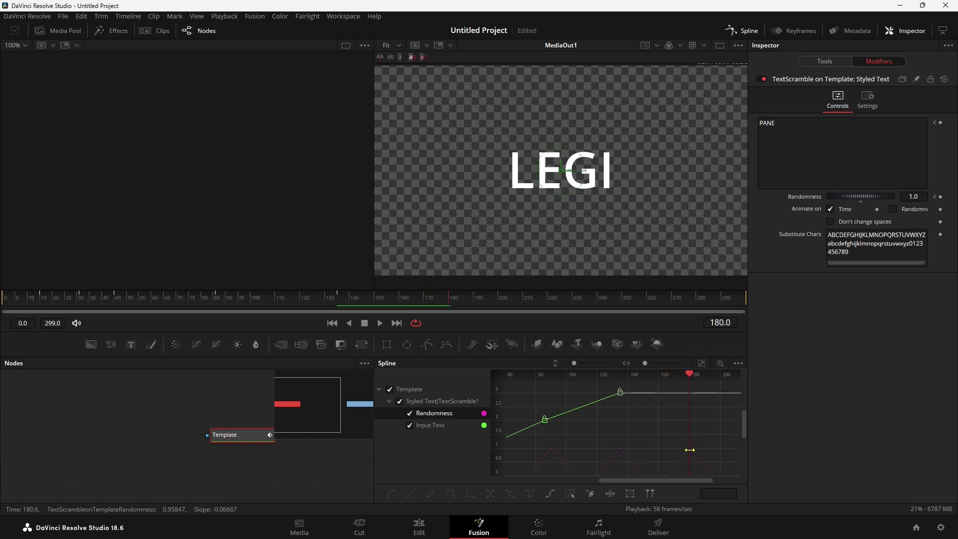
{"action": "left_click_drag", "start_coordinate": [788, 124], "coordinate": [744, 122]}
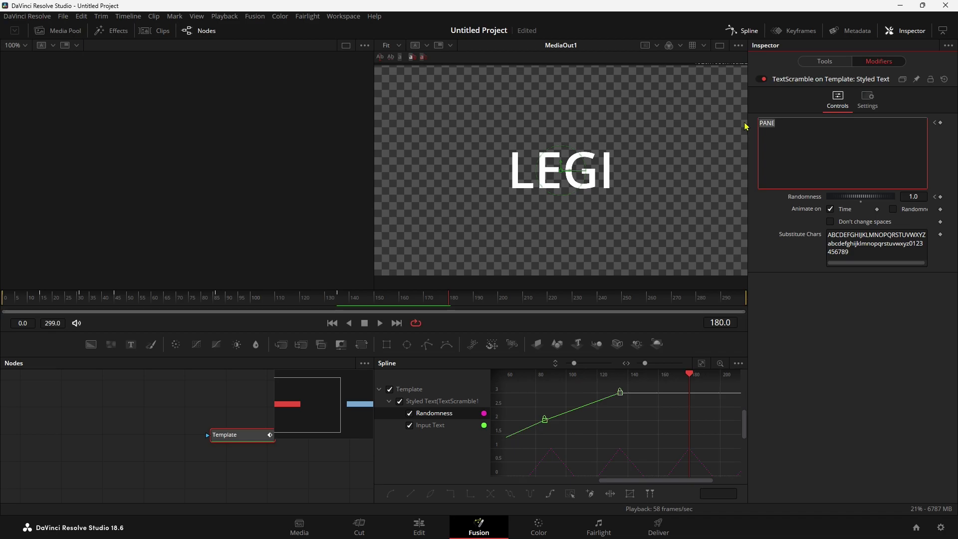
{"action": "type", "text": "TETT"}
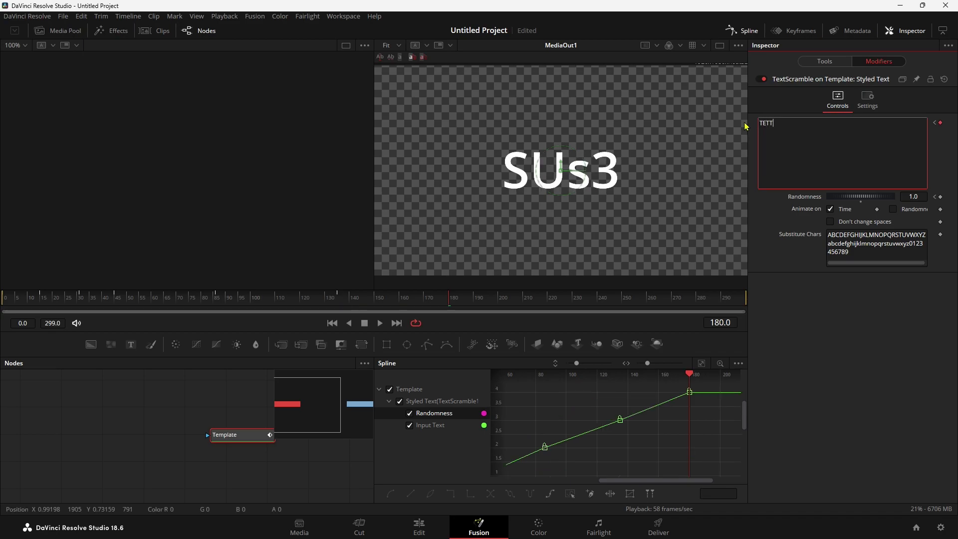
{"action": "type", "text": "O"}
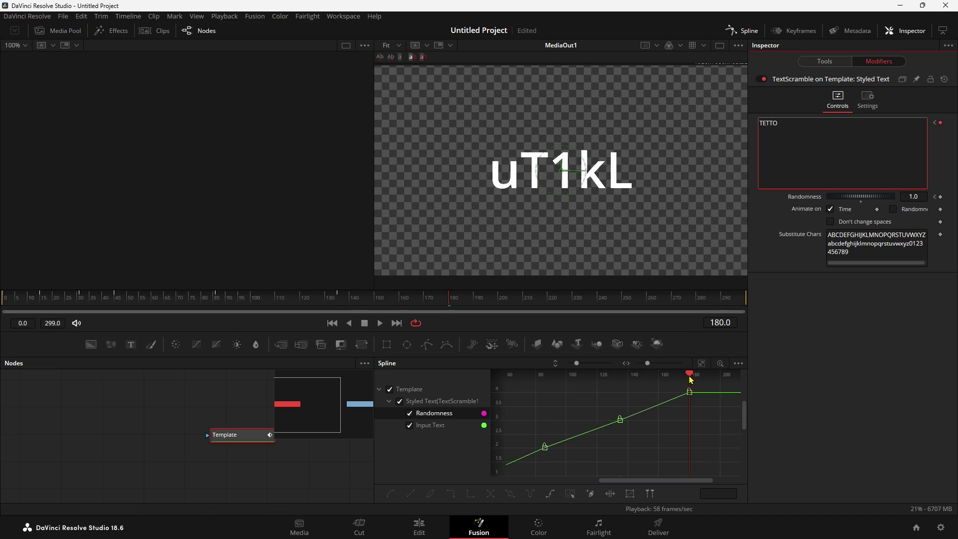
Preview TETTO resolving, then at a later frame replace the Input Text with PIPPISTRELLO
{"action": "left_click_drag", "start_coordinate": [690, 378], "coordinate": [704, 375]}
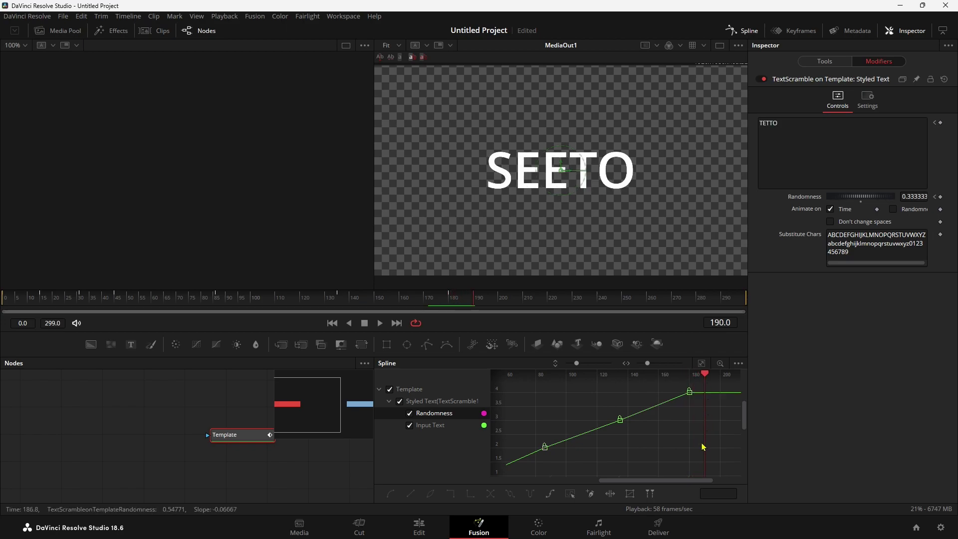
{"action": "left_click_drag", "start_coordinate": [744, 416], "coordinate": [743, 424]}
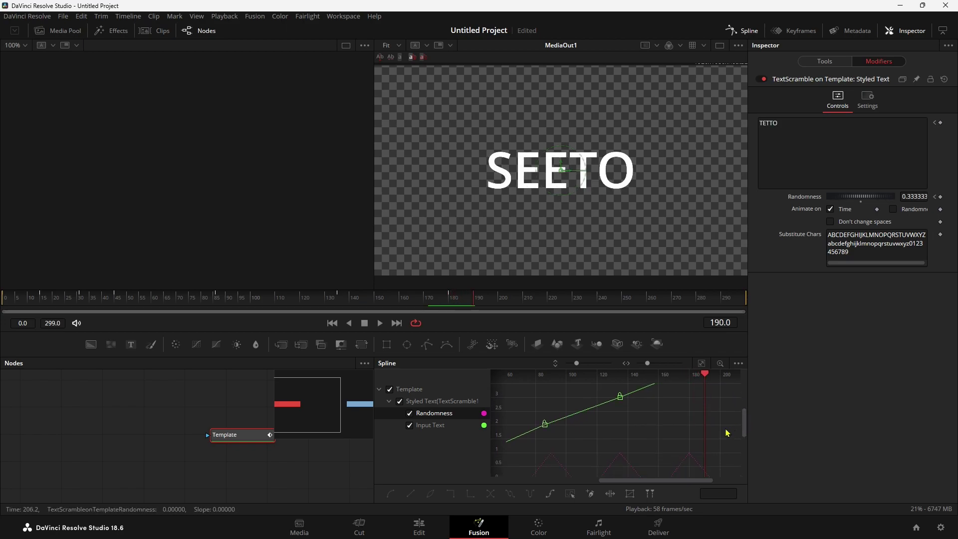
{"action": "left_click_drag", "start_coordinate": [608, 377], "coordinate": [617, 380]}
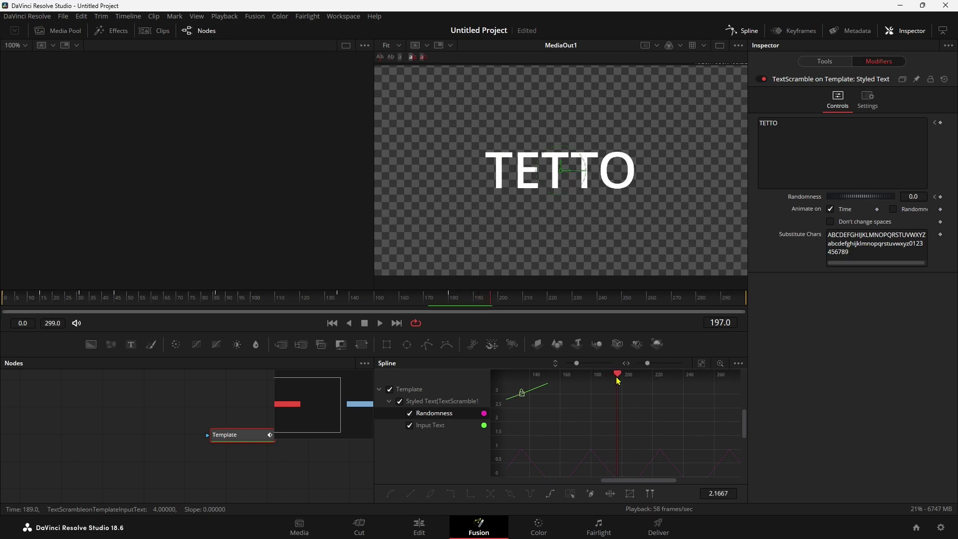
{"action": "left_click_drag", "start_coordinate": [617, 381], "coordinate": [659, 387]}
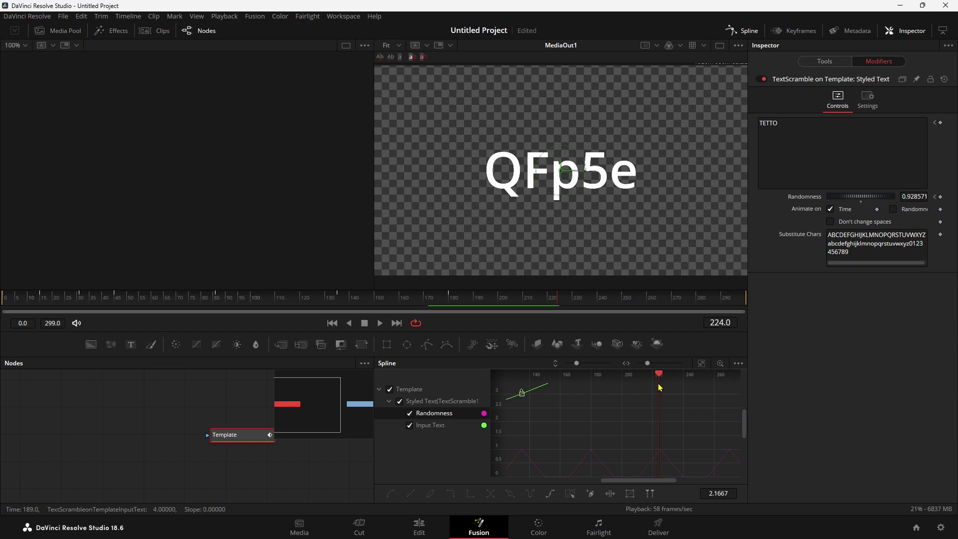
{"action": "left_click_drag", "start_coordinate": [801, 132], "coordinate": [756, 119]}
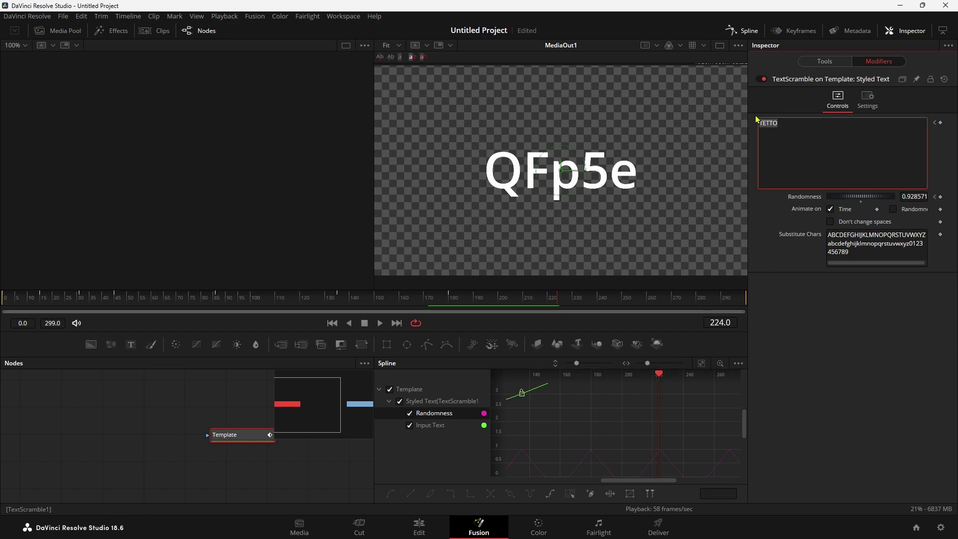
{"action": "type", "text": "PIPPISTRELLO"}
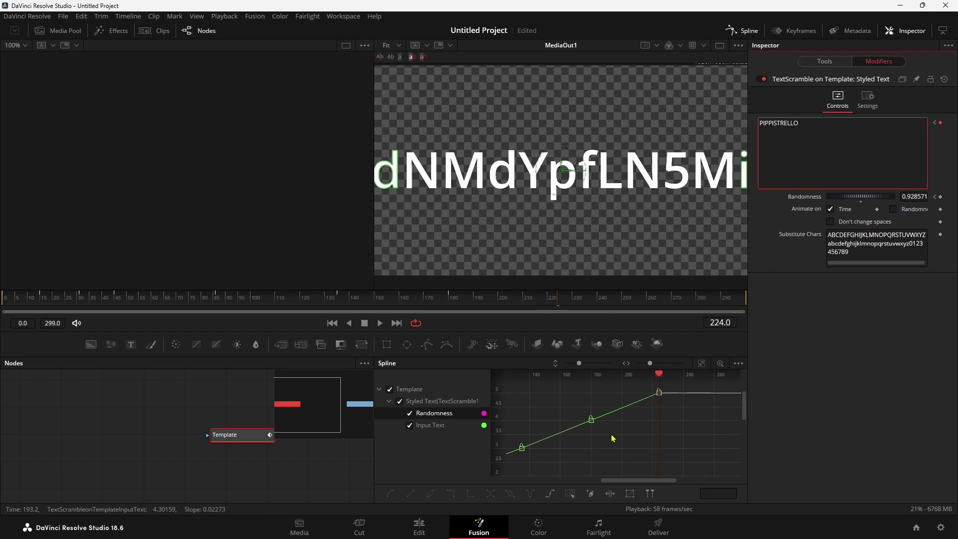
Review the TETTO section resolving as randomness drops, then switch to the Edit page
{"action": "left_click_drag", "start_coordinate": [653, 373], "coordinate": [611, 378]}
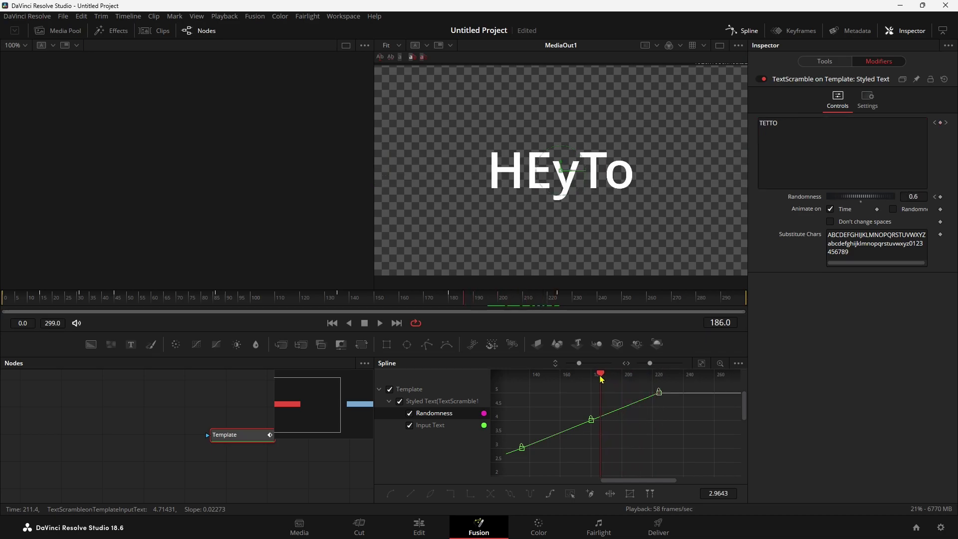
{"action": "left_click_drag", "start_coordinate": [612, 378], "coordinate": [661, 375]}
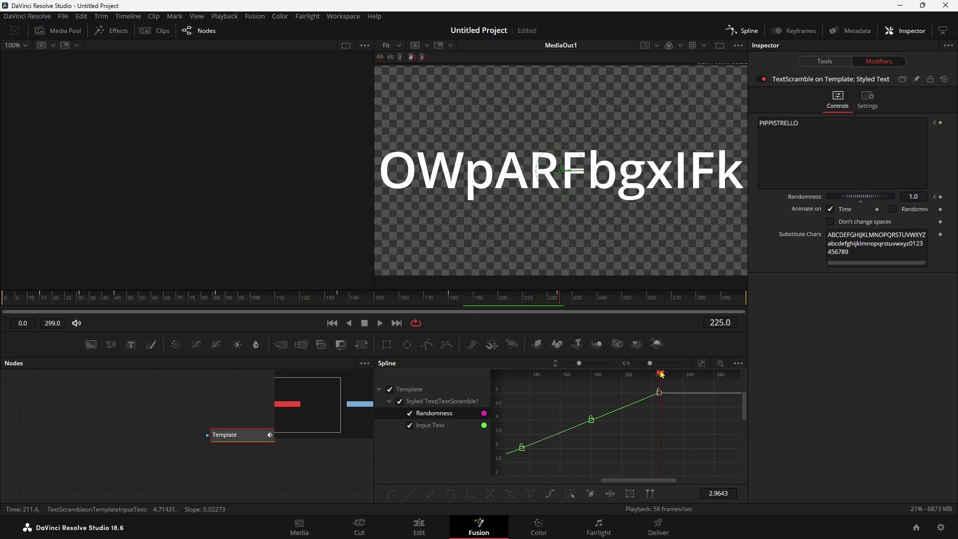
{"action": "mouse_move", "coordinate": [706, 435]}
{"action": "left_mouse_down"}
{"action": "mouse_move", "coordinate": [608, 392]}
{"action": "mouse_move", "coordinate": [637, 375]}
{"action": "left_mouse_up"}
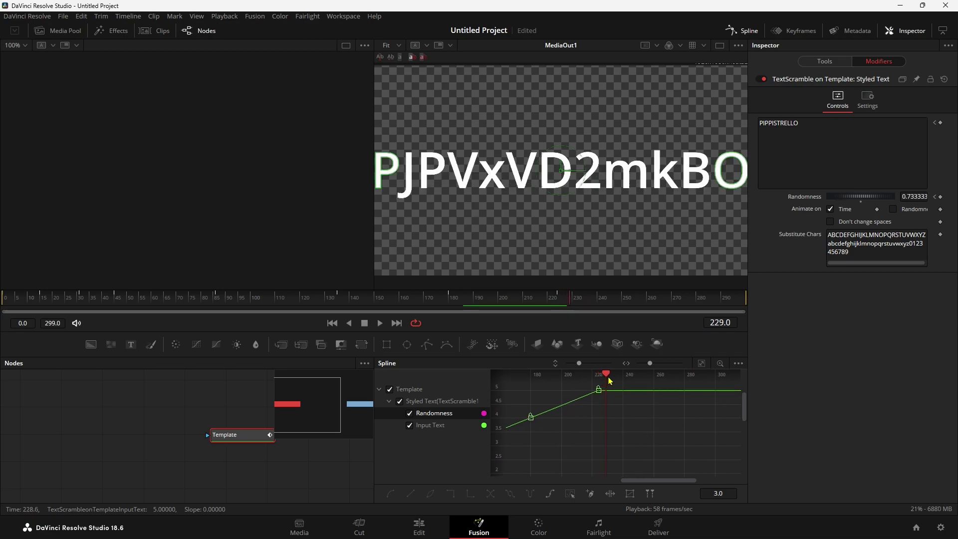
{"action": "left_click", "coordinate": [420, 524]}
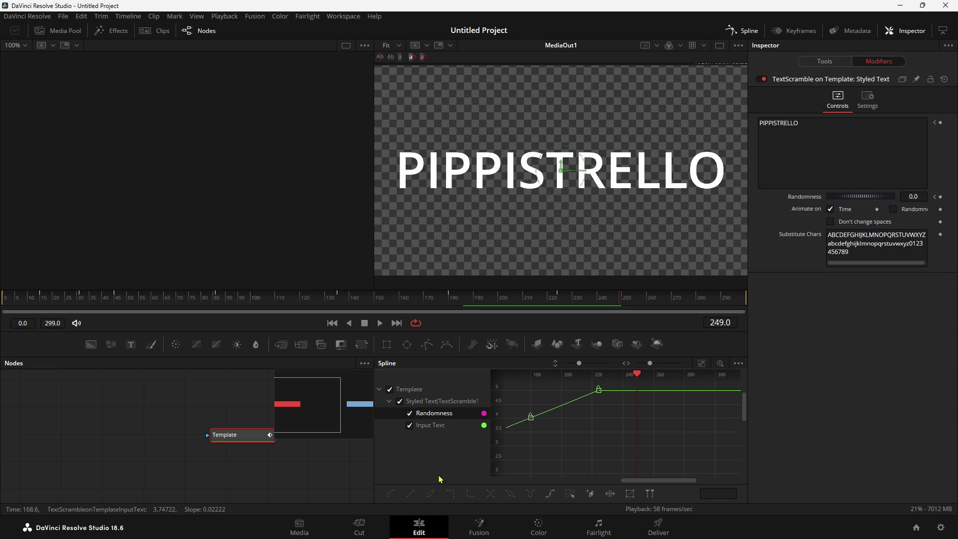
Play and replay the scrambling title from the start on the Edit timeline, then return to Fusion
{"action": "key", "text": "Home"}
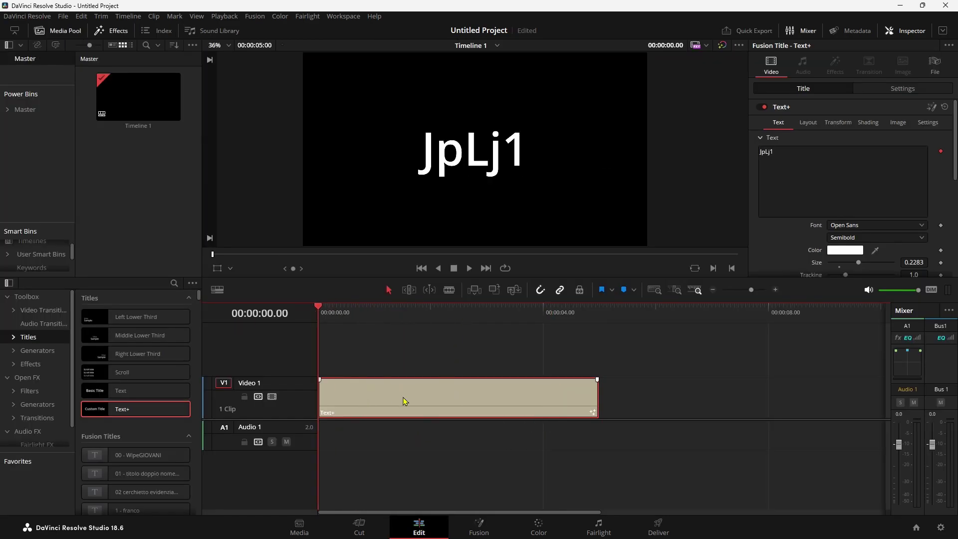
{"action": "key", "text": "space"}
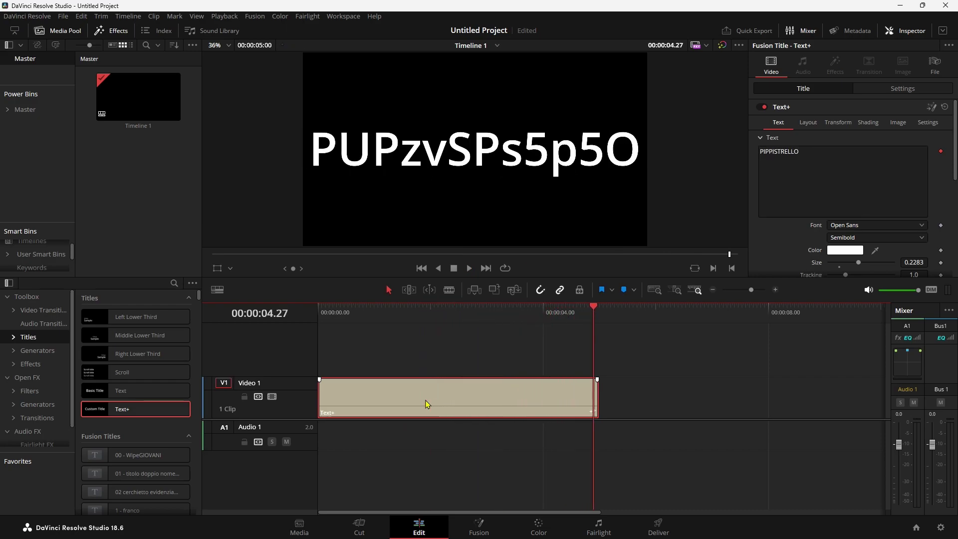
{"action": "left_click_drag", "start_coordinate": [377, 333], "coordinate": [250, 335]}
{"action": "key", "text": "space"}
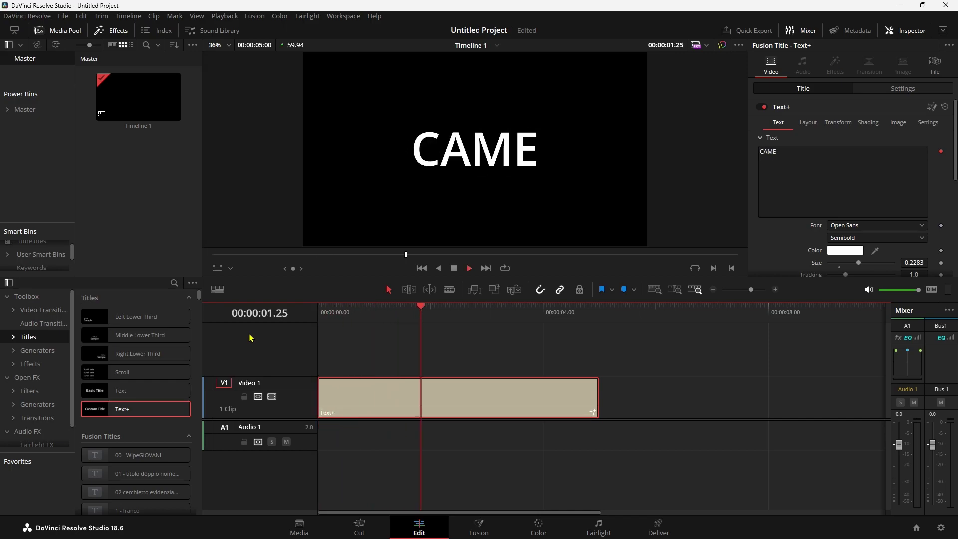
{"action": "key", "text": "space"}
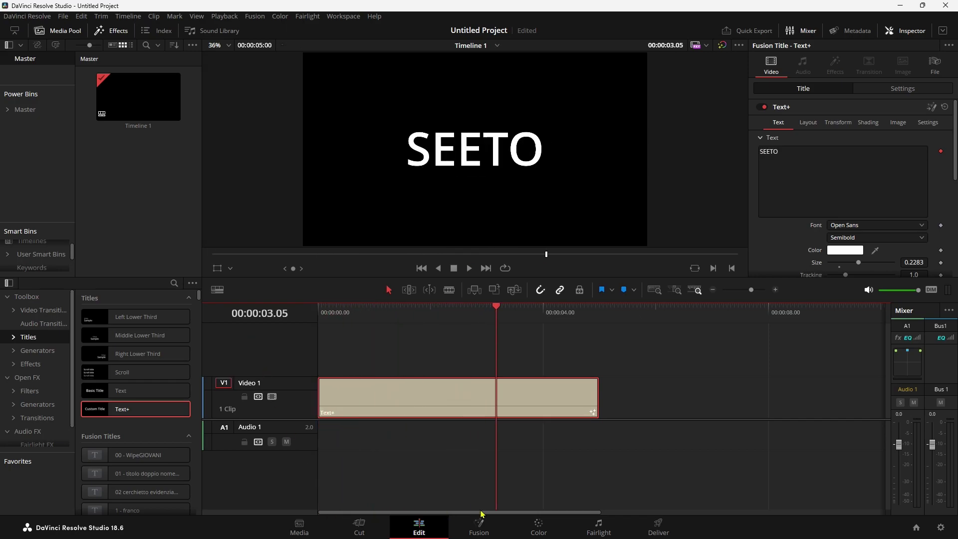
{"action": "left_click", "coordinate": [479, 524]}
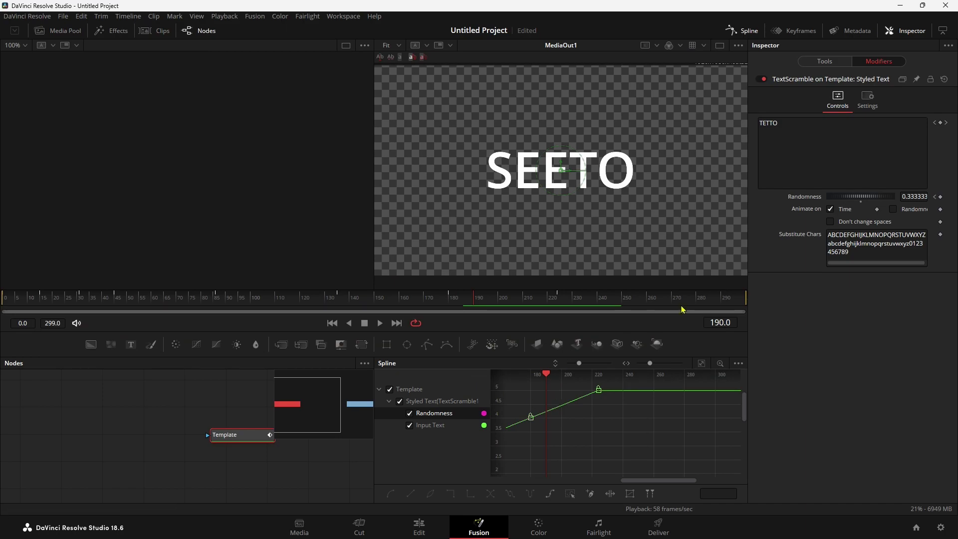
Hide the Spline graph, show the Template text controls and keyframe Color at frame 0
{"action": "left_click", "coordinate": [747, 30]}
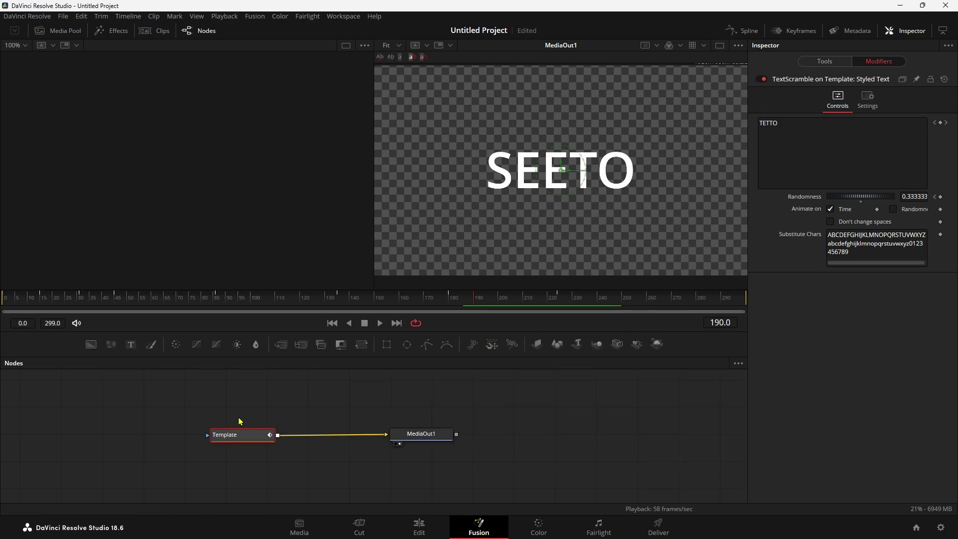
{"action": "left_click_drag", "start_coordinate": [130, 297], "coordinate": [4, 305]}
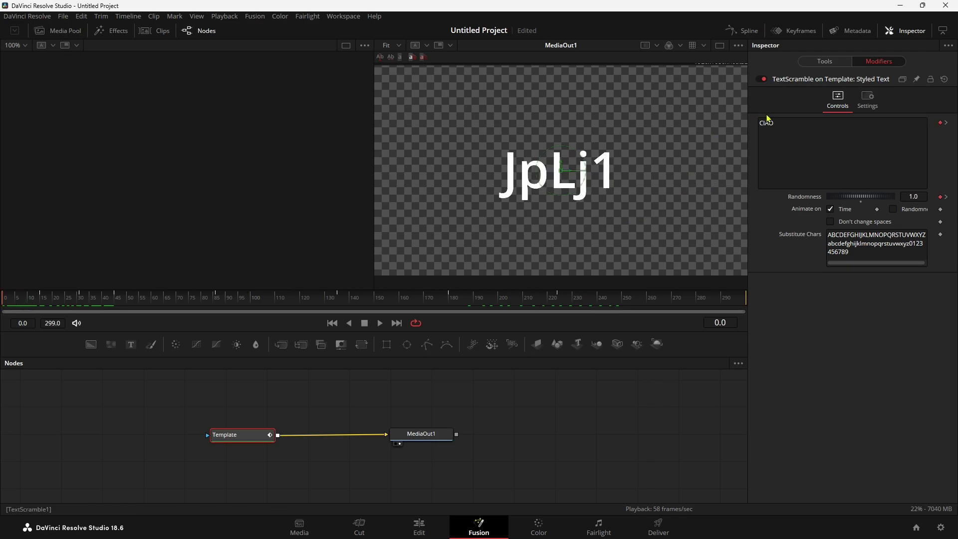
{"action": "left_click", "coordinate": [823, 61]}
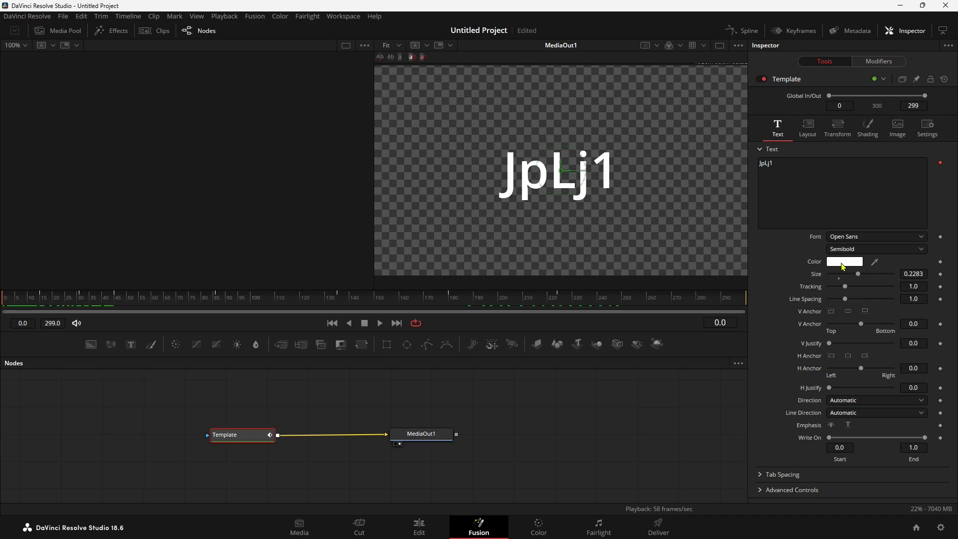
{"action": "left_click", "coordinate": [939, 262]}
At frame 45, set the text Color to yellow #ffe203
{"action": "left_click_drag", "start_coordinate": [52, 298], "coordinate": [54, 302]}
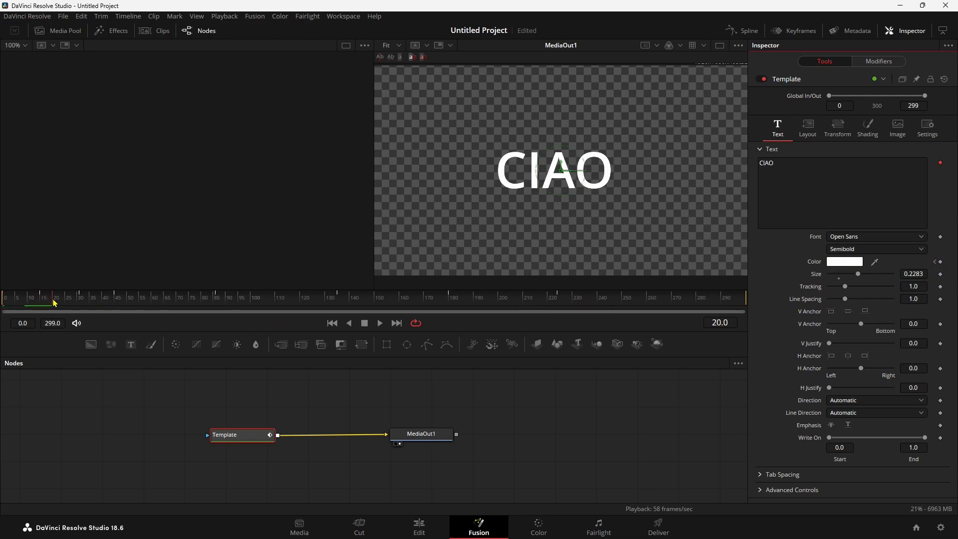
{"action": "left_click_drag", "start_coordinate": [78, 304], "coordinate": [96, 306]}
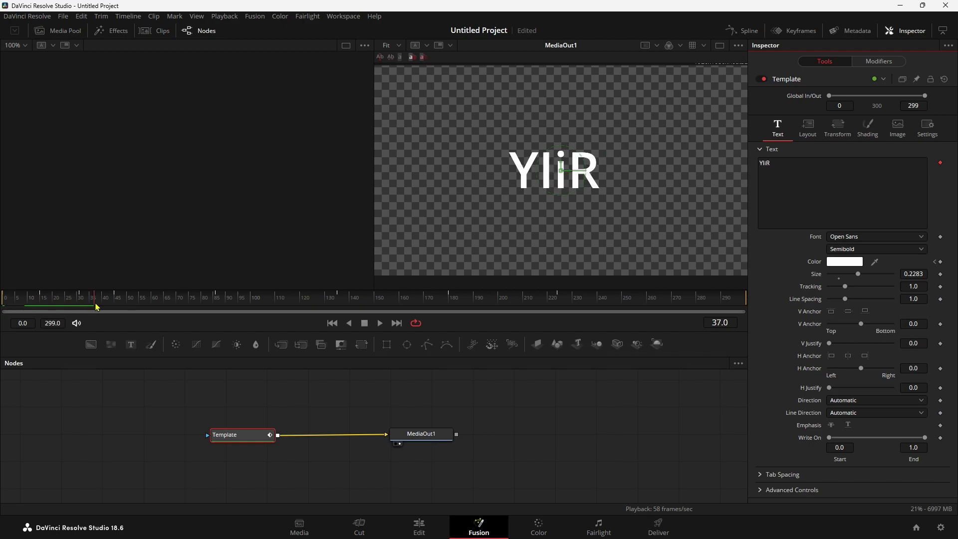
{"action": "left_click_drag", "start_coordinate": [97, 308], "coordinate": [84, 302]}
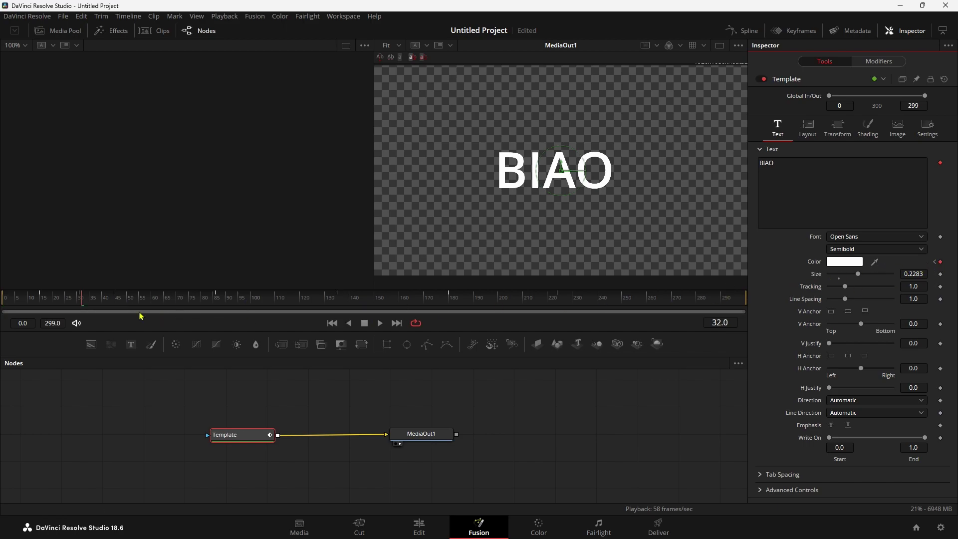
{"action": "left_click", "coordinate": [113, 309]}
{"action": "left_click_drag", "start_coordinate": [113, 308], "coordinate": [117, 309]}
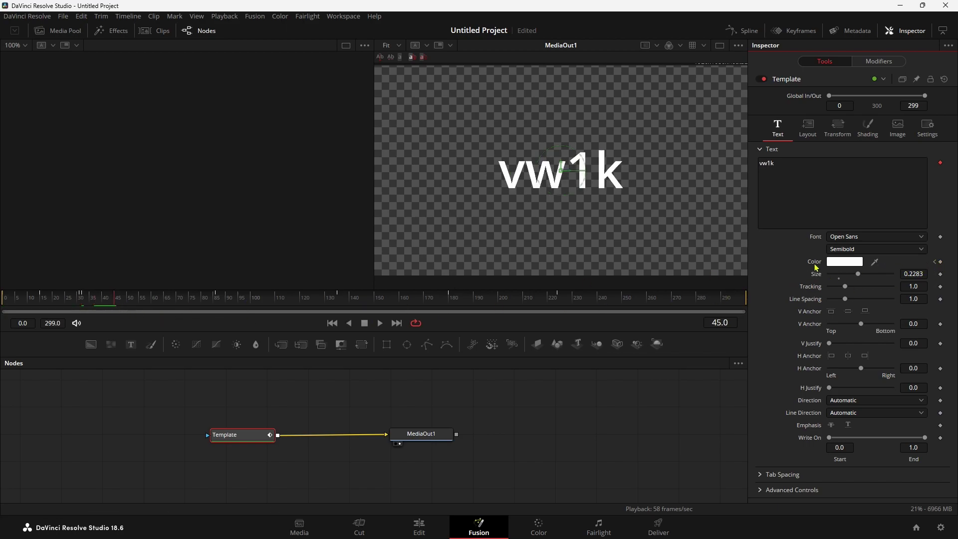
{"action": "left_click", "coordinate": [853, 266]}
{"action": "left_click_drag", "start_coordinate": [564, 205], "coordinate": [562, 190]}
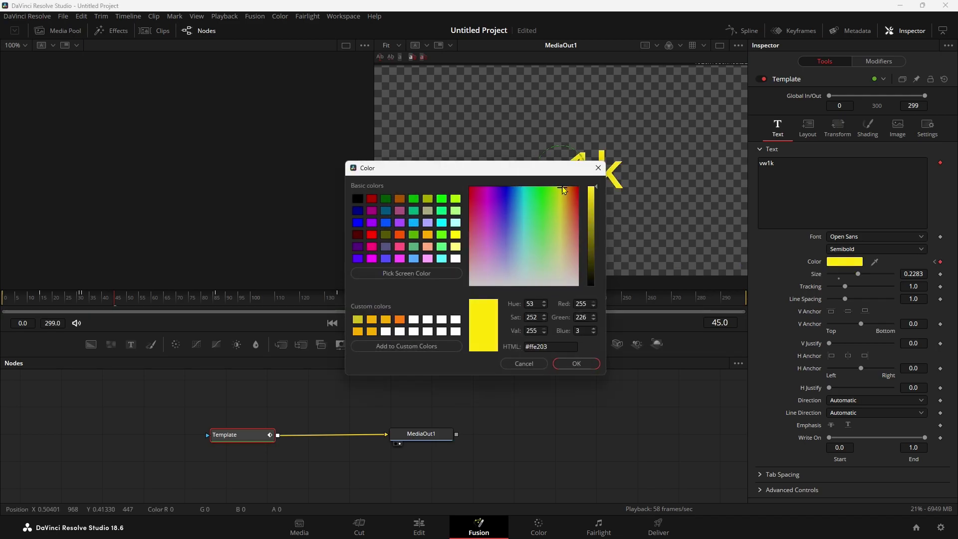
{"action": "left_click", "coordinate": [576, 363]}
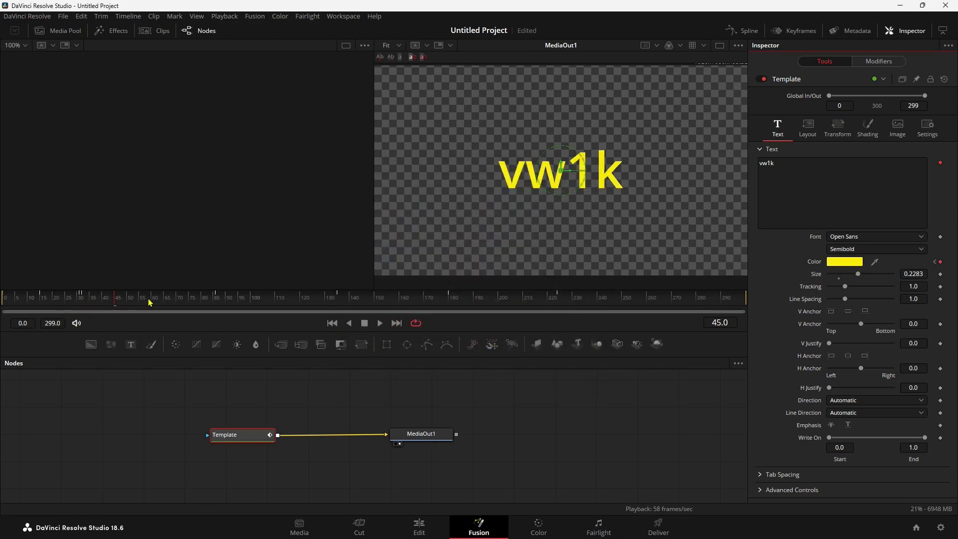
Review the white-to-yellow colour change, then move to frame 60 where CASA resolves
{"action": "mouse_move", "coordinate": [61, 302]}
{"action": "left_mouse_down"}
{"action": "mouse_move", "coordinate": [2, 298]}
{"action": "mouse_move", "coordinate": [44, 306]}
{"action": "left_mouse_up"}
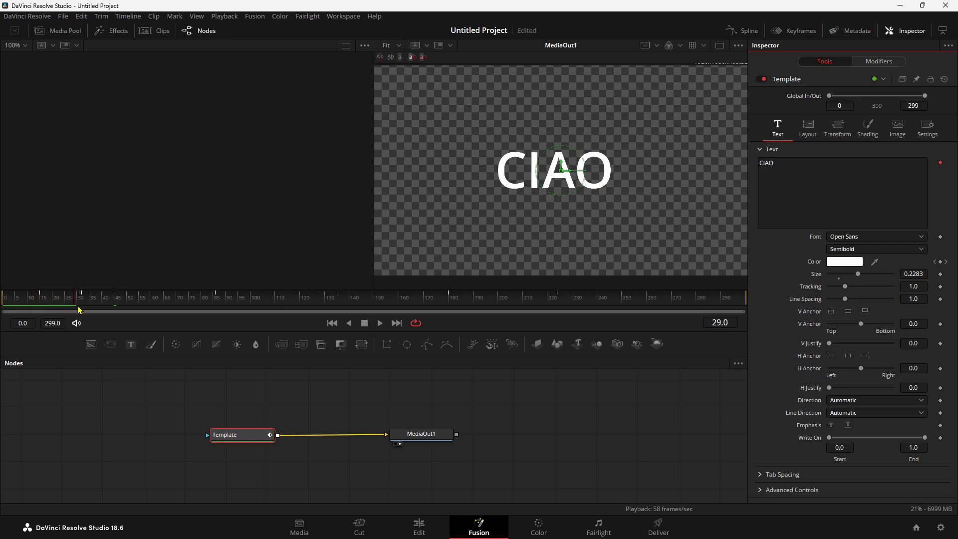
{"action": "mouse_move", "coordinate": [81, 309]}
{"action": "left_mouse_down"}
{"action": "mouse_move", "coordinate": [93, 310]}
{"action": "mouse_move", "coordinate": [74, 303]}
{"action": "mouse_move", "coordinate": [123, 310]}
{"action": "left_mouse_up"}
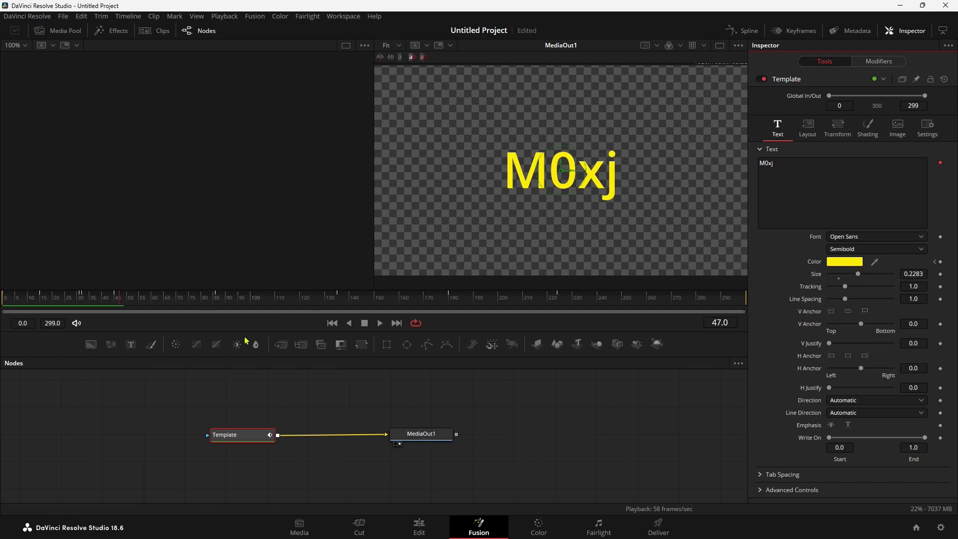
{"action": "mouse_move", "coordinate": [126, 303]}
{"action": "left_mouse_down"}
{"action": "mouse_move", "coordinate": [144, 305]}
{"action": "mouse_move", "coordinate": [132, 303]}
{"action": "left_mouse_up"}
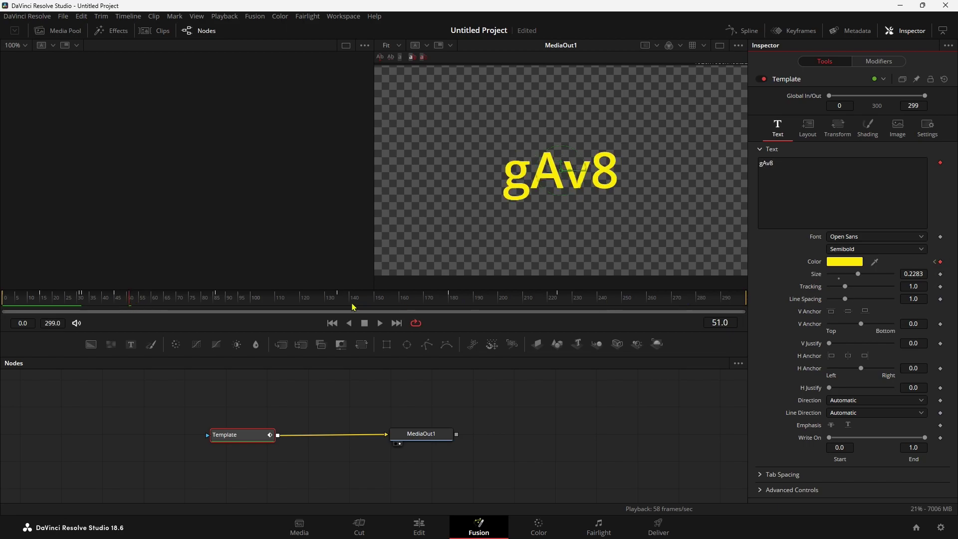
{"action": "left_click_drag", "start_coordinate": [131, 306], "coordinate": [153, 311]}
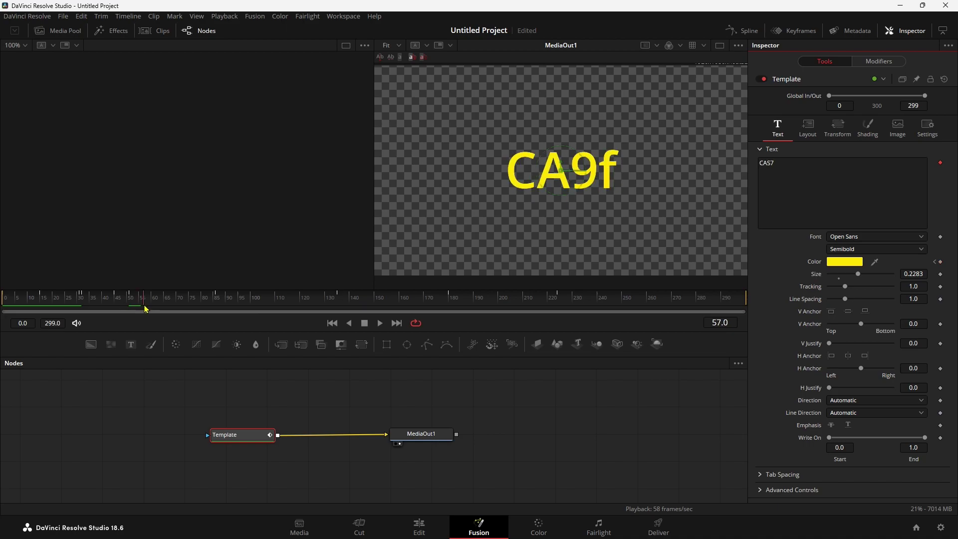
Set the text Color to orange #ff8d0a at frame 60 and review the yellow-to-orange shift
{"action": "left_click", "coordinate": [848, 262]}
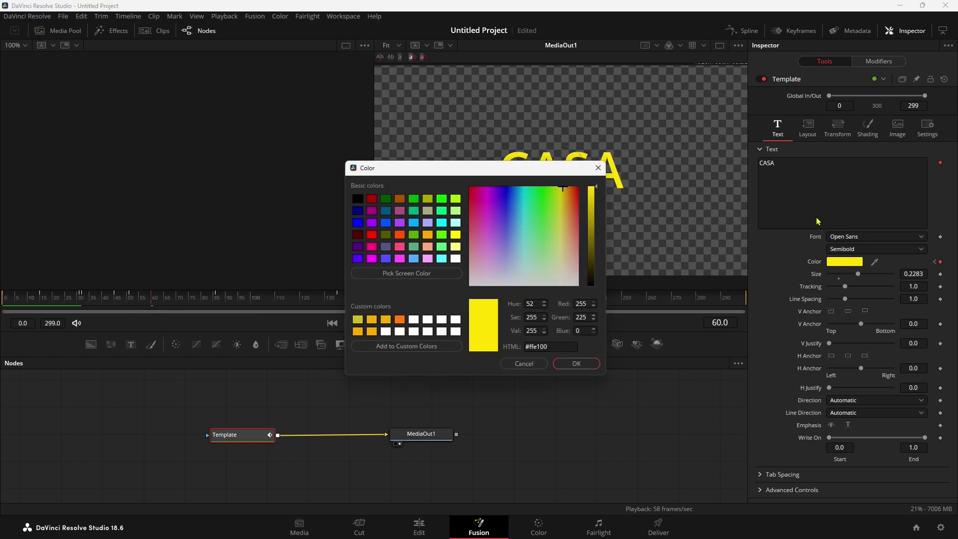
{"action": "left_click_drag", "start_coordinate": [560, 206], "coordinate": [571, 208]}
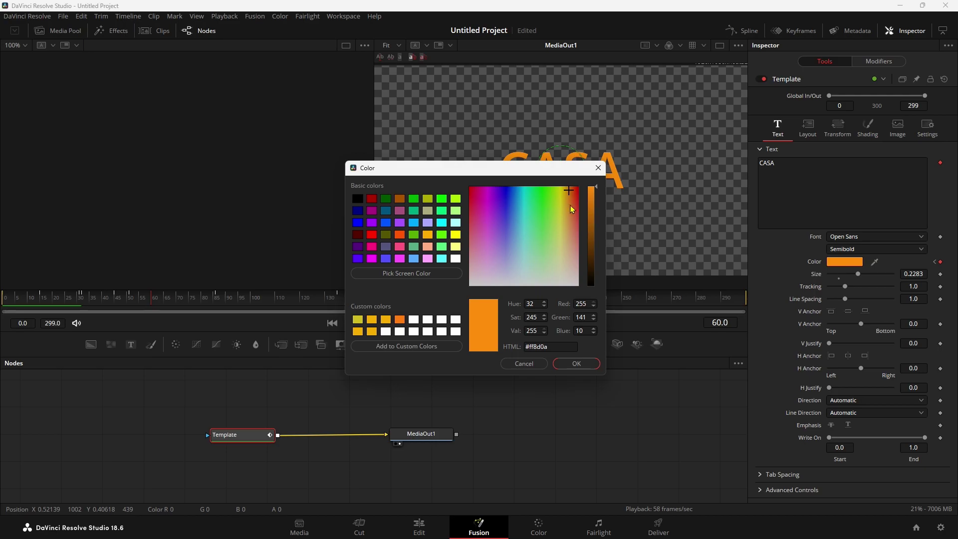
{"action": "left_click", "coordinate": [579, 364]}
{"action": "mouse_move", "coordinate": [150, 303]}
{"action": "left_mouse_down"}
{"action": "mouse_move", "coordinate": [134, 294]}
{"action": "mouse_move", "coordinate": [198, 295]}
{"action": "left_mouse_up"}
{"action": "key", "text": "Left"}
{"action": "key", "text": "Left"}
{"action": "key", "text": "Left"}
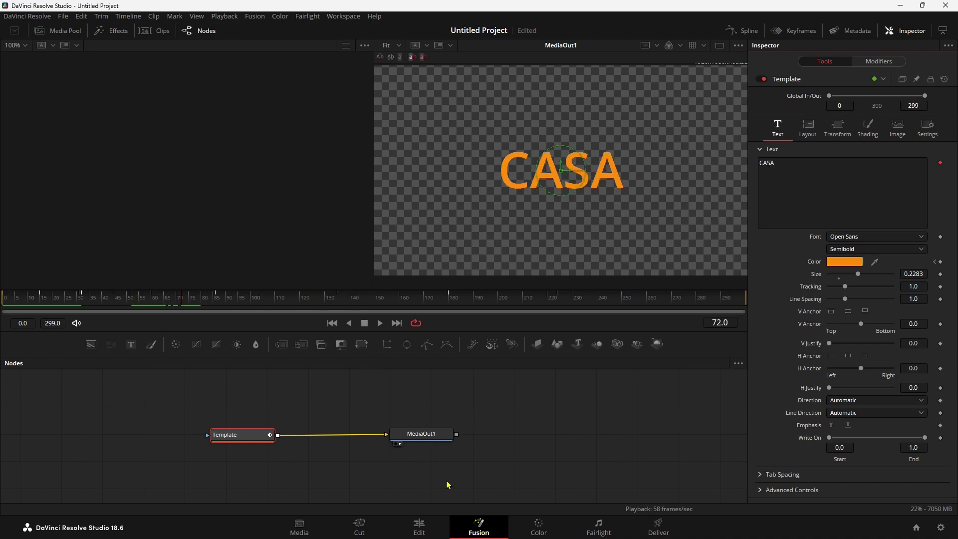
{"action": "left_click", "coordinate": [432, 527]}
Play the title clip on the Edit timeline and scrub to where it reads PANE
{"action": "key", "text": "Home"}
{"action": "key", "text": "space"}
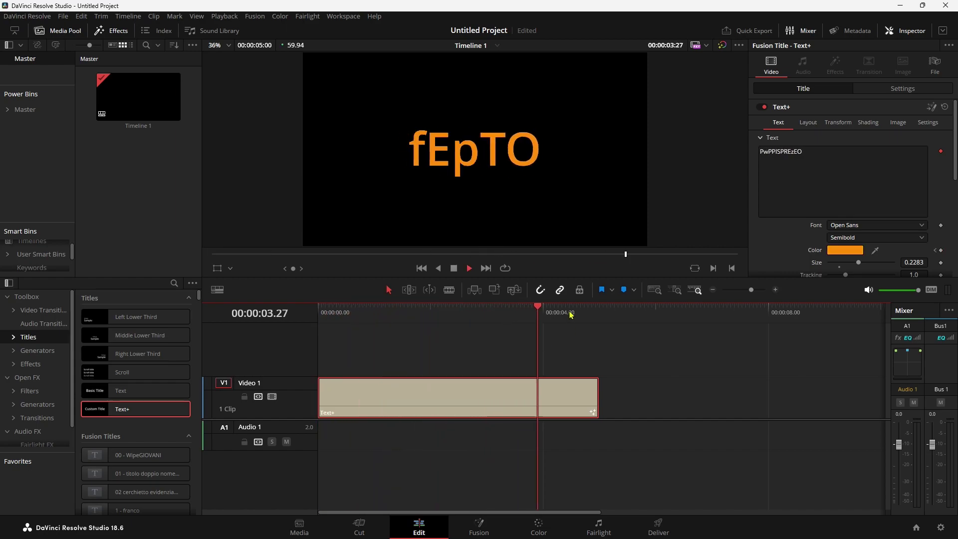
{"action": "key", "text": "space"}
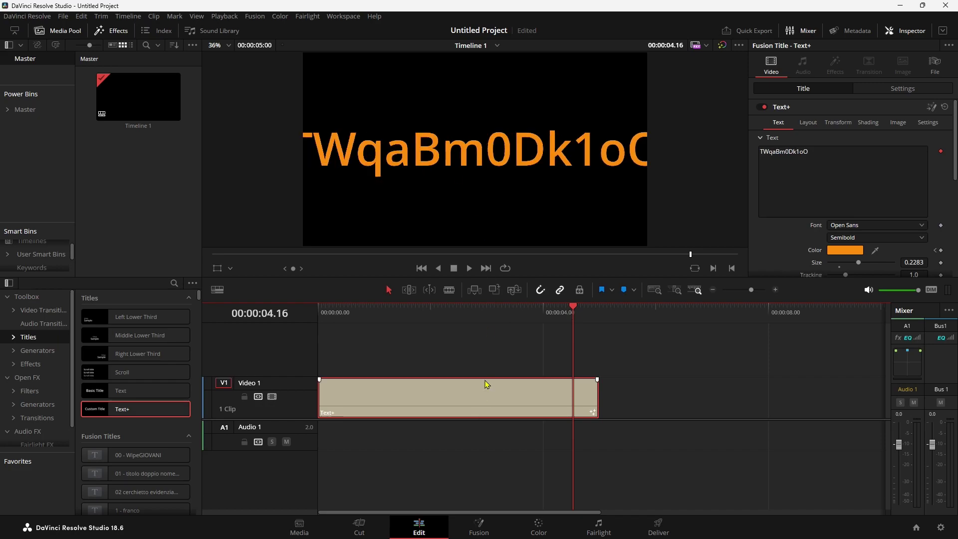
{"action": "left_click_drag", "start_coordinate": [472, 314], "coordinate": [488, 317]}
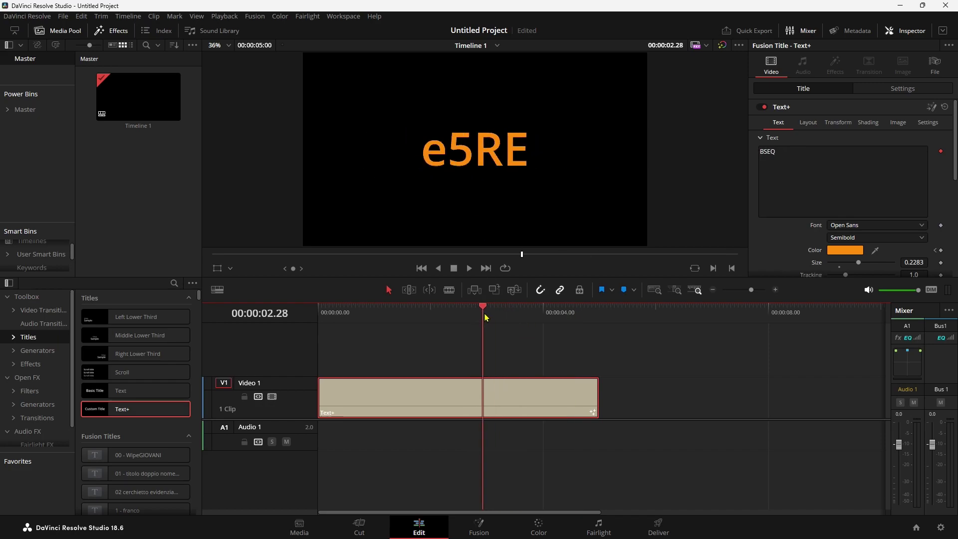
{"action": "left_click_drag", "start_coordinate": [488, 317], "coordinate": [468, 317]}
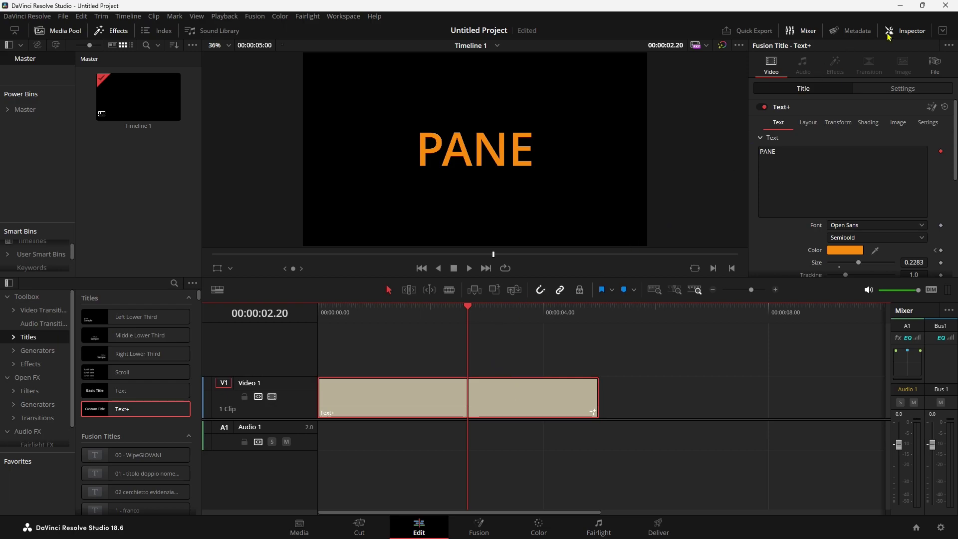
Enable Dynamic Zoom in the title clip's Video settings and play it back
{"action": "left_click", "coordinate": [912, 32]}
{"action": "left_click", "coordinate": [913, 32]}
{"action": "scroll", "coordinate": [874, 165], "scroll_direction": "down", "scroll_amount": 2}
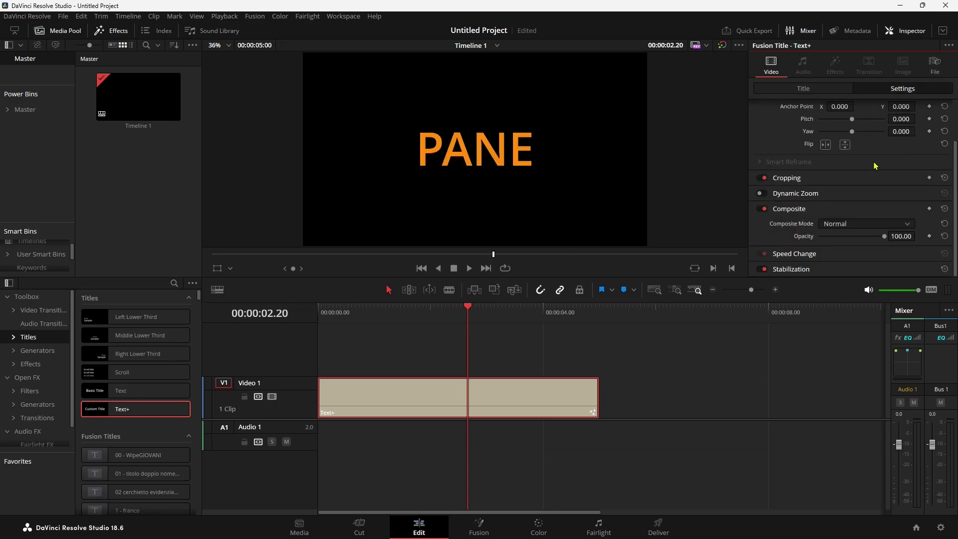
{"action": "left_click", "coordinate": [762, 194]}
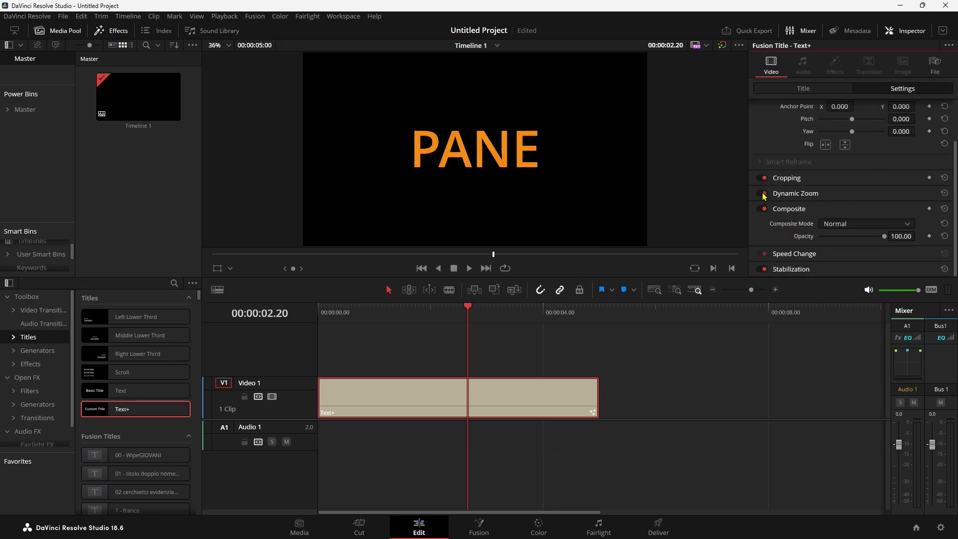
{"action": "key", "text": "Home"}
{"action": "key", "text": "space"}
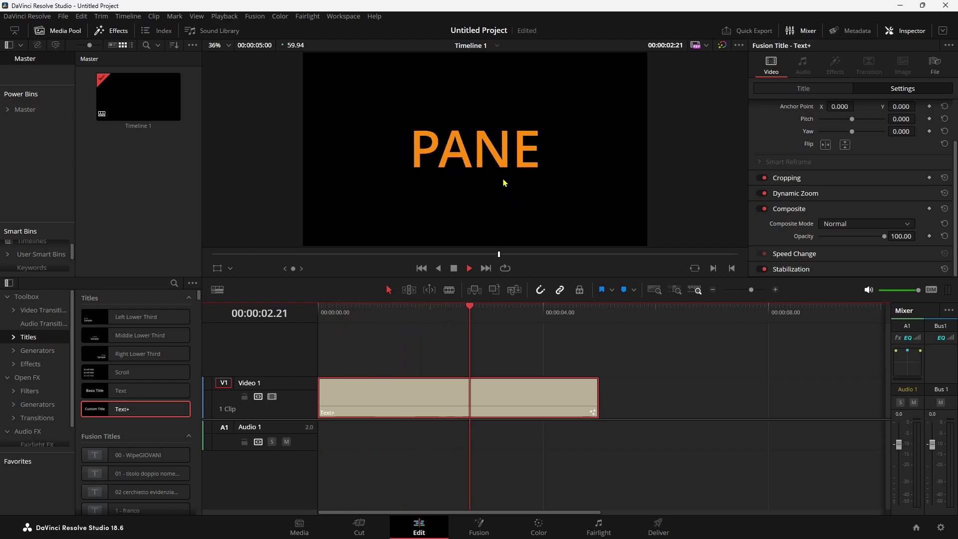
{"action": "key", "text": "space"}
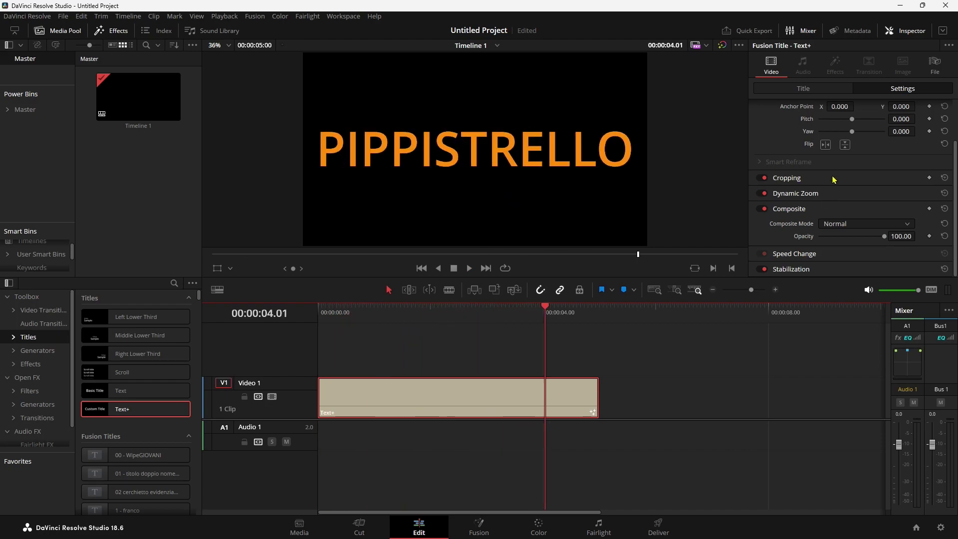
Swap the Dynamic Zoom direction to reverse it and replay the zooming title
{"action": "left_click", "coordinate": [817, 197]}
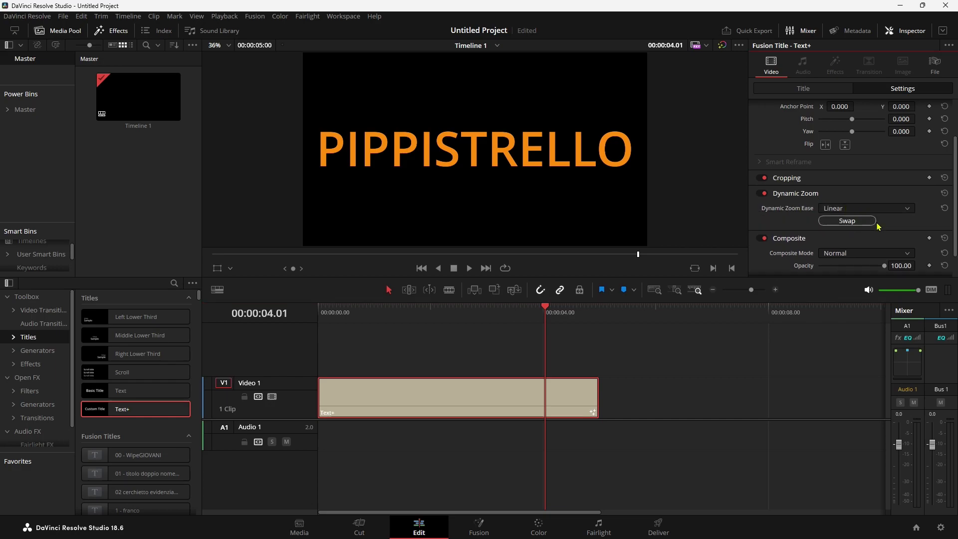
{"action": "left_click", "coordinate": [847, 220]}
{"action": "key", "text": "Home"}
{"action": "key", "text": "space"}
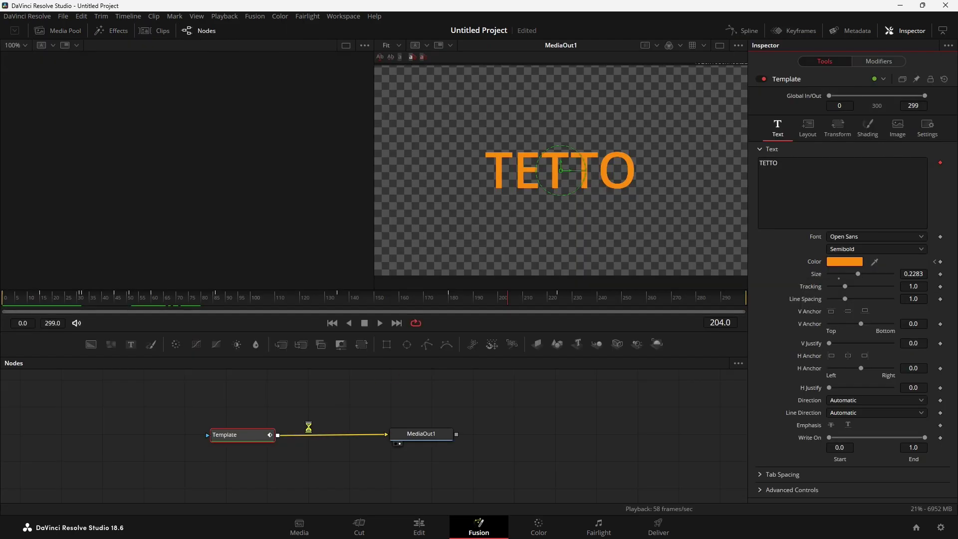
{"action": "key", "text": "shift+5"}
Make room before MediaOut1 and insert a Soft Glow node after the Template text
{"action": "left_click_drag", "start_coordinate": [420, 434], "coordinate": [524, 436]}
{"action": "left_click_drag", "start_coordinate": [265, 438], "coordinate": [264, 443]}
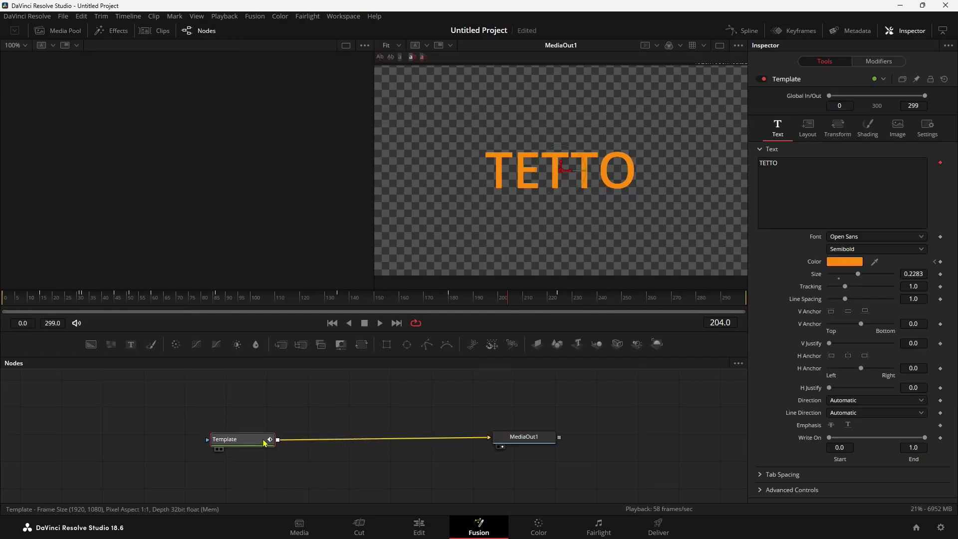
{"action": "type", "text": "soft"}
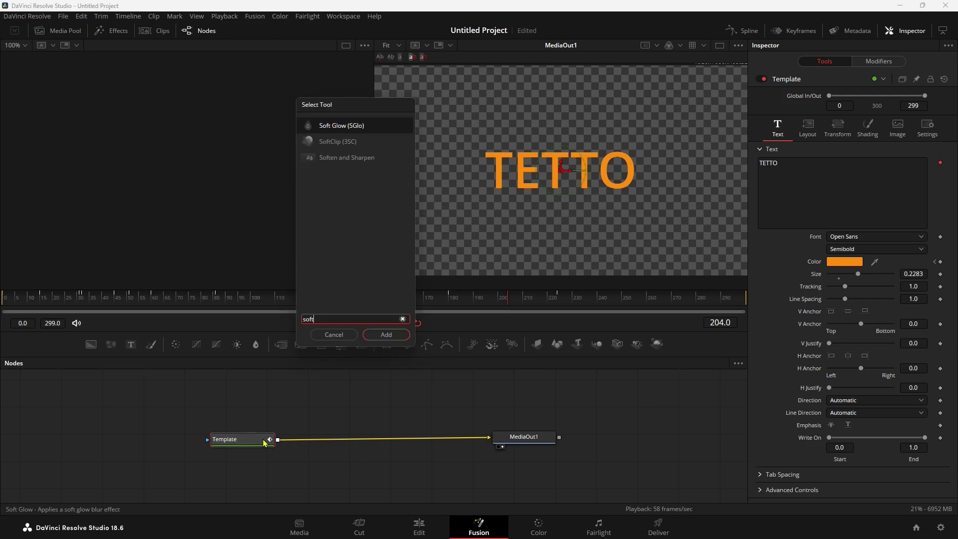
{"action": "key", "text": "Return"}
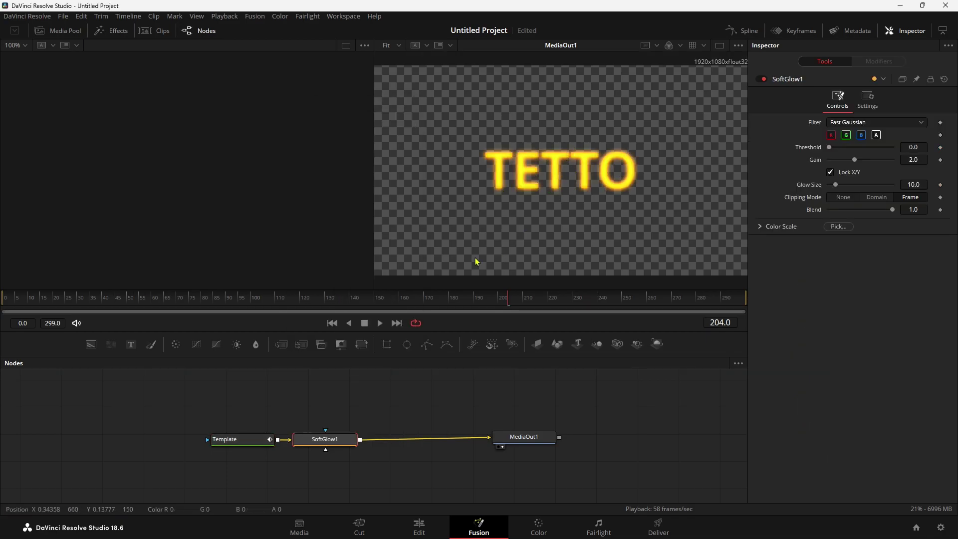
Play the glowing title from the start on the Edit page
{"action": "left_click", "coordinate": [419, 525]}
{"action": "key", "text": "Home"}
{"action": "key", "text": "space"}
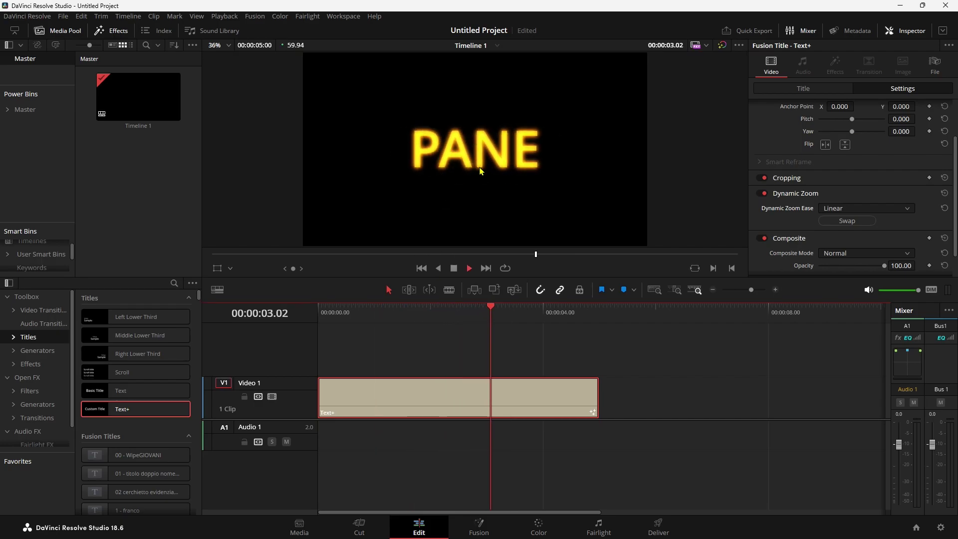
{"action": "key", "text": "space"}
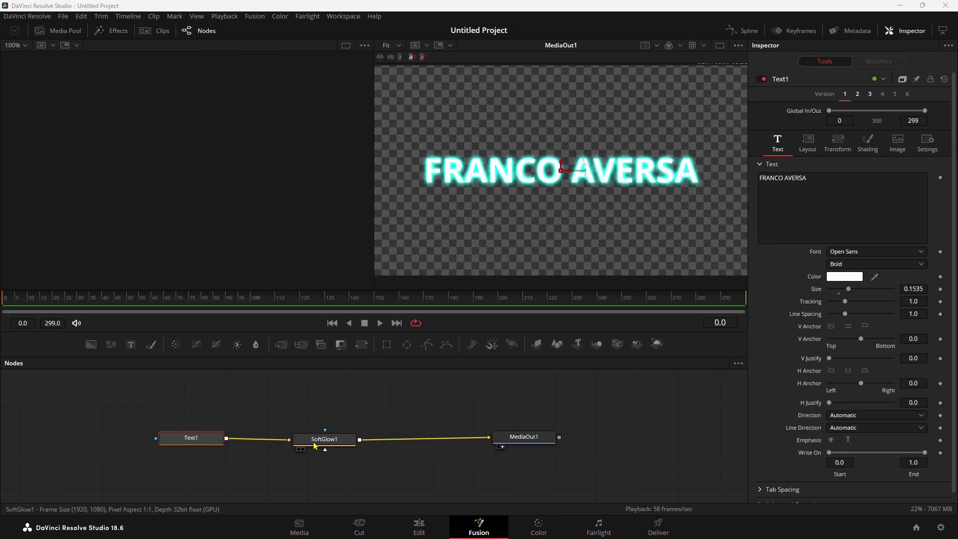
Select Text1 and attach a TextScramble modifier to its Text field
{"action": "left_click", "coordinate": [338, 438]}
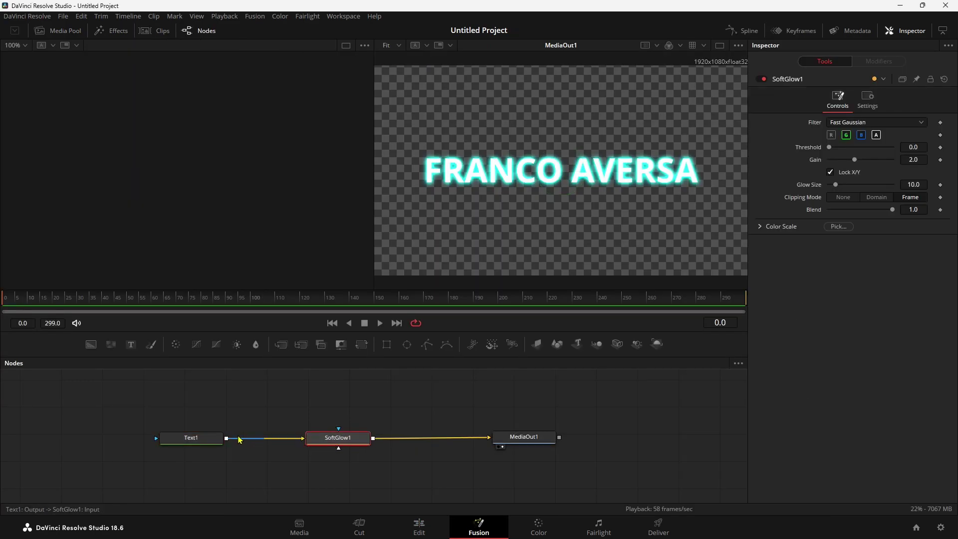
{"action": "left_click", "coordinate": [207, 438]}
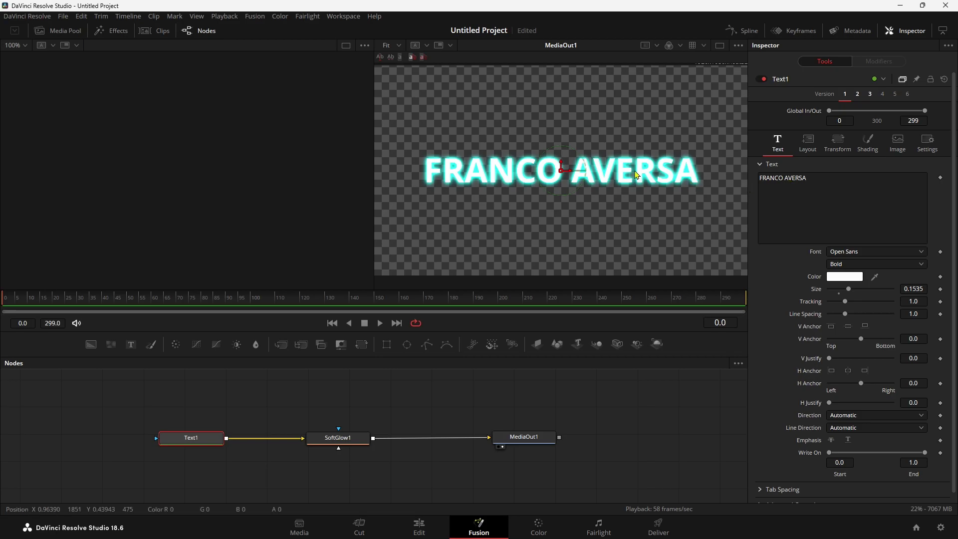
{"action": "right_click", "coordinate": [812, 197]}
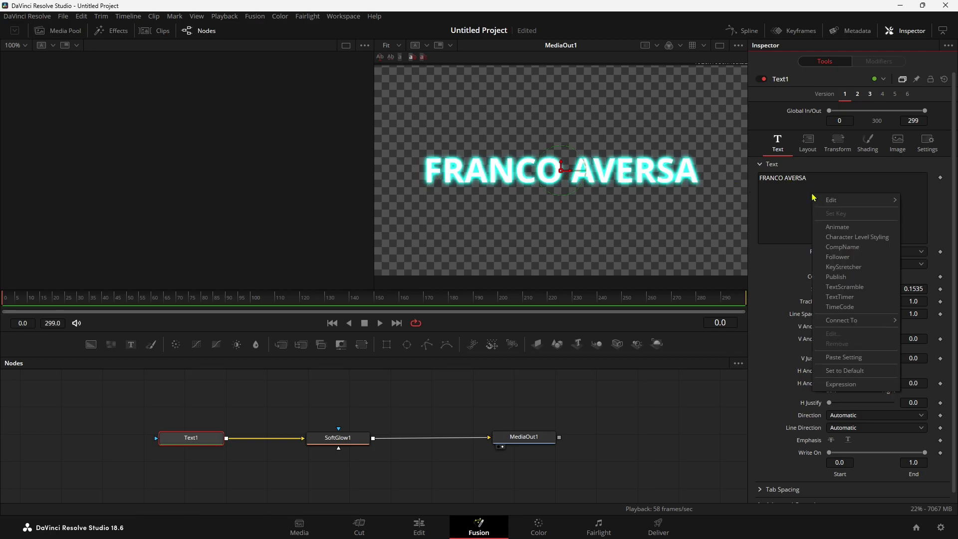
{"action": "left_click", "coordinate": [863, 288]}
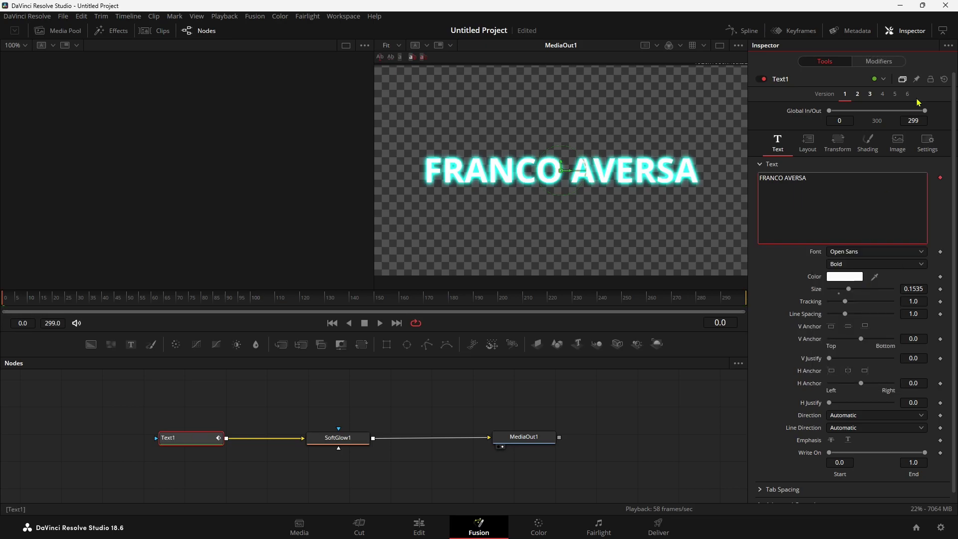
Delete all the default Substitute Chars in the TextScramble modifier
{"action": "left_click", "coordinate": [889, 64]}
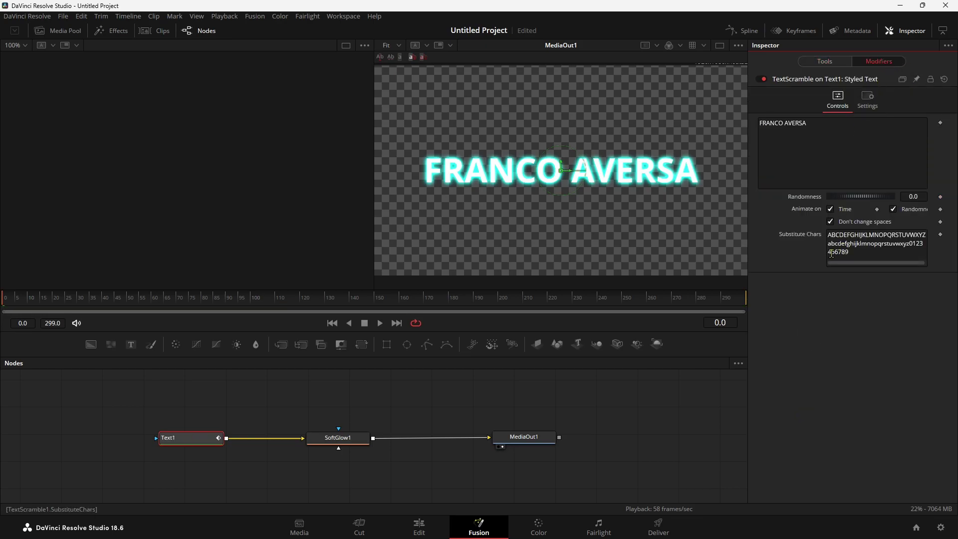
{"action": "left_click", "coordinate": [849, 256]}
{"action": "key", "text": "ctrl+a"}
{"action": "key", "text": "BackSpace"}
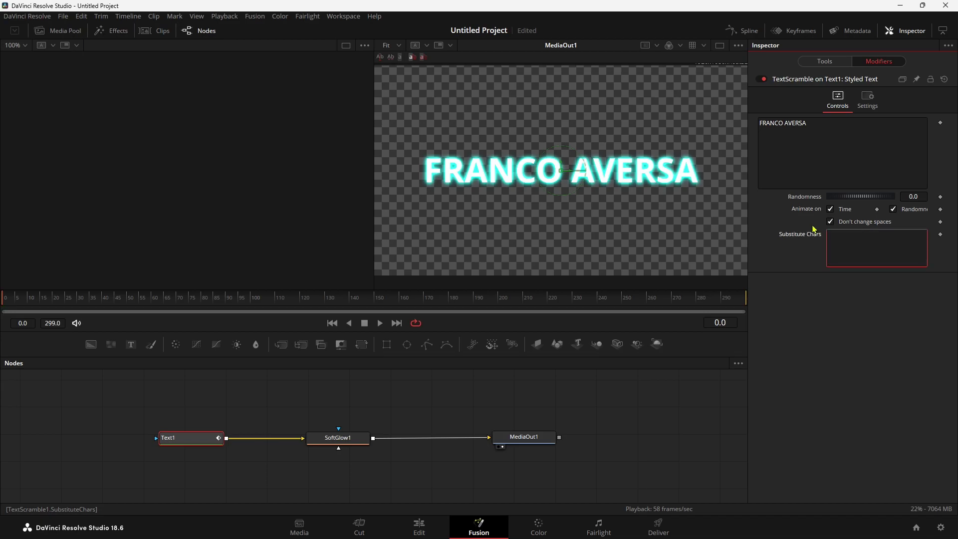
Test Randomness with '.' as the substitute character, then change it to '_'
{"action": "mouse_move", "coordinate": [846, 199]}
{"action": "left_mouse_down"}
{"action": "mouse_move", "coordinate": [929, 201]}
{"action": "mouse_move", "coordinate": [838, 200]}
{"action": "mouse_move", "coordinate": [938, 200]}
{"action": "mouse_move", "coordinate": [859, 201]}
{"action": "left_mouse_up"}
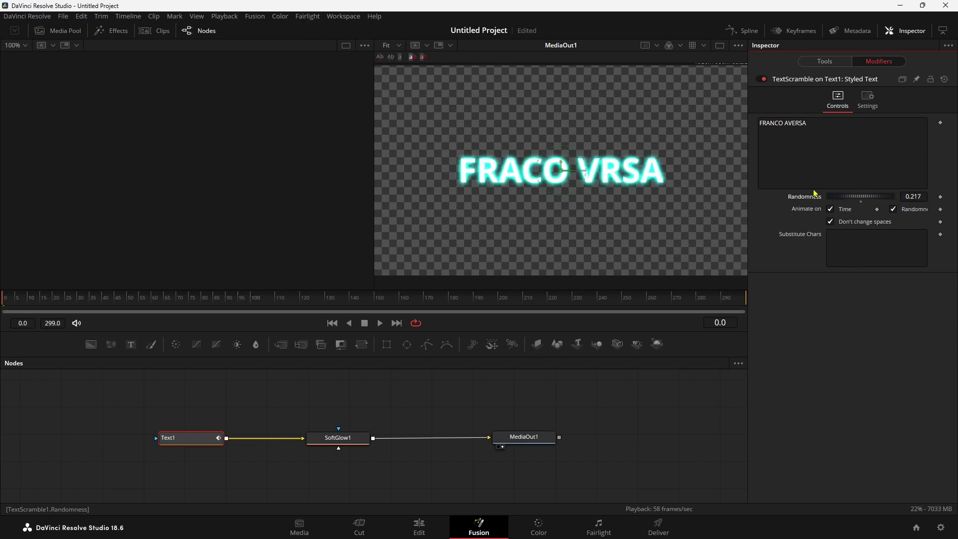
{"action": "left_click", "coordinate": [856, 241]}
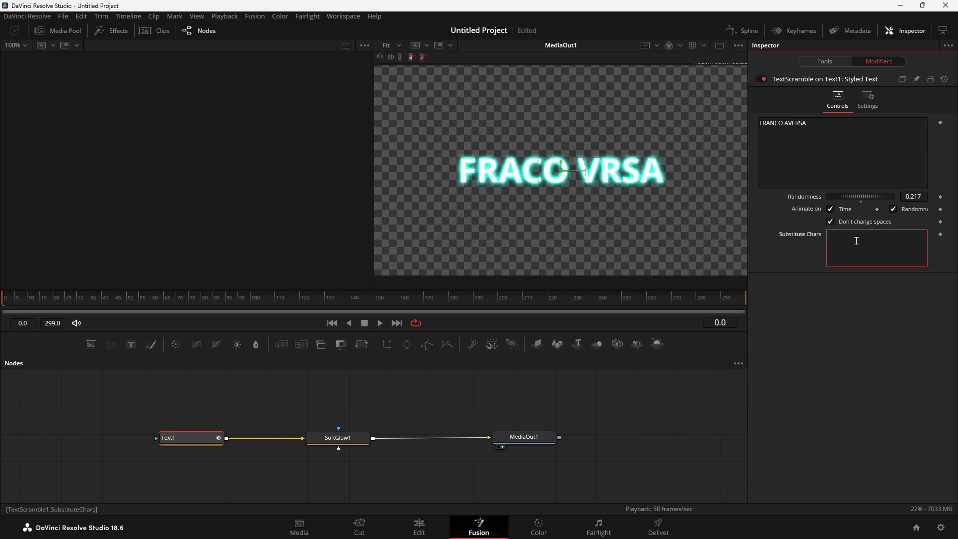
{"action": "type", "text": ".........."}
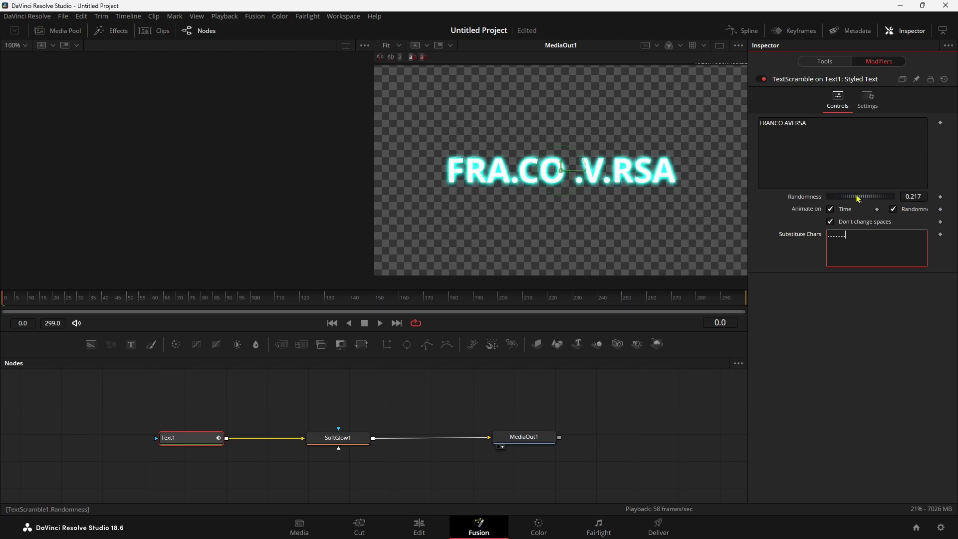
{"action": "left_click_drag", "start_coordinate": [857, 199], "coordinate": [893, 199]}
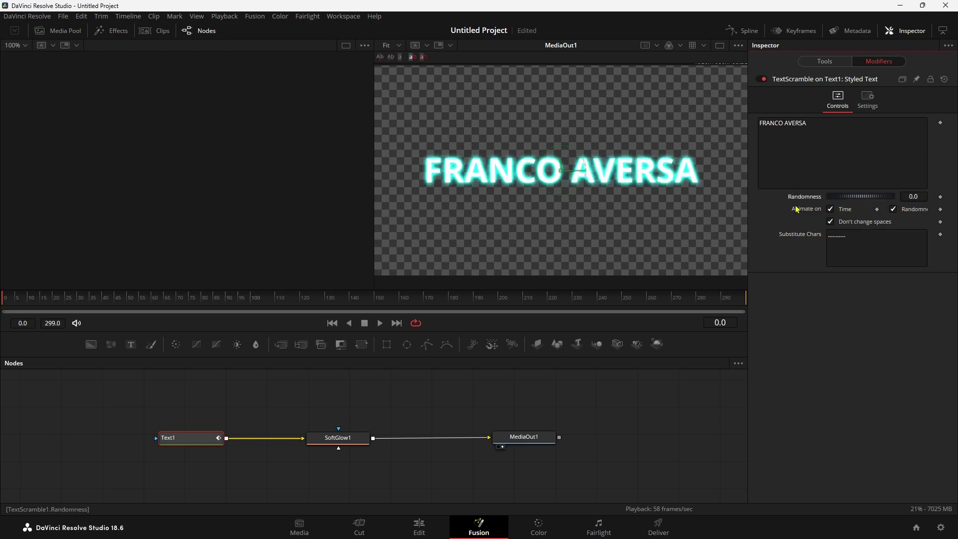
{"action": "mouse_move", "coordinate": [920, 202]}
{"action": "left_mouse_down"}
{"action": "mouse_move", "coordinate": [805, 212]}
{"action": "mouse_move", "coordinate": [848, 209]}
{"action": "left_mouse_up"}
{"action": "type", "text": "_"}
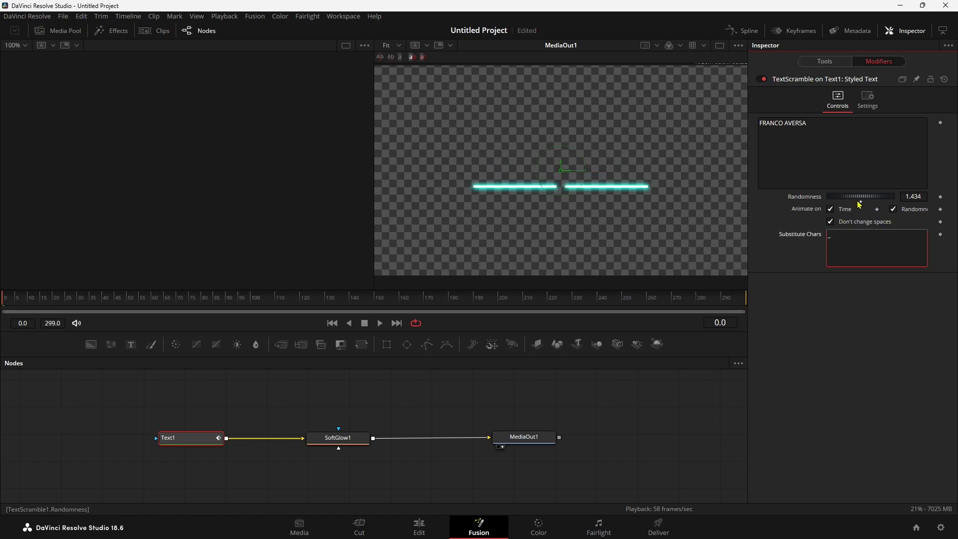
Keyframe Randomness at 1.268 on frame 0 and 0 at frame 15, then play it back
{"action": "left_click_drag", "start_coordinate": [124, 299], "coordinate": [4, 300]}
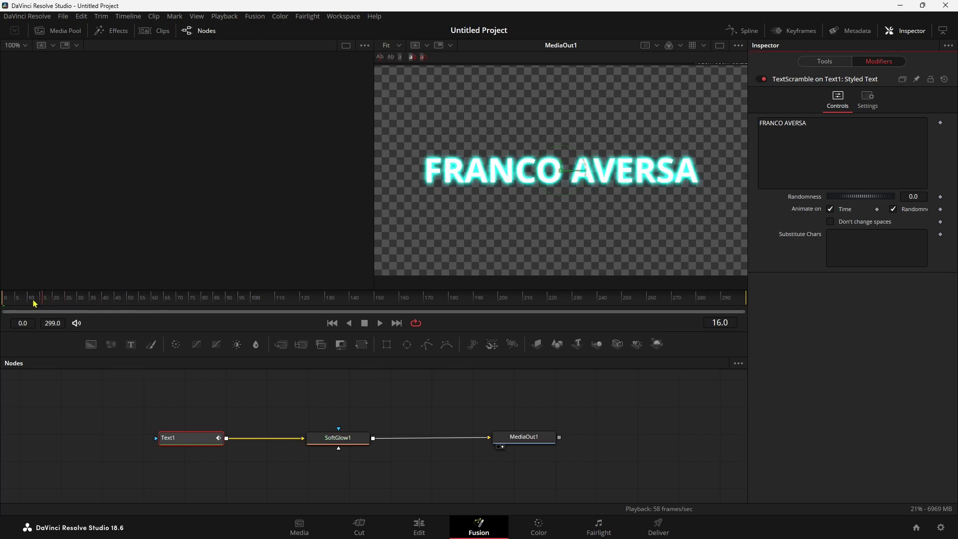
{"action": "left_click_drag", "start_coordinate": [861, 197], "coordinate": [947, 199]}
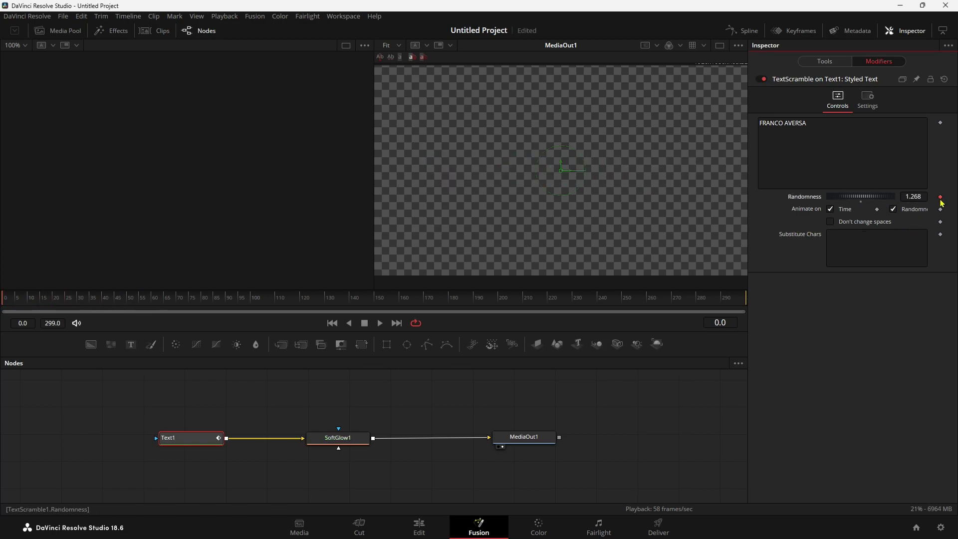
{"action": "left_click_drag", "start_coordinate": [99, 299], "coordinate": [44, 301]}
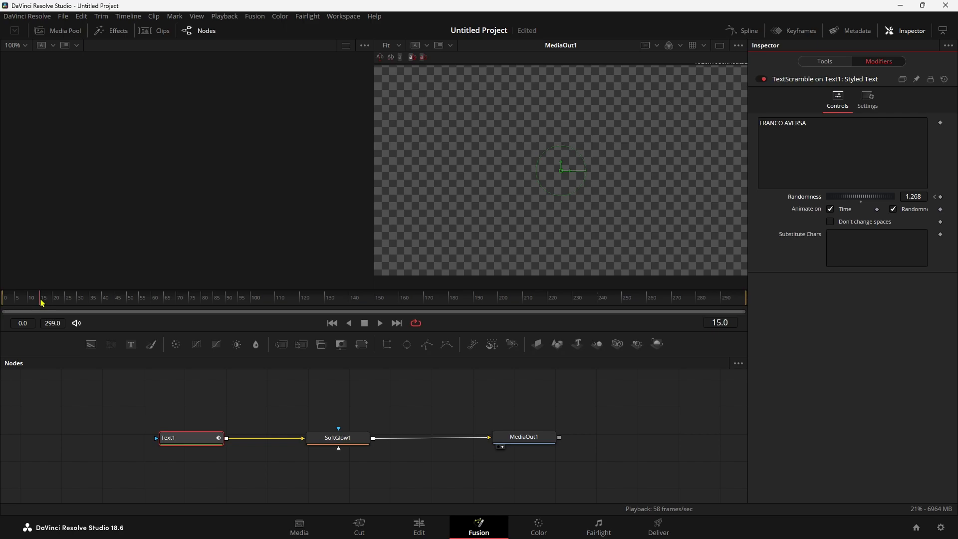
{"action": "left_click", "coordinate": [940, 196]}
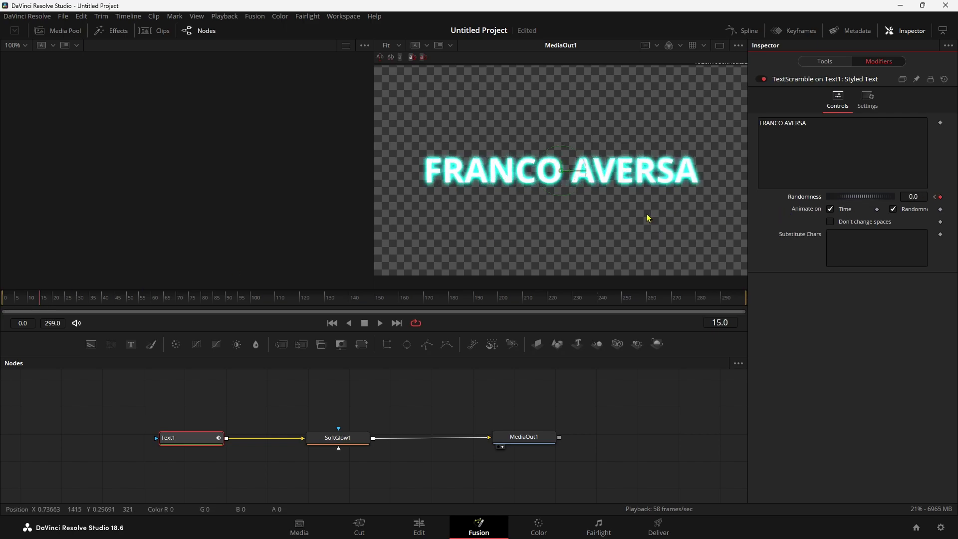
{"action": "left_click", "coordinate": [331, 323]}
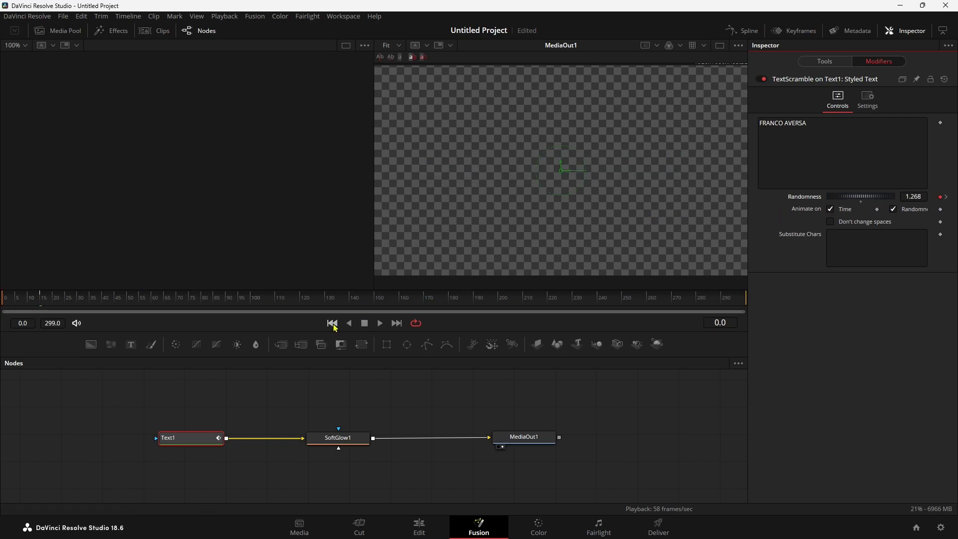
{"action": "left_click", "coordinate": [380, 323]}
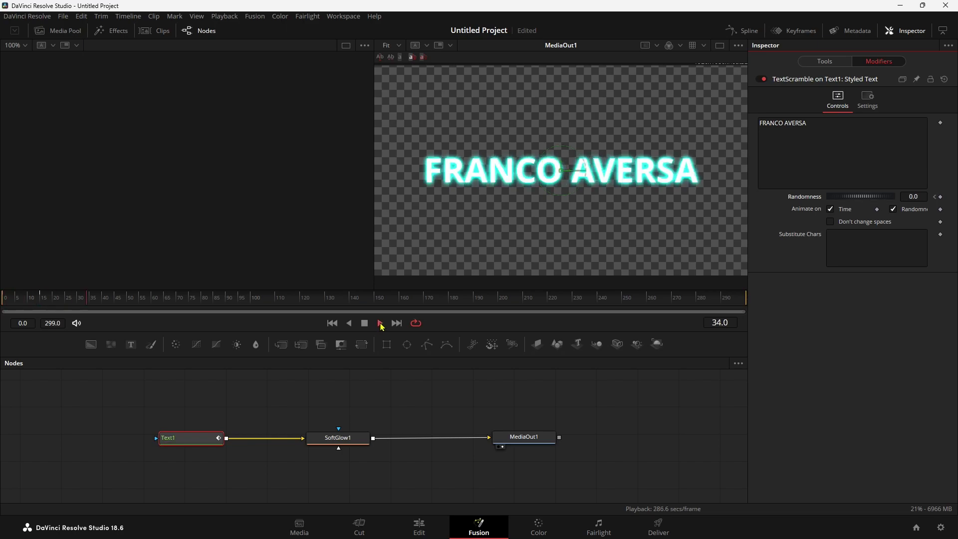
{"action": "left_click", "coordinate": [331, 323]}
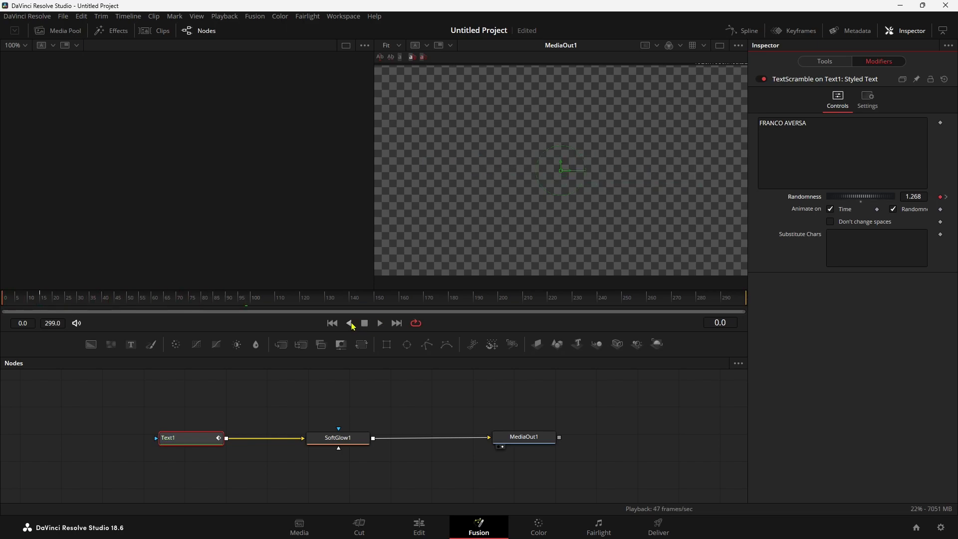
{"action": "left_click", "coordinate": [379, 323]}
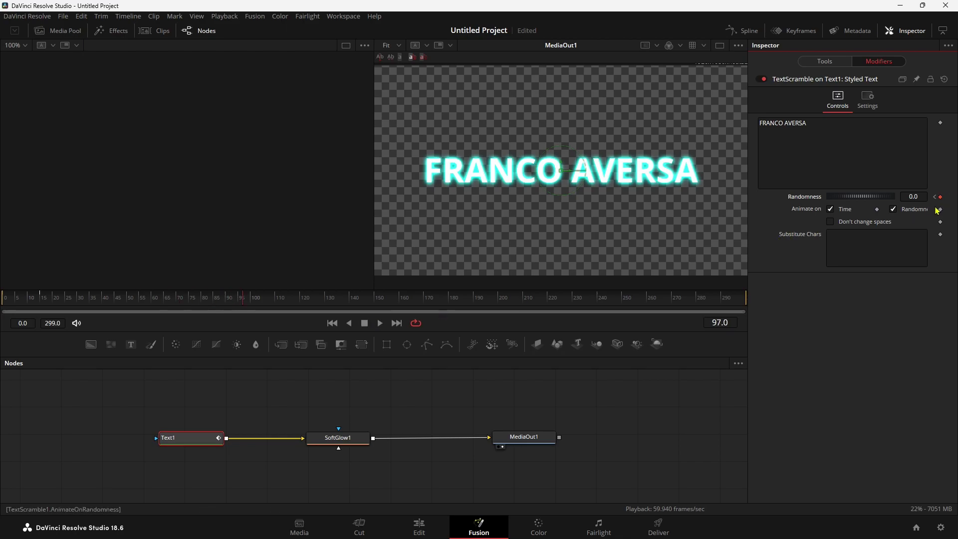
Set Randomness to 1.312 near frame 130 so the text scrambles away, then play back
{"action": "left_click_drag", "start_coordinate": [268, 299], "coordinate": [326, 300]}
{"action": "left_click_drag", "start_coordinate": [848, 199], "coordinate": [862, 199]}
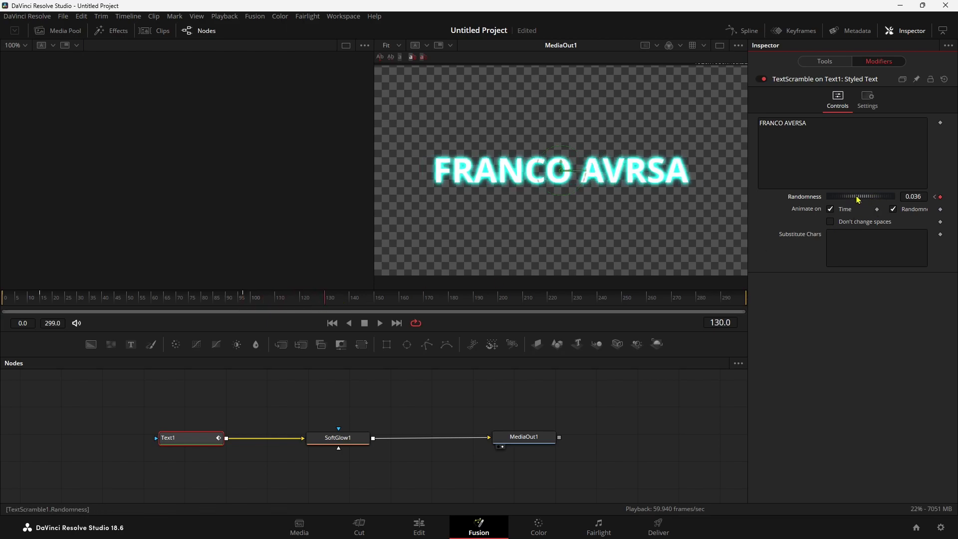
{"action": "left_click", "coordinate": [332, 323]}
{"action": "left_click", "coordinate": [380, 324]}
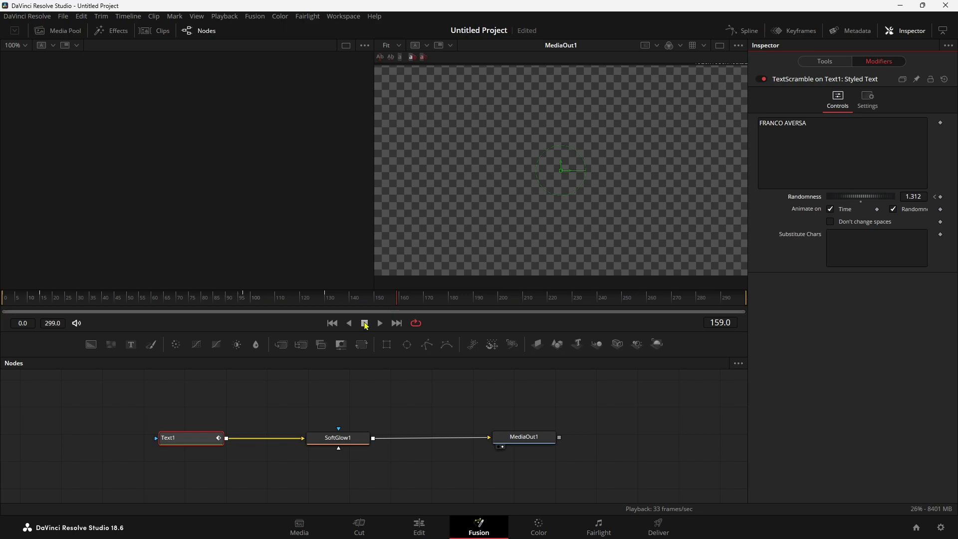
{"action": "left_click", "coordinate": [365, 323]}
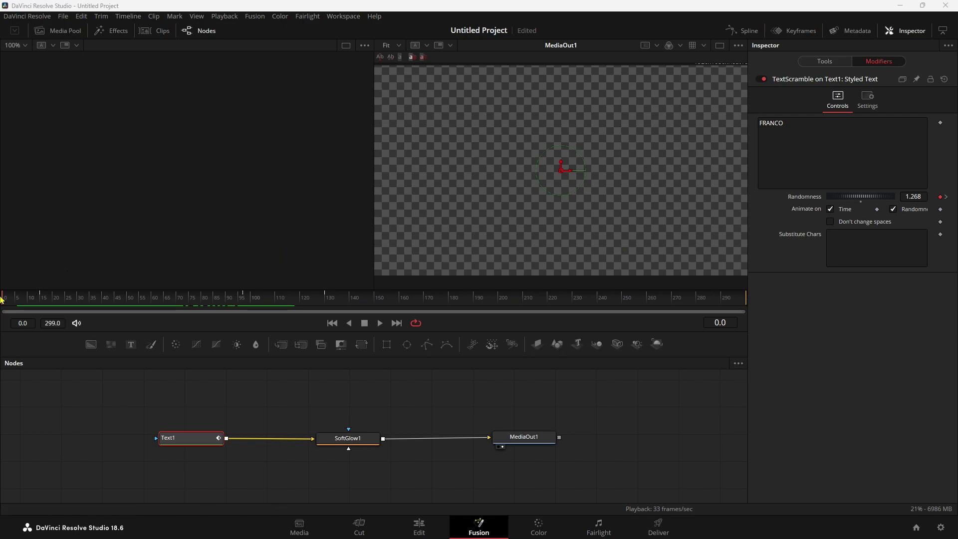
At frame 97, keyframe Substitute Chars as 'asdhjhkasdjk' and scrub to check the scramble
{"action": "key", "text": "Right"}
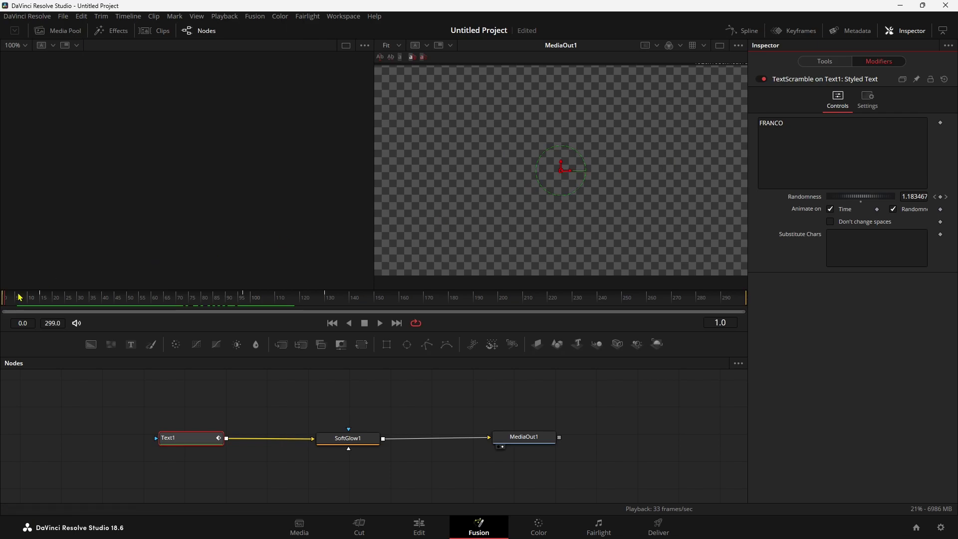
{"action": "left_click_drag", "start_coordinate": [14, 298], "coordinate": [68, 306]}
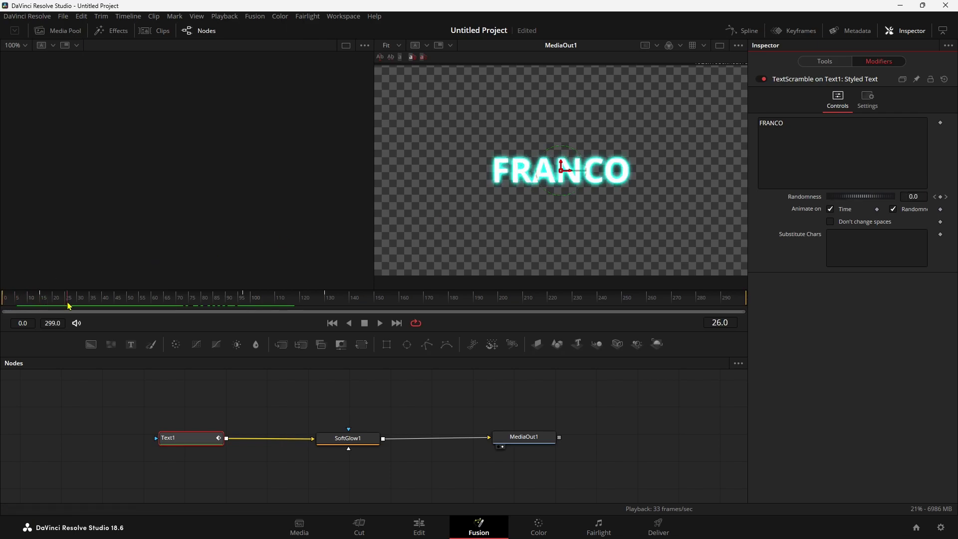
{"action": "mouse_move", "coordinate": [148, 306]}
{"action": "left_mouse_down"}
{"action": "mouse_move", "coordinate": [240, 305]}
{"action": "mouse_move", "coordinate": [229, 305]}
{"action": "left_mouse_up"}
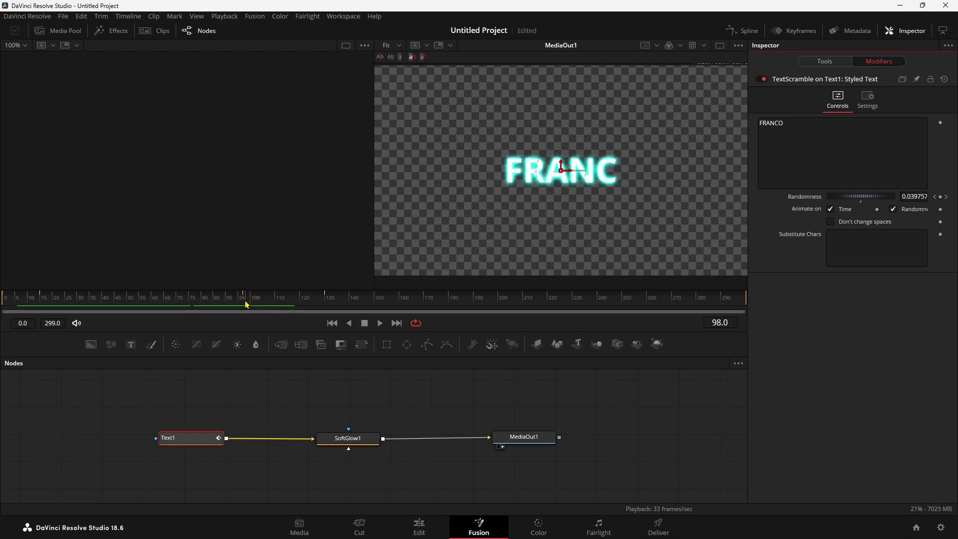
{"action": "left_click", "coordinate": [940, 235]}
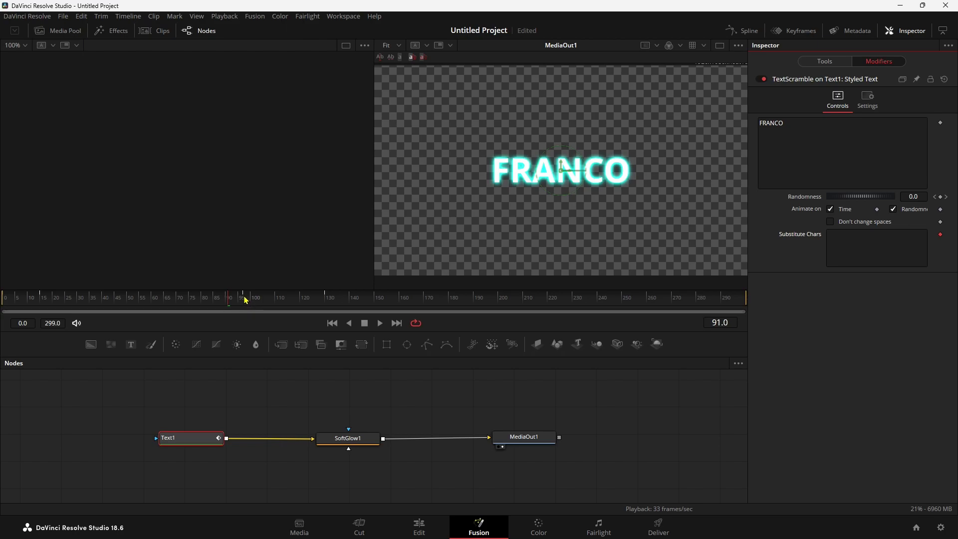
{"action": "left_click", "coordinate": [912, 246]}
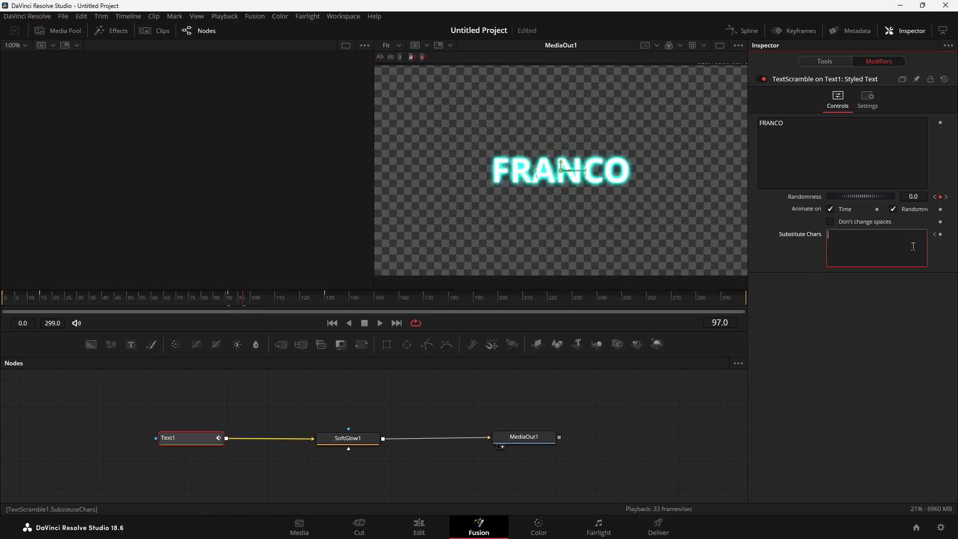
{"action": "type", "text": "djhjhdshdjksdasdhjhkasdjk"}
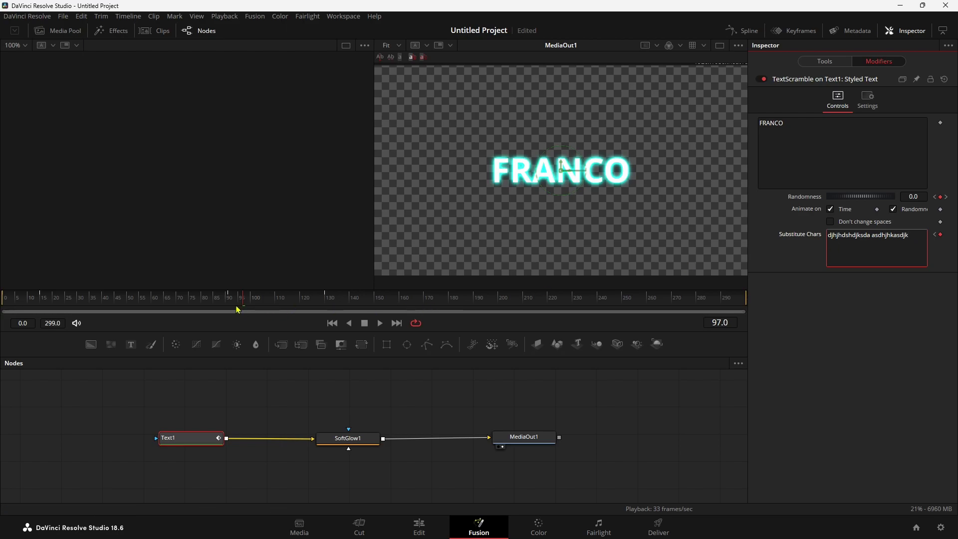
{"action": "left_click_drag", "start_coordinate": [243, 301], "coordinate": [351, 322]}
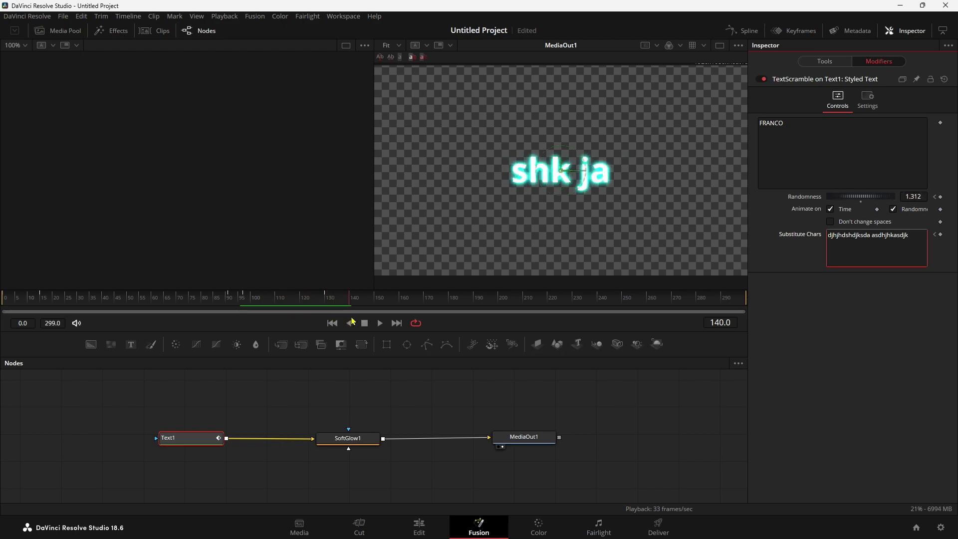
{"action": "left_click", "coordinate": [381, 323]}
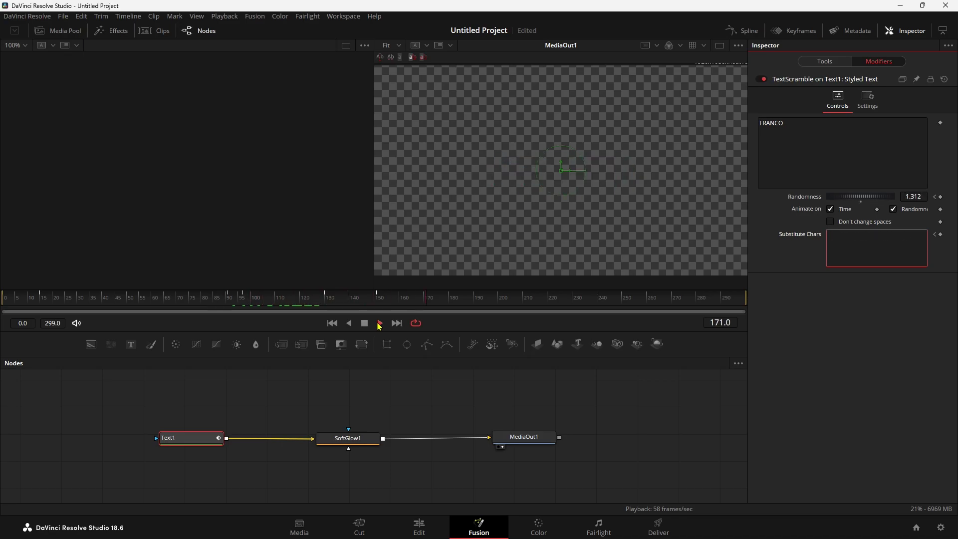
Switch to the Edit page with Shift+4 to see the Text+ clip on the timeline
{"action": "key", "text": "shift+4"}
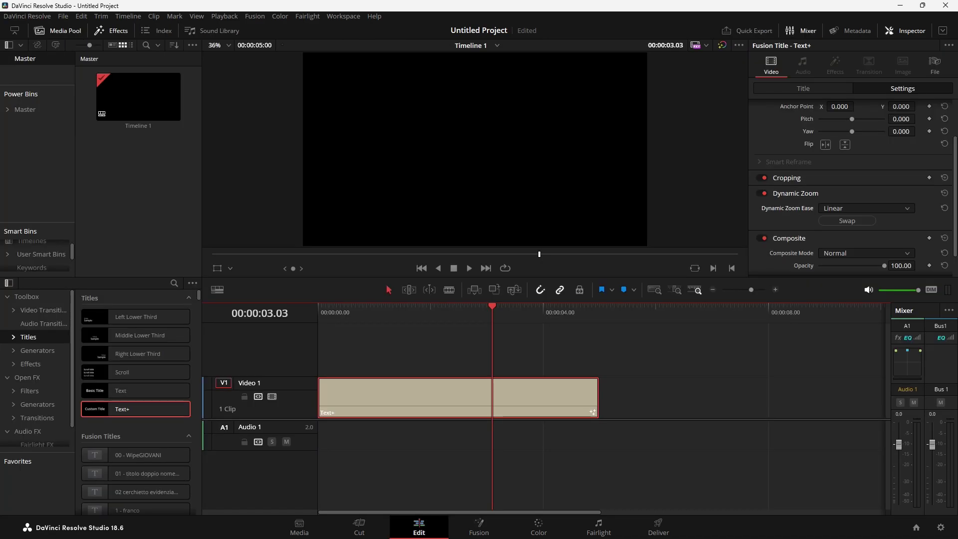